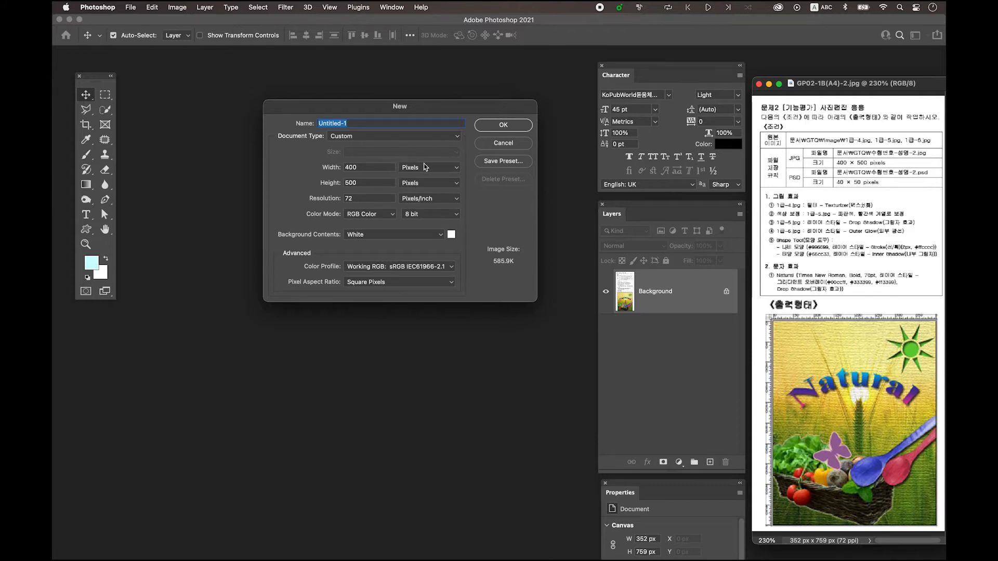
Create a new RGB document of 400 × 500 pixels at 72 pixels/inch with a white background
{"action": "left_click", "coordinate": [371, 169]}
{"action": "left_click", "coordinate": [369, 184]}
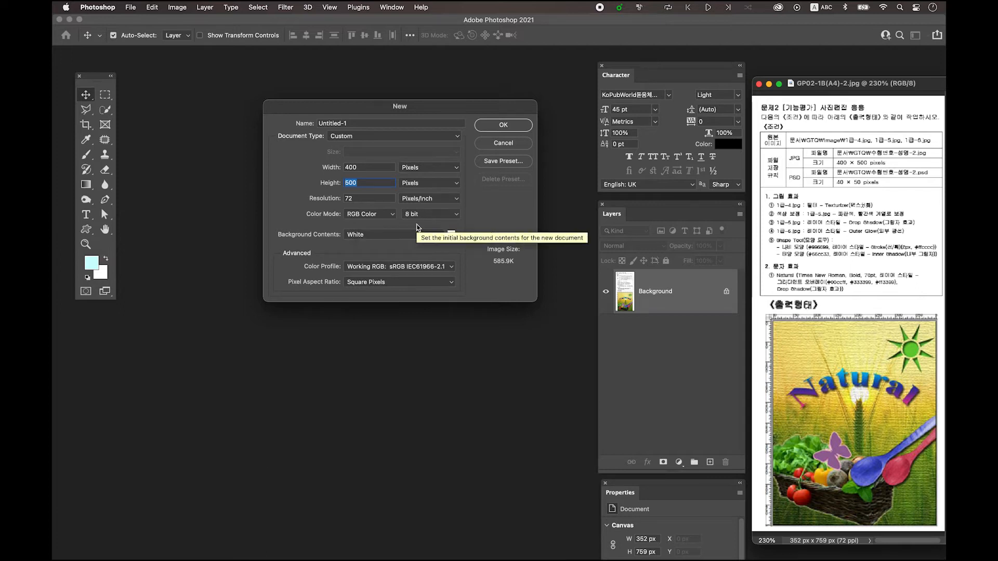
{"action": "left_click", "coordinate": [503, 126]}
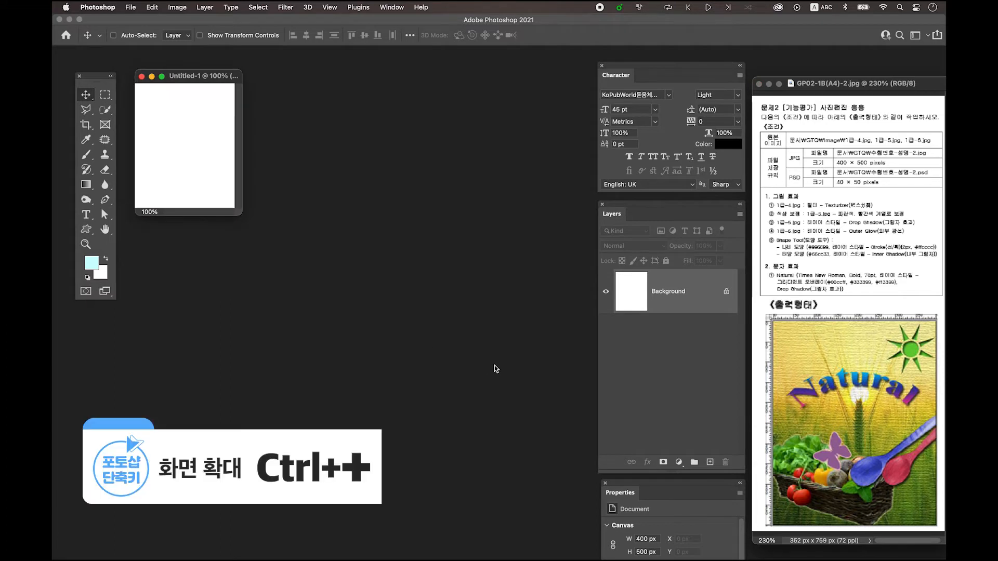
{"action": "key", "text": "ctrl+plus"}
{"action": "key", "text": "ctrl+plus"}
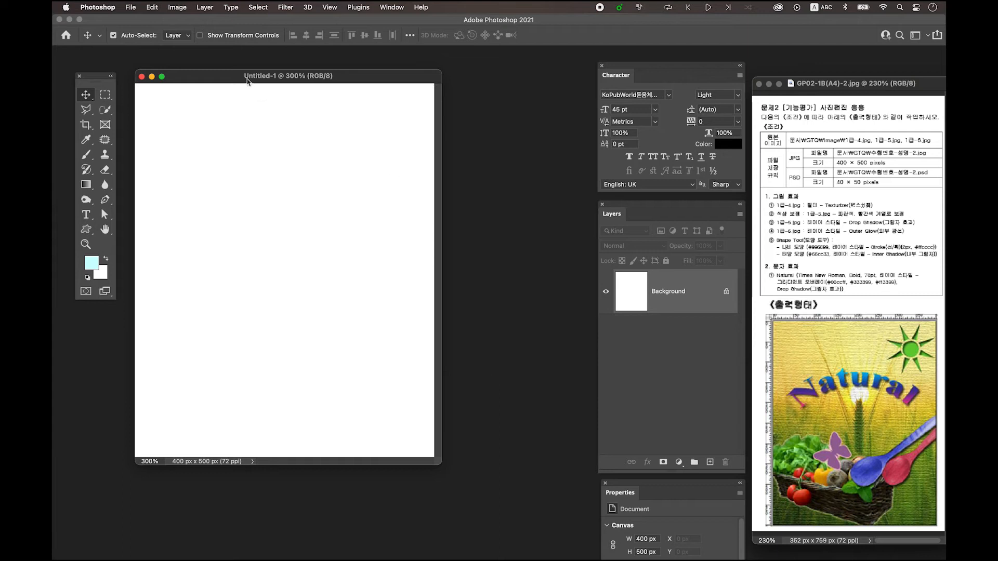
{"action": "left_click_drag", "start_coordinate": [248, 81], "coordinate": [263, 89]}
{"action": "left_click_drag", "start_coordinate": [385, 87], "coordinate": [387, 94]}
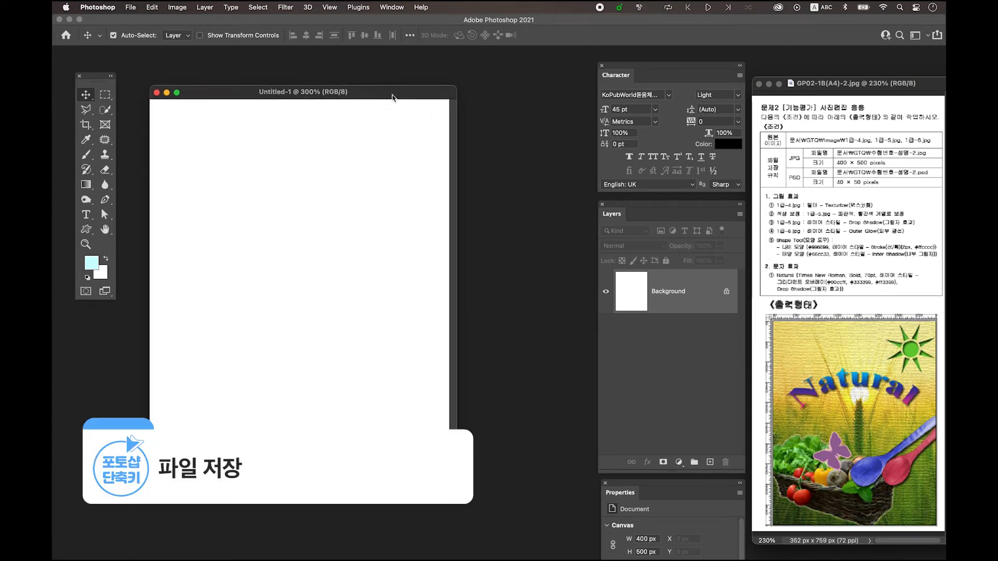
Save the document to the desktop in Photoshop format, naming it with the exam number, candidate's name and suffix -2
{"action": "left_click", "coordinate": [130, 7]}
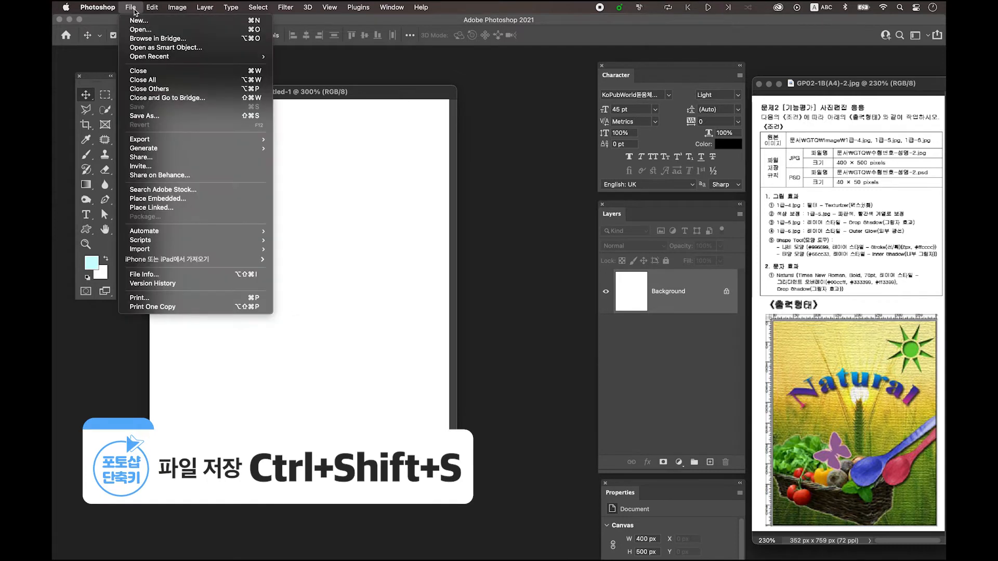
{"action": "left_click", "coordinate": [151, 117]}
{"action": "left_click_drag", "start_coordinate": [462, 140], "coordinate": [398, 133]}
{"action": "left_click", "coordinate": [513, 372]}
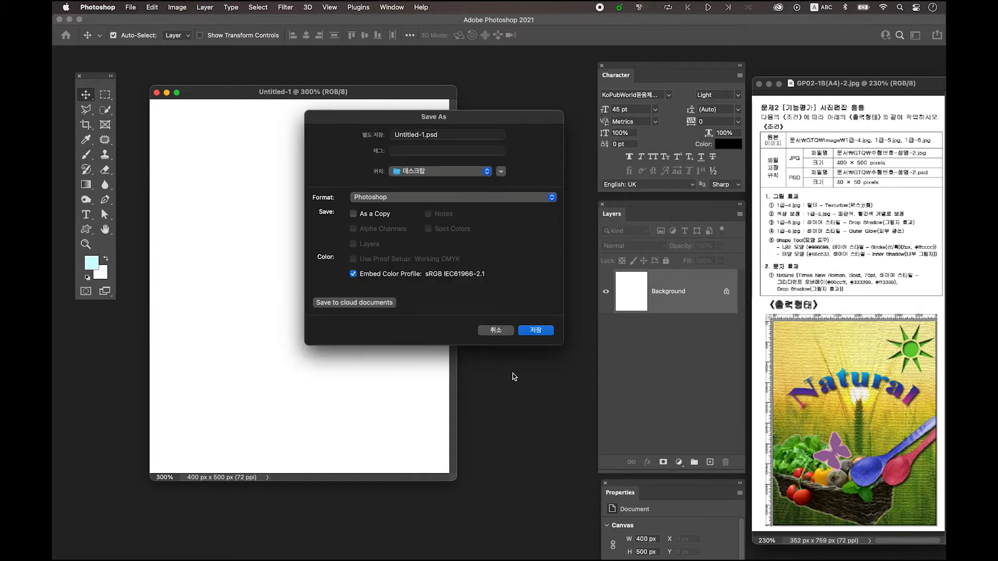
{"action": "left_click", "coordinate": [424, 135]}
{"action": "left_click_drag", "start_coordinate": [423, 136], "coordinate": [365, 134]}
{"action": "type", "text": "12345-"}
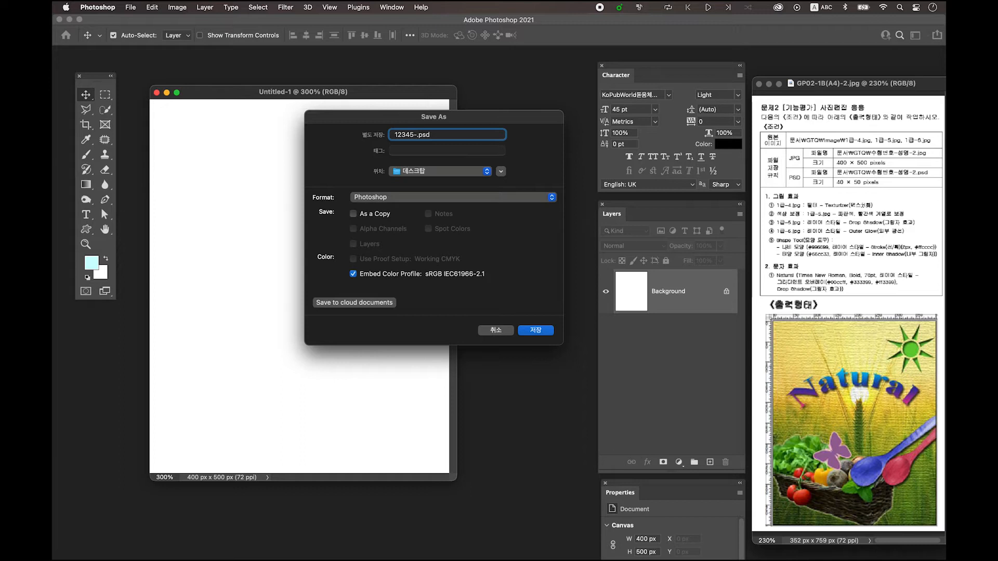
{"action": "key", "text": "Caps_Lock"}
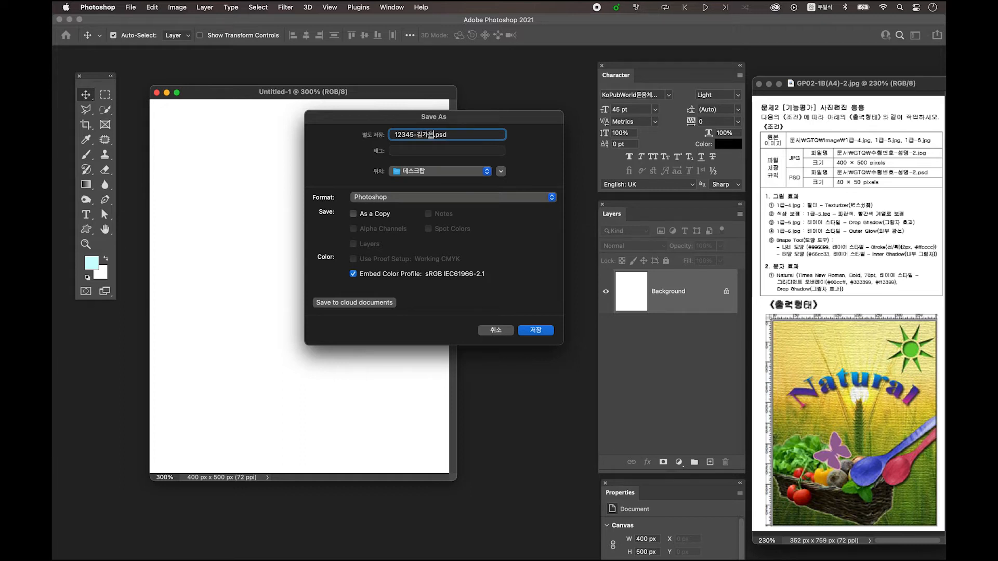
{"action": "type", "text": "-2"}
{"action": "left_click", "coordinate": [543, 331]}
{"action": "left_click_drag", "start_coordinate": [368, 100], "coordinate": [366, 105]}
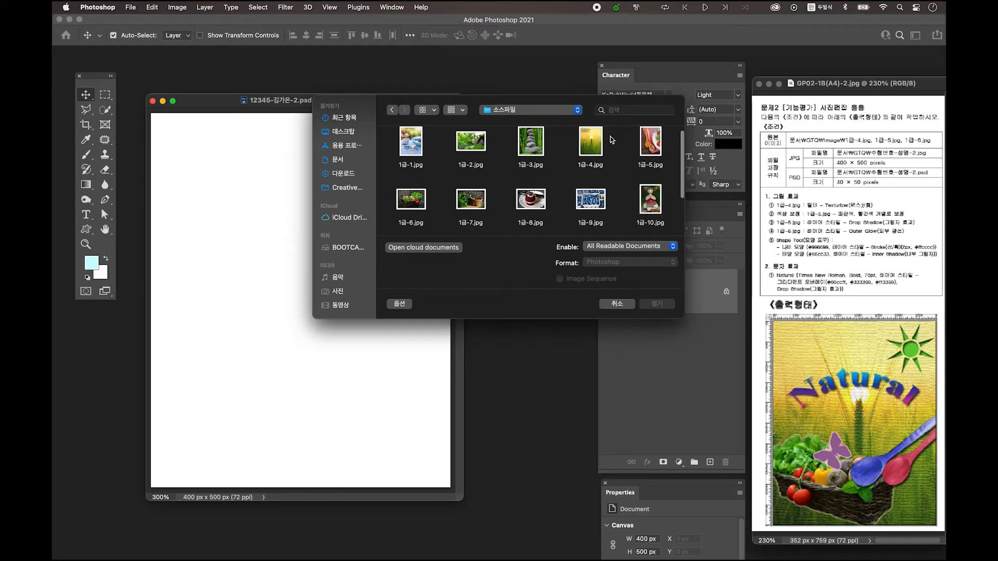
Open the source image 1급-4.jpg and copy the whole picture into the 400 × 500 px document
{"action": "left_click", "coordinate": [592, 148]}
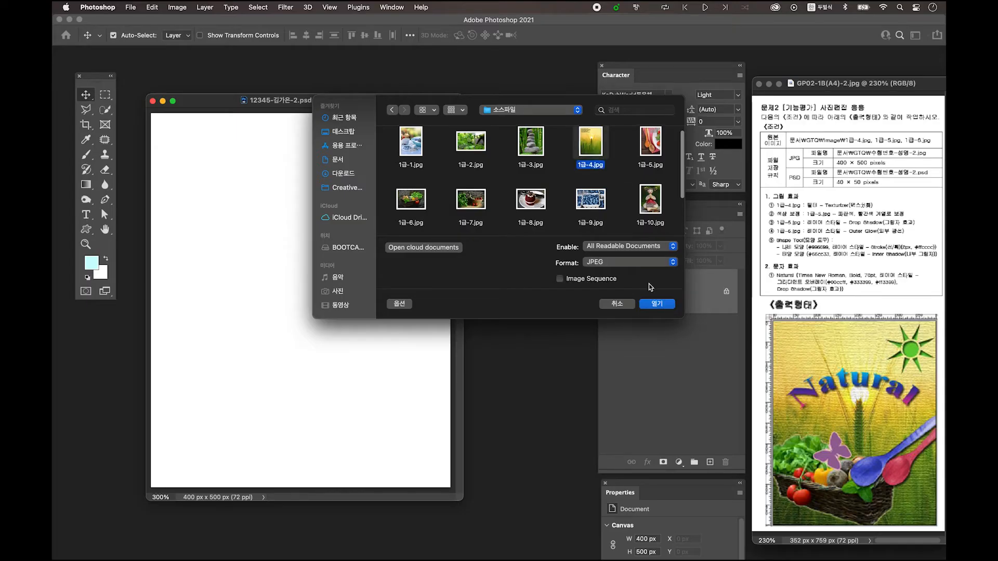
{"action": "left_click", "coordinate": [658, 305]}
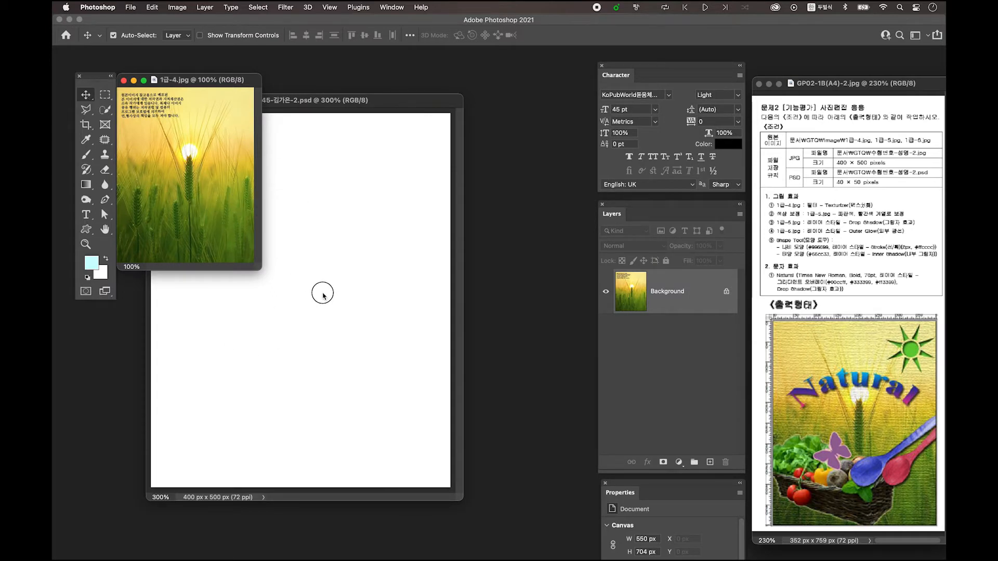
{"action": "left_click", "coordinate": [328, 300]}
{"action": "key", "text": "ctrl+v"}
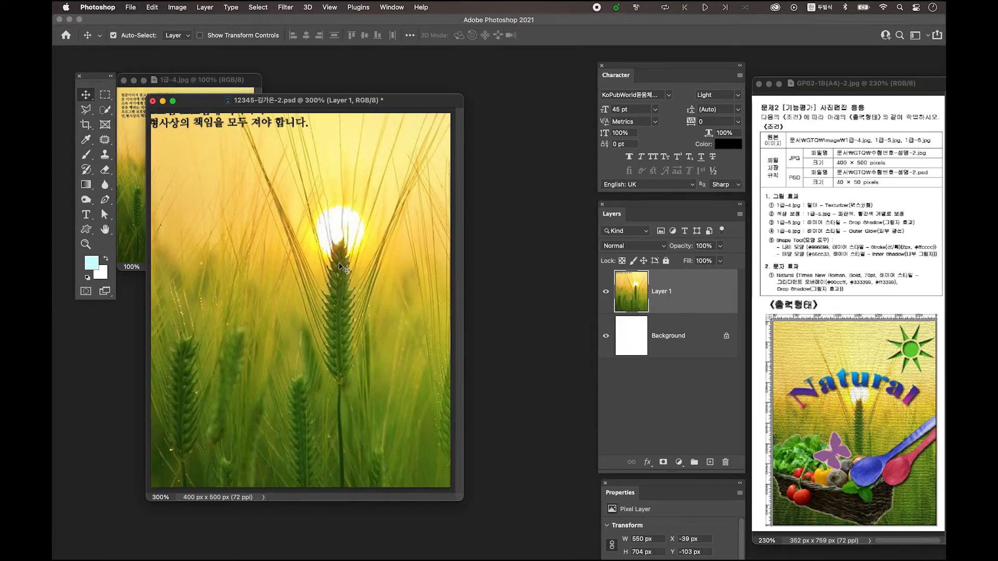
Scale the pasted wheat image to 74.68%, position it to cover the whole canvas, and close its source file
{"action": "key", "text": "ctrl+t"}
{"action": "left_click_drag", "start_coordinate": [463, 501], "coordinate": [522, 533]}
{"action": "left_click_drag", "start_coordinate": [259, 363], "coordinate": [302, 383]}
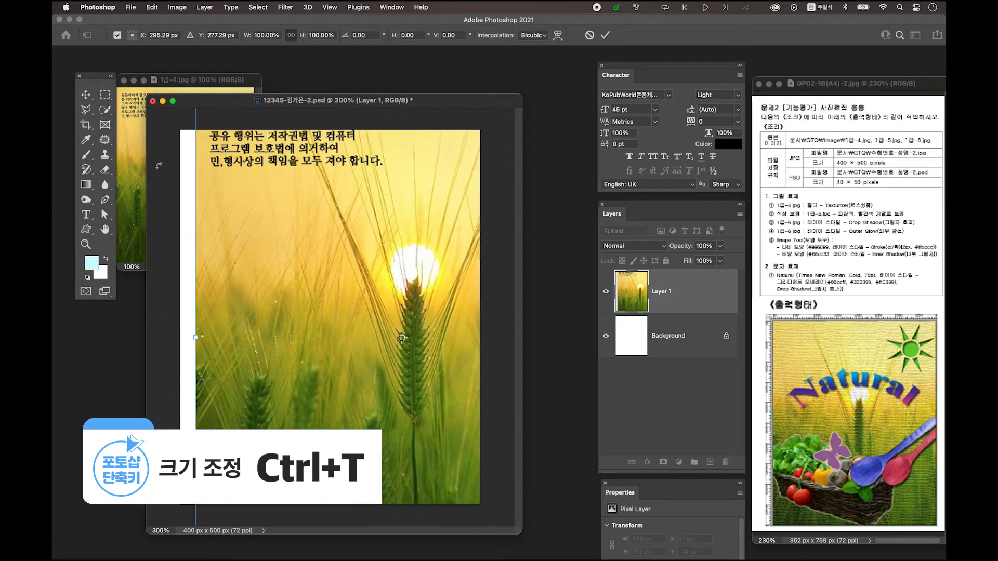
{"action": "left_click_drag", "start_coordinate": [197, 337], "coordinate": [295, 337]}
{"action": "left_click_drag", "start_coordinate": [349, 316], "coordinate": [233, 306]}
{"action": "left_click_drag", "start_coordinate": [491, 328], "coordinate": [485, 330]}
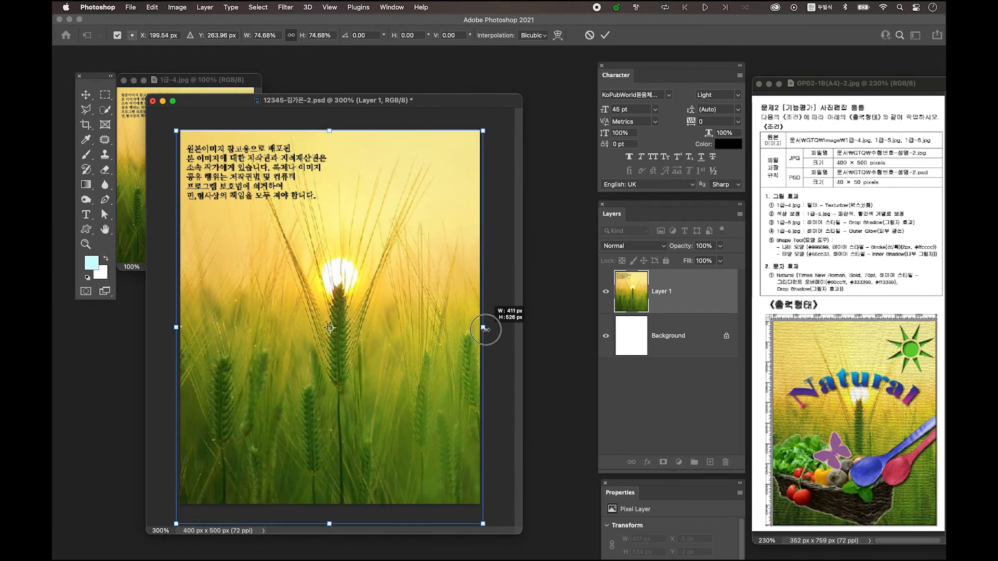
{"action": "left_click_drag", "start_coordinate": [358, 265], "coordinate": [359, 261]}
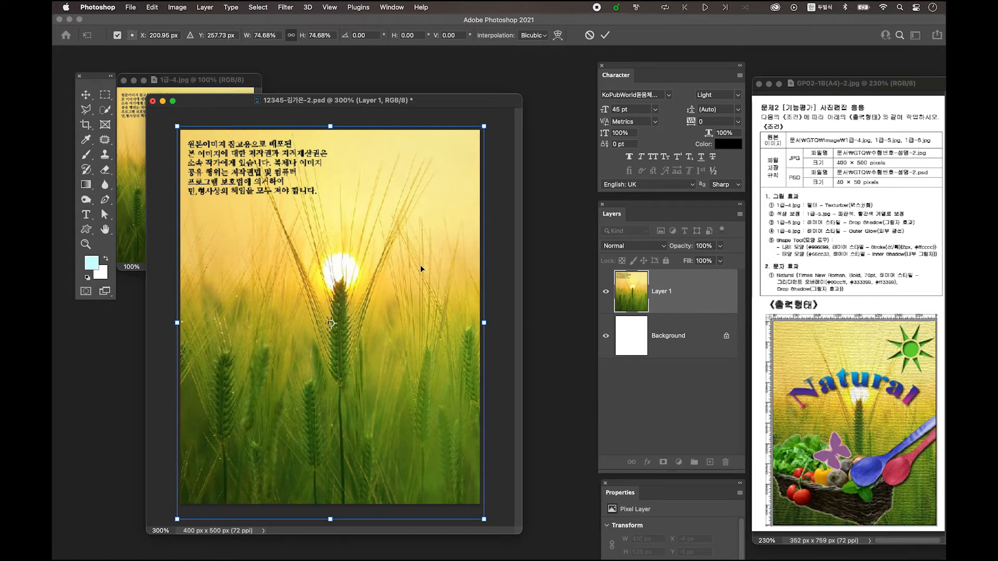
{"action": "key", "text": "Return"}
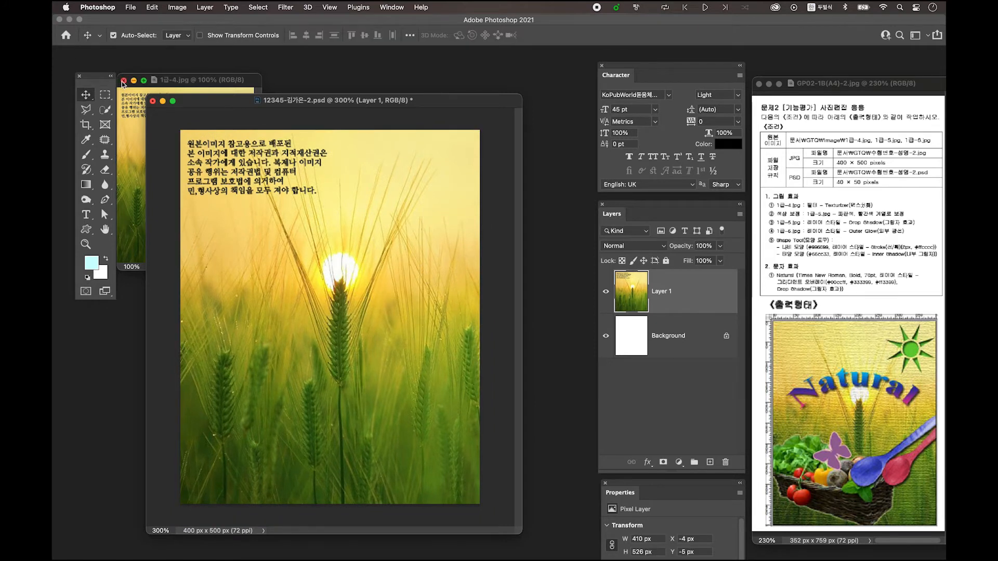
{"action": "left_click", "coordinate": [123, 80]}
{"action": "left_click_drag", "start_coordinate": [237, 99], "coordinate": [239, 98]}
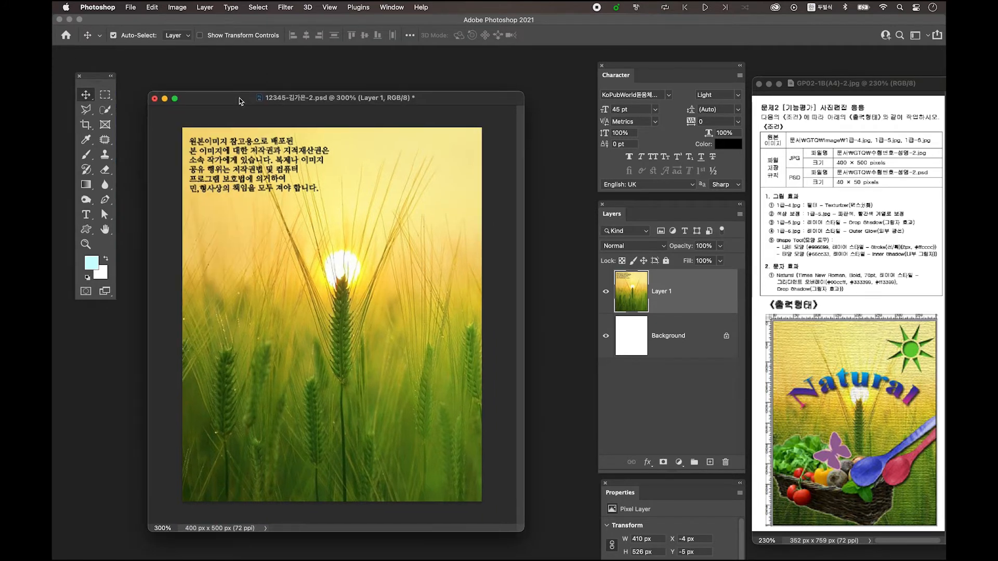
Apply the Texturizer filter from the Filter Gallery to the wheat field layer
{"action": "left_click", "coordinate": [285, 8]}
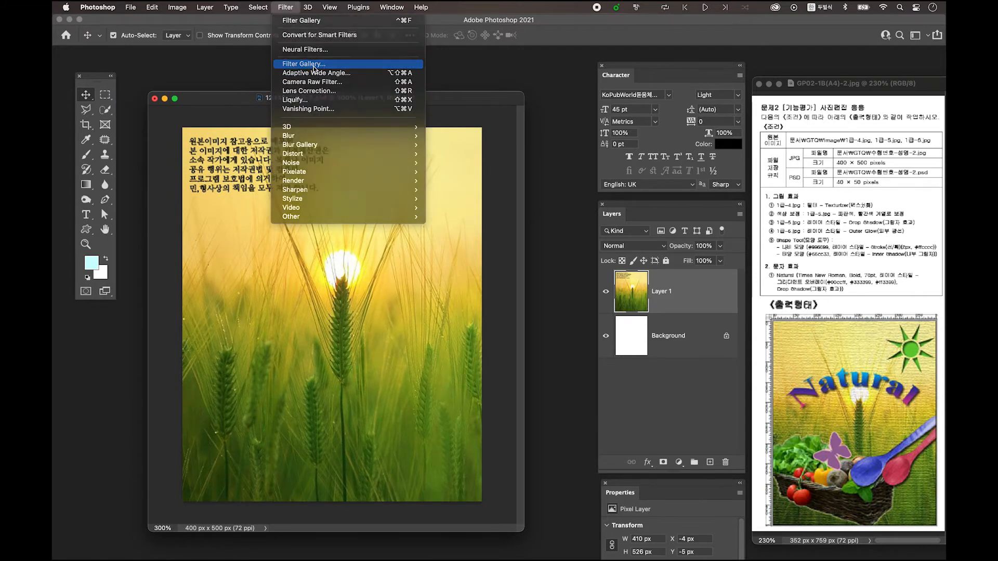
{"action": "left_click", "coordinate": [313, 64]}
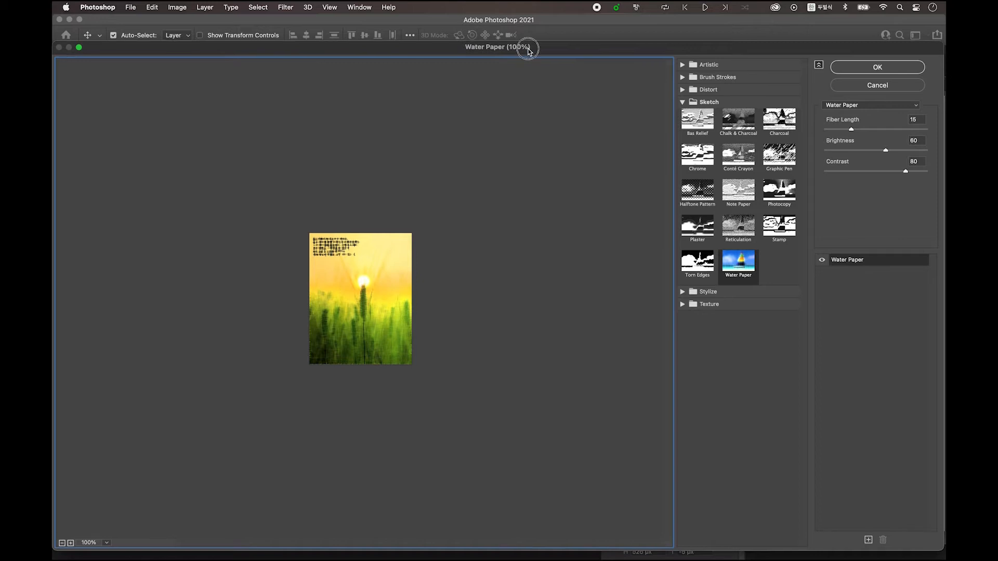
{"action": "left_click_drag", "start_coordinate": [529, 50], "coordinate": [500, 37]}
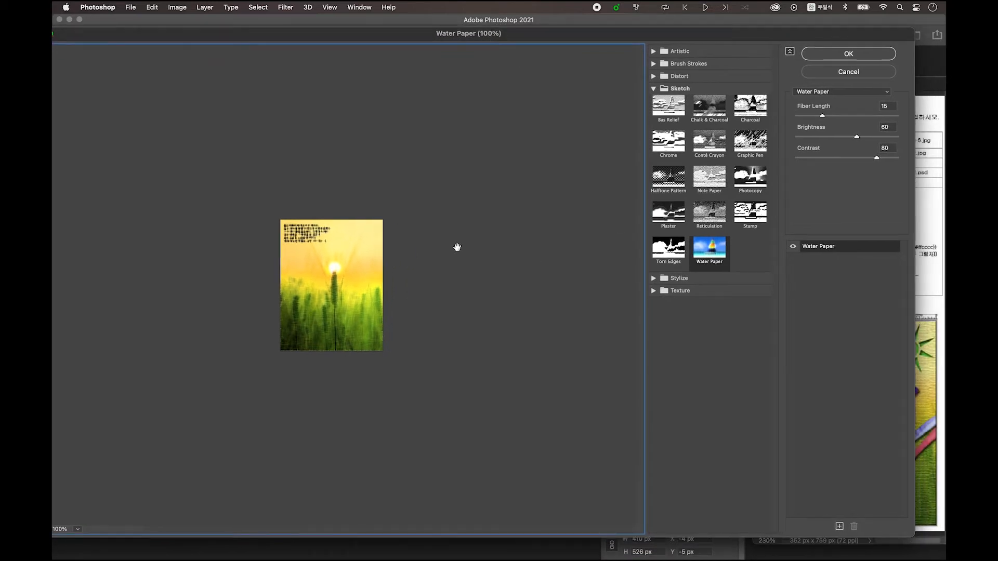
{"action": "left_click", "coordinate": [669, 111]}
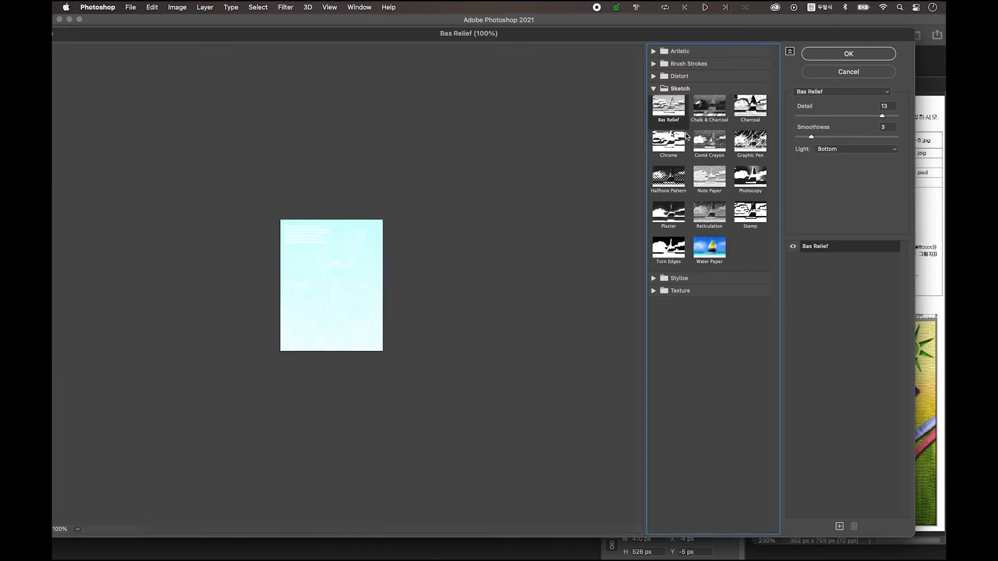
{"action": "left_click", "coordinate": [831, 93]}
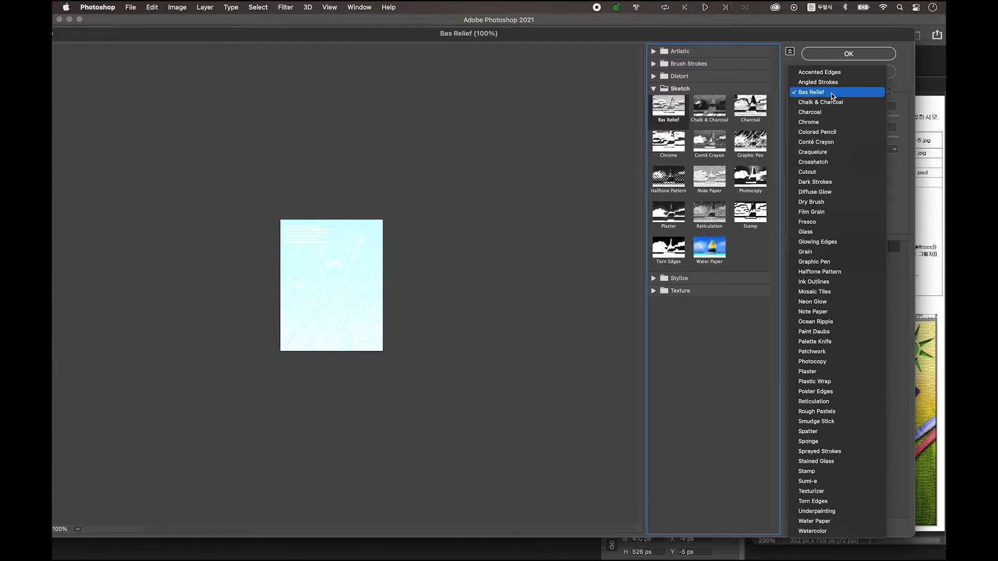
{"action": "left_click", "coordinate": [843, 497]}
{"action": "left_click", "coordinate": [853, 54]}
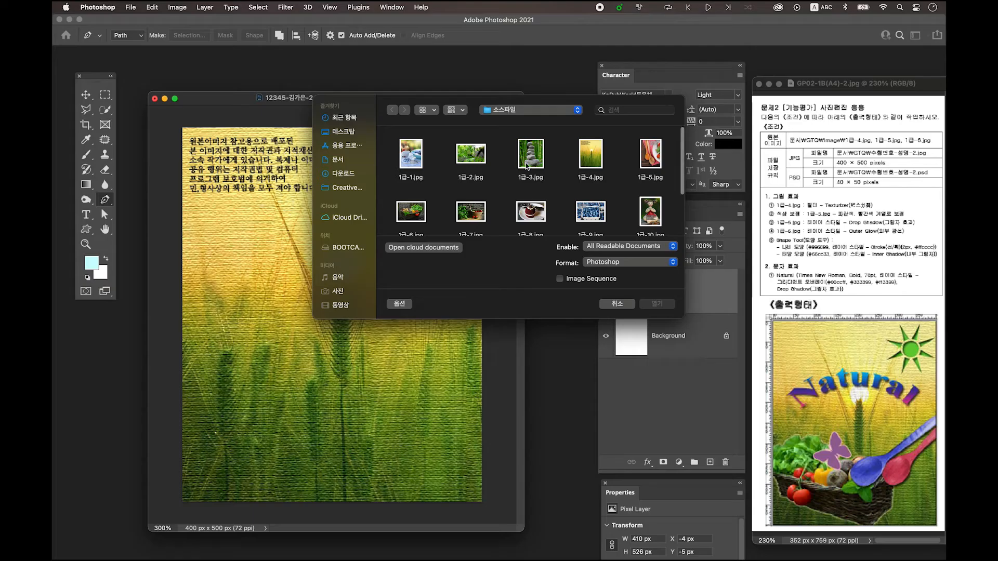
Open the source image 1급-5.jpg with the wooden spoons
{"action": "scroll", "coordinate": [526, 164], "scroll_direction": "down", "scroll_amount": 2}
{"action": "scroll", "coordinate": [510, 168], "scroll_direction": "up", "scroll_amount": 2}
{"action": "left_click", "coordinate": [650, 145]}
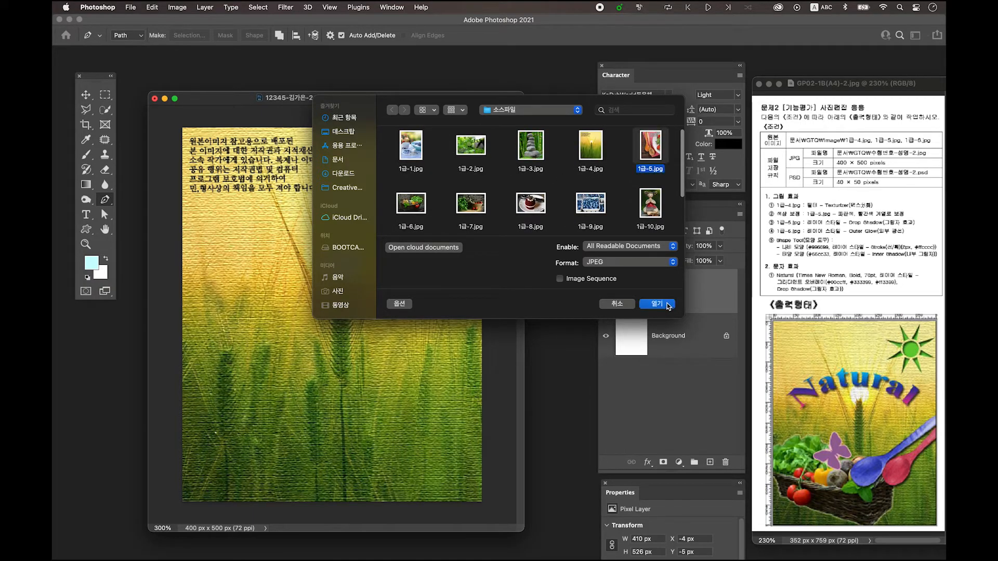
{"action": "left_click", "coordinate": [669, 307]}
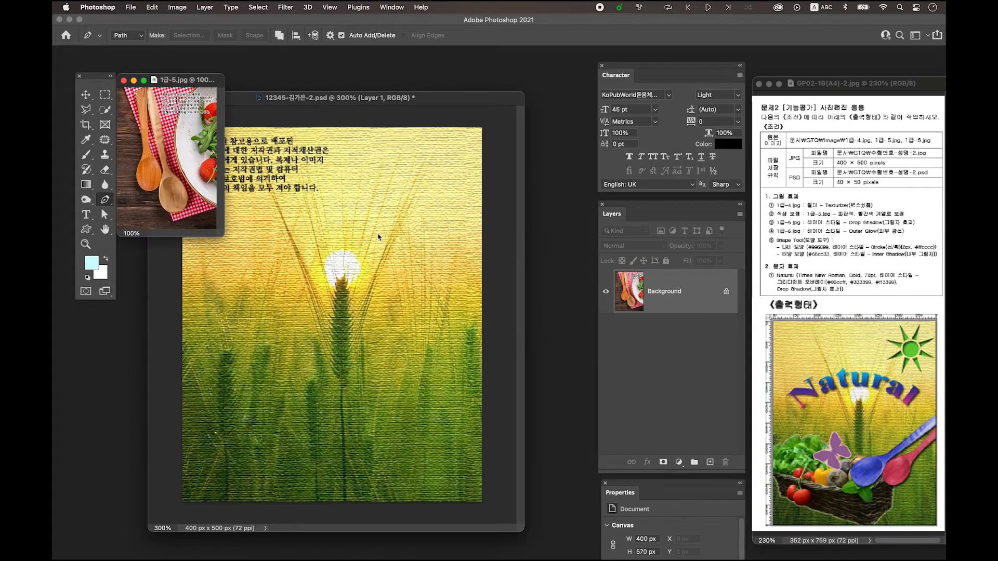
Trace the orange-brown wooden spoon in 1급-5.jpg with the Pen tool, following its handle and bowl edges as a path
{"action": "key", "text": "super+plus"}
{"action": "key", "text": "super+plus"}
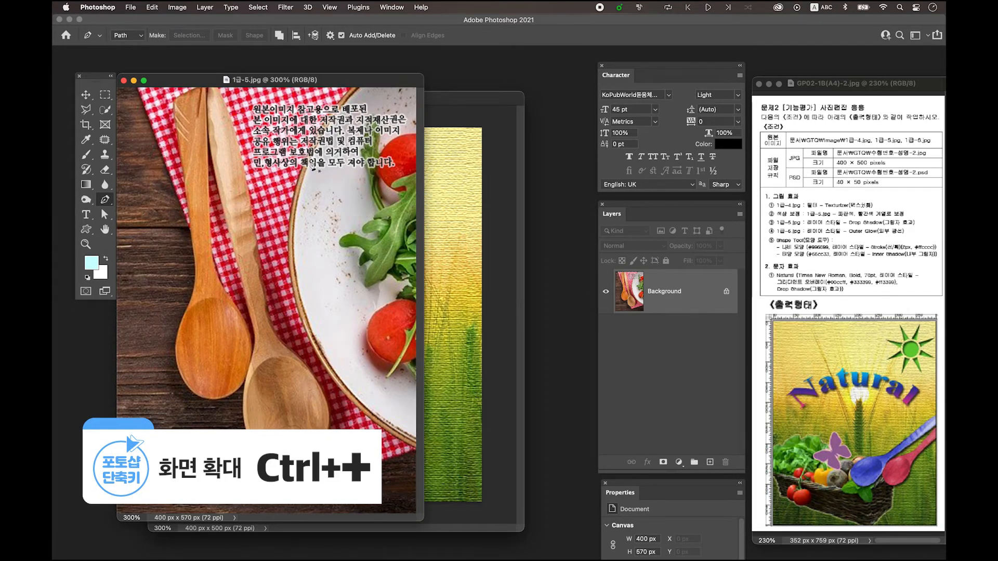
{"action": "left_click_drag", "start_coordinate": [239, 81], "coordinate": [335, 83]}
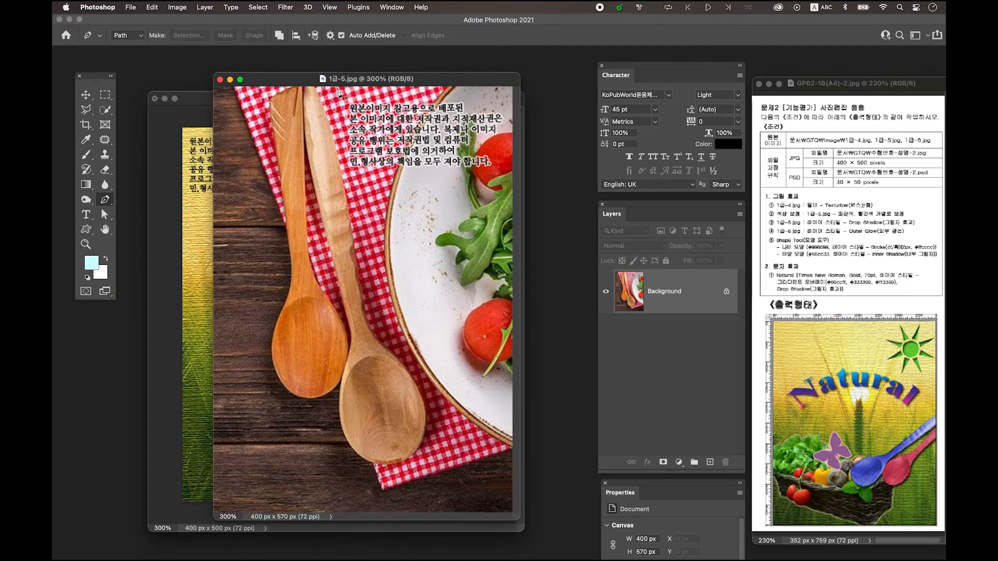
{"action": "left_click", "coordinate": [104, 205]}
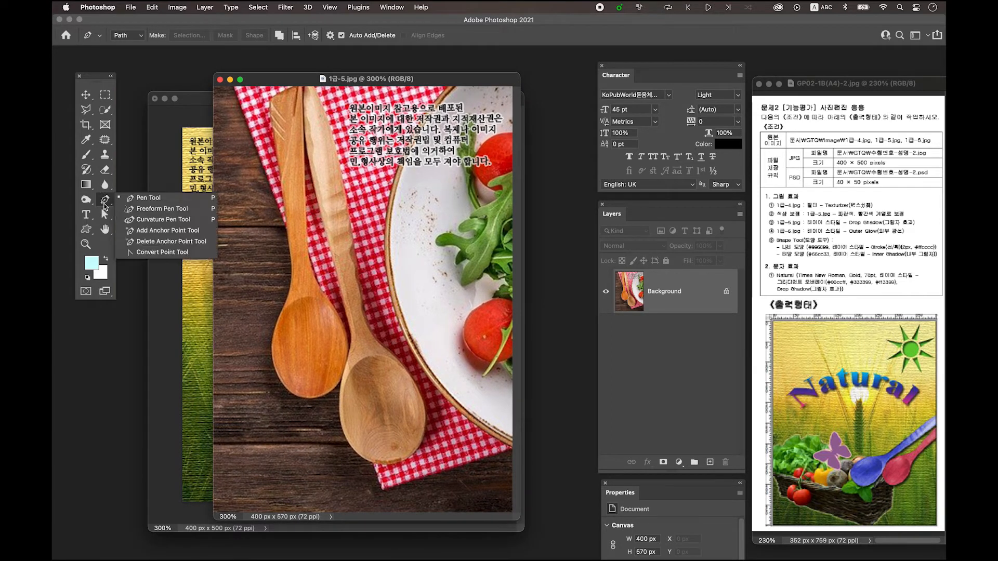
{"action": "left_click", "coordinate": [104, 206]}
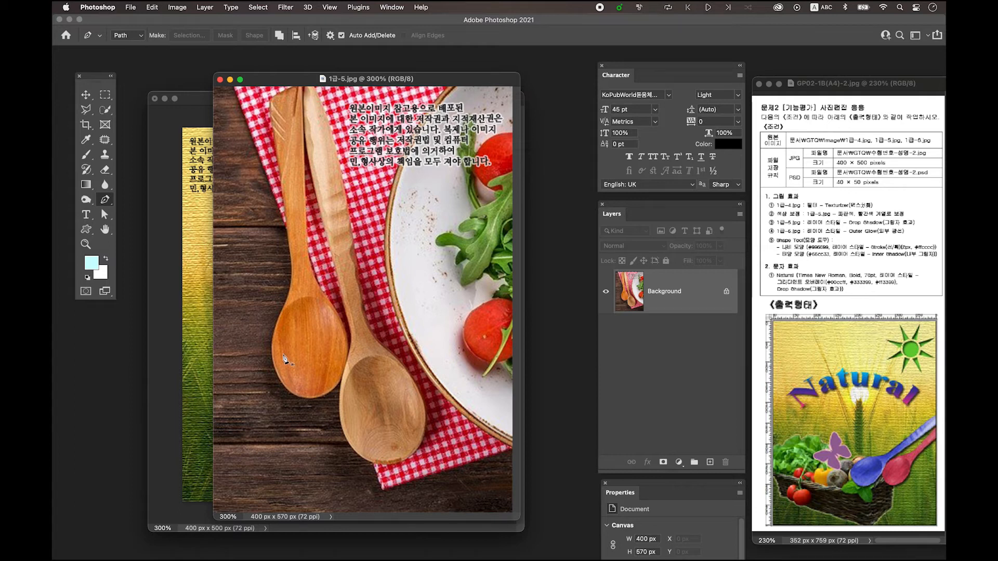
{"action": "left_click", "coordinate": [278, 94]}
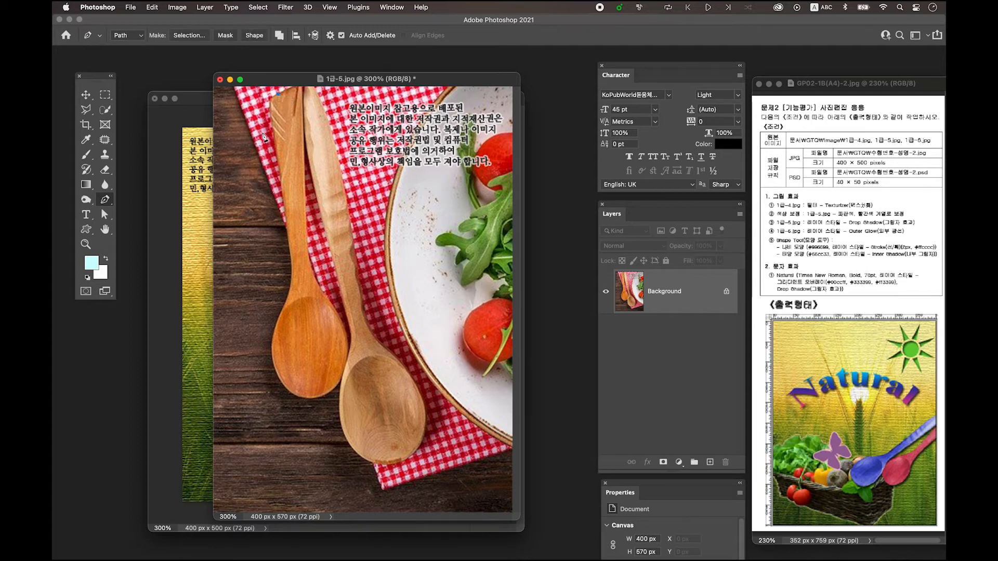
{"action": "left_click_drag", "start_coordinate": [271, 118], "coordinate": [276, 139]}
{"action": "left_click_drag", "start_coordinate": [287, 224], "coordinate": [289, 235]}
{"action": "left_click", "coordinate": [288, 224], "text": "alt"}
{"action": "left_click", "coordinate": [286, 303]}
{"action": "left_click_drag", "start_coordinate": [287, 297], "coordinate": [276, 309]}
{"action": "left_click", "coordinate": [288, 298], "text": "alt"}
{"action": "left_click_drag", "start_coordinate": [285, 387], "coordinate": [314, 427]}
{"action": "left_click", "coordinate": [285, 387], "text": "alt"}
{"action": "left_click_drag", "start_coordinate": [339, 383], "coordinate": [335, 282]}
{"action": "left_click", "coordinate": [339, 384], "text": "alt"}
{"action": "key", "text": "super+z"}
{"action": "left_click_drag", "start_coordinate": [349, 348], "coordinate": [350, 336]}
{"action": "left_click", "coordinate": [349, 349], "text": "alt"}
{"action": "left_click_drag", "start_coordinate": [321, 290], "coordinate": [293, 262]}
{"action": "left_click", "coordinate": [306, 156]}
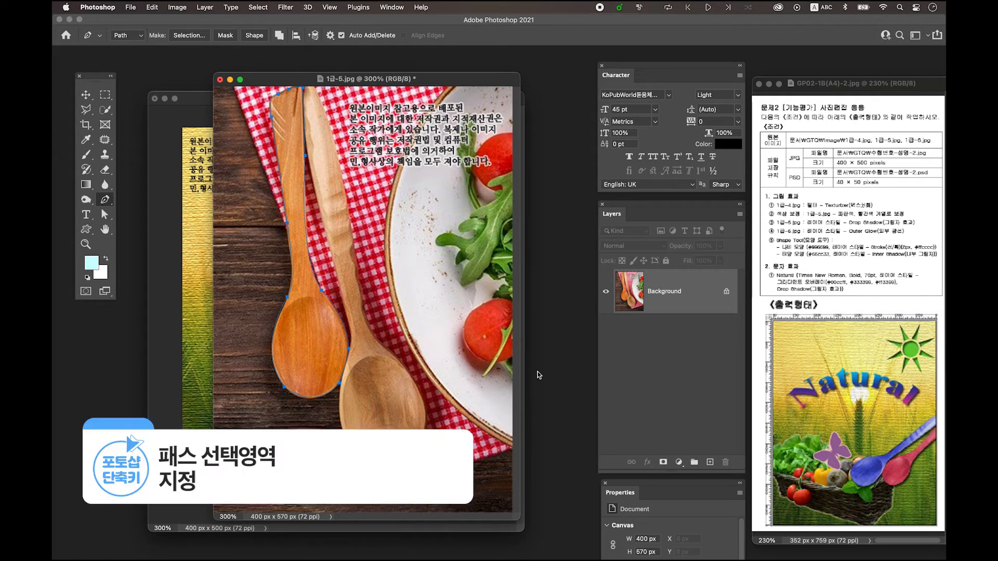
Convert the spoon path to a selection copied onto its own layer, and make the Background layer active again
{"action": "key", "text": "ctrl+Return"}
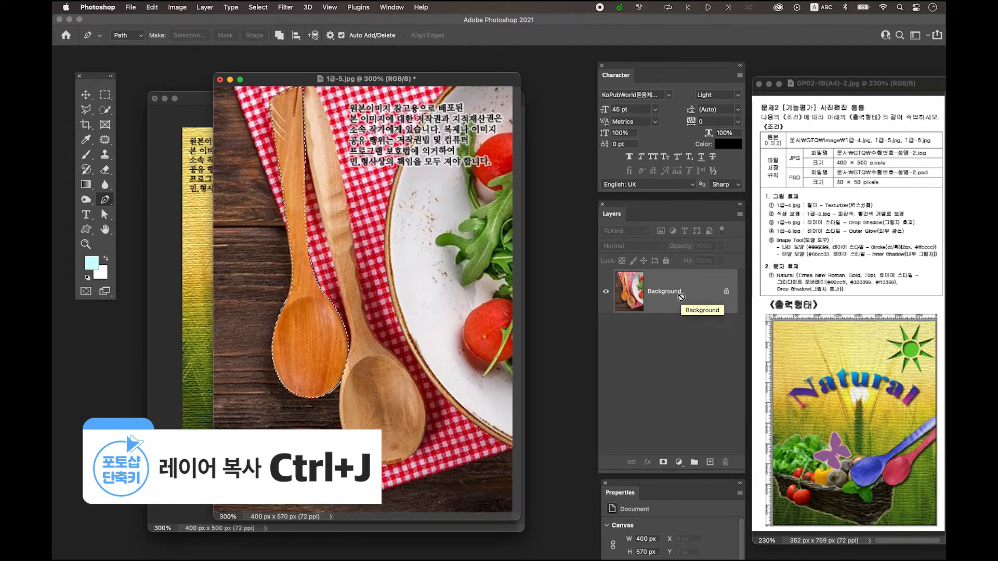
{"action": "key", "text": "ctrl+j"}
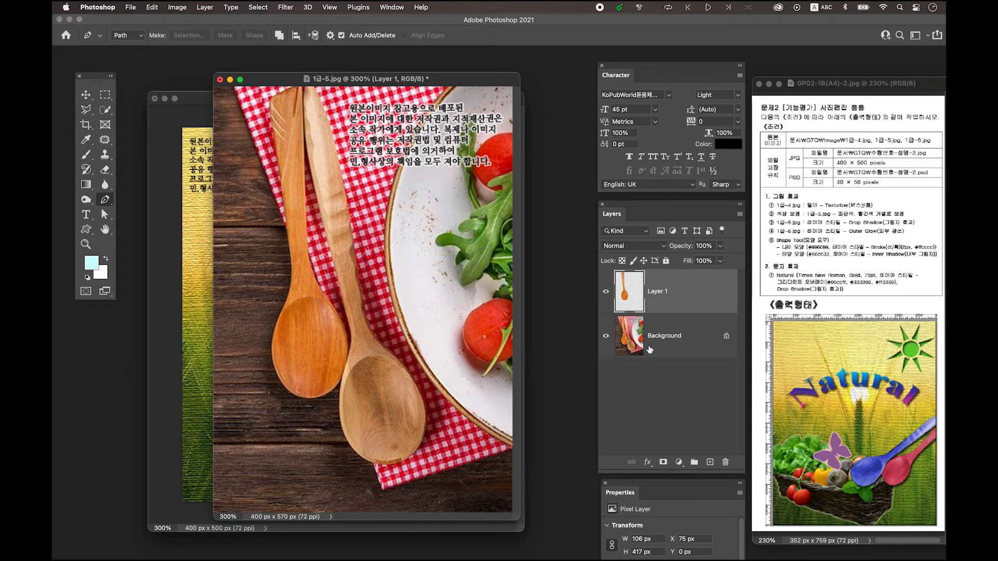
{"action": "left_click", "coordinate": [668, 345]}
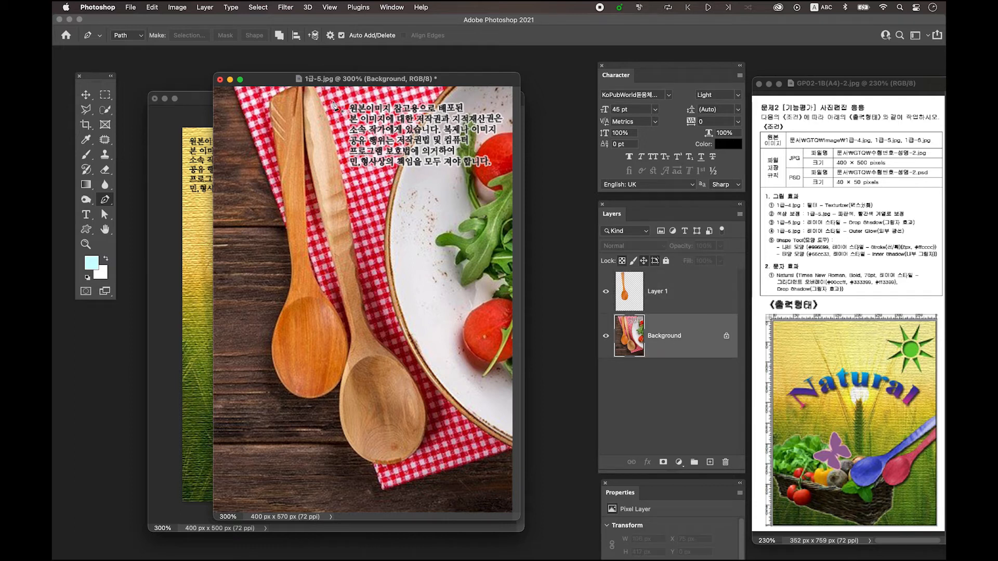
Trace the lighter wooden spoon in 1급-5.jpg with the Pen tool, closing a path around its handle and bowl
{"action": "left_click", "coordinate": [306, 145]}
{"action": "left_click_drag", "start_coordinate": [334, 266], "coordinate": [342, 287]}
{"action": "left_click", "coordinate": [334, 265], "text": "alt"}
{"action": "left_click_drag", "start_coordinate": [354, 337], "coordinate": [351, 349]}
{"action": "left_click_drag", "start_coordinate": [348, 445], "coordinate": [371, 482]}
{"action": "left_click", "coordinate": [348, 445], "text": "alt"}
{"action": "left_click_drag", "start_coordinate": [416, 453], "coordinate": [453, 427]}
{"action": "left_click_drag", "start_coordinate": [397, 357], "coordinate": [360, 284]}
{"action": "left_click", "coordinate": [363, 309], "text": "alt"}
{"action": "left_click_drag", "start_coordinate": [323, 109], "coordinate": [305, 66]}
{"action": "left_click", "coordinate": [323, 108], "text": "alt"}
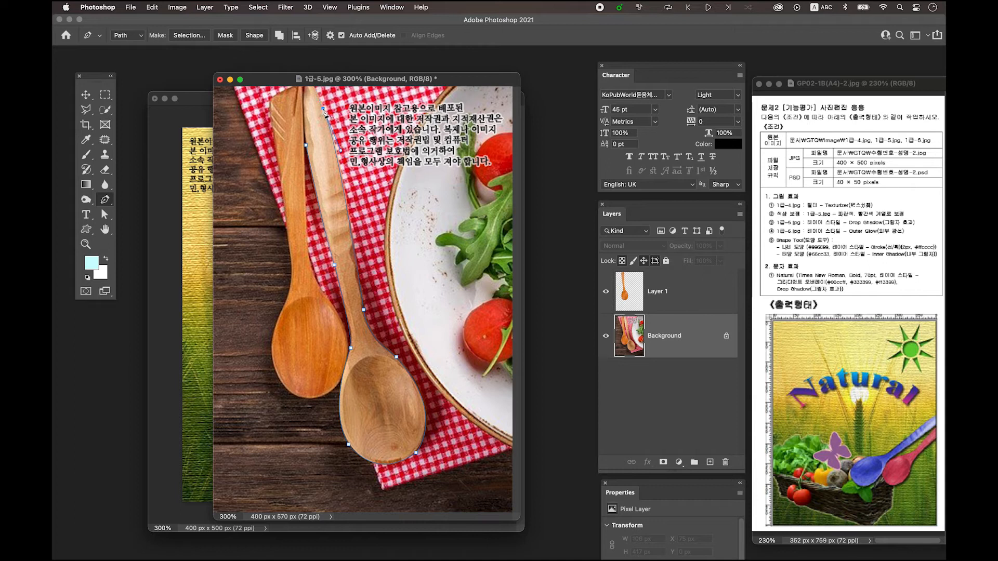
{"action": "left_click", "coordinate": [314, 87]}
{"action": "left_click", "coordinate": [306, 87]}
{"action": "left_click_drag", "start_coordinate": [305, 146], "coordinate": [307, 194]}
Convert the lighter spoon's path to a selection, copy it onto its own layer, and leave no layer selected
{"action": "key", "text": "ctrl+Return"}
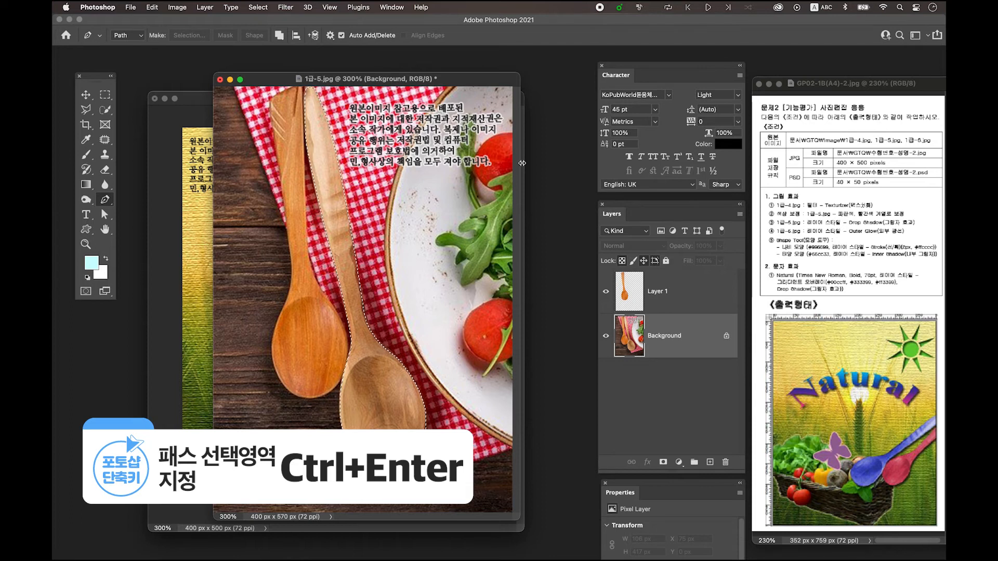
{"action": "key", "text": "ctrl+j"}
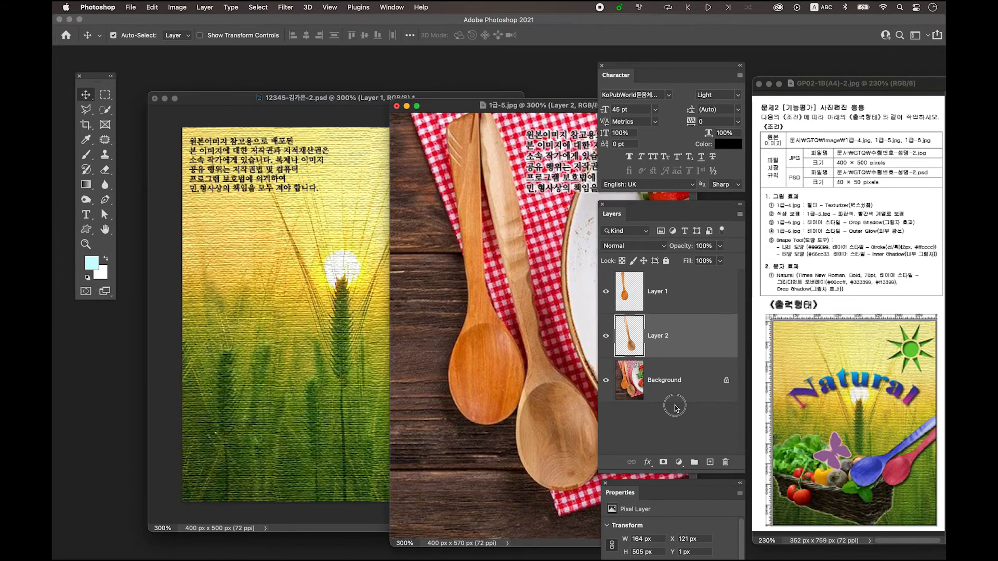
{"action": "left_click", "coordinate": [677, 408]}
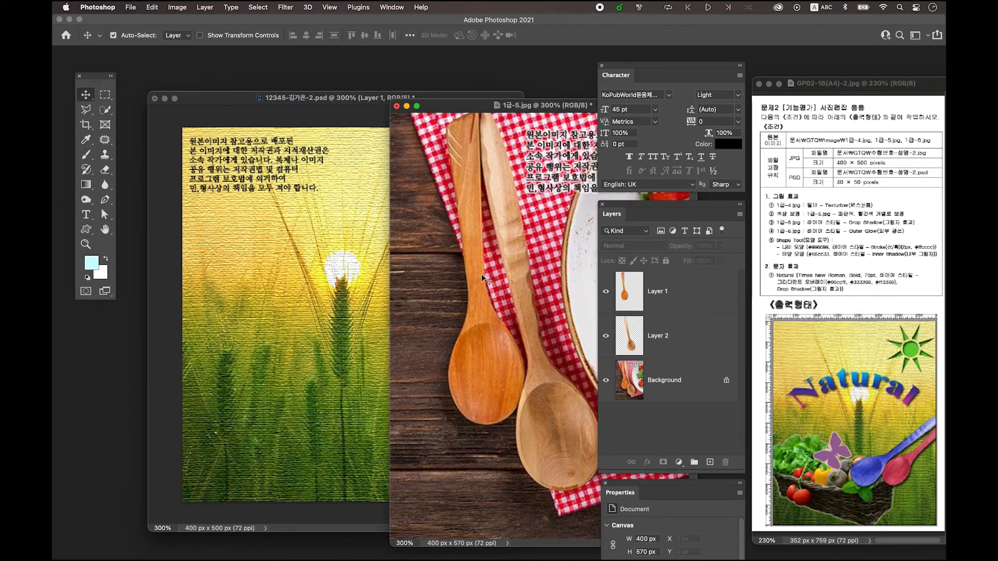
Select both spoon layers in 1급-5.jpg and copy them together into the wheat field composition
{"action": "left_click", "coordinate": [708, 292]}
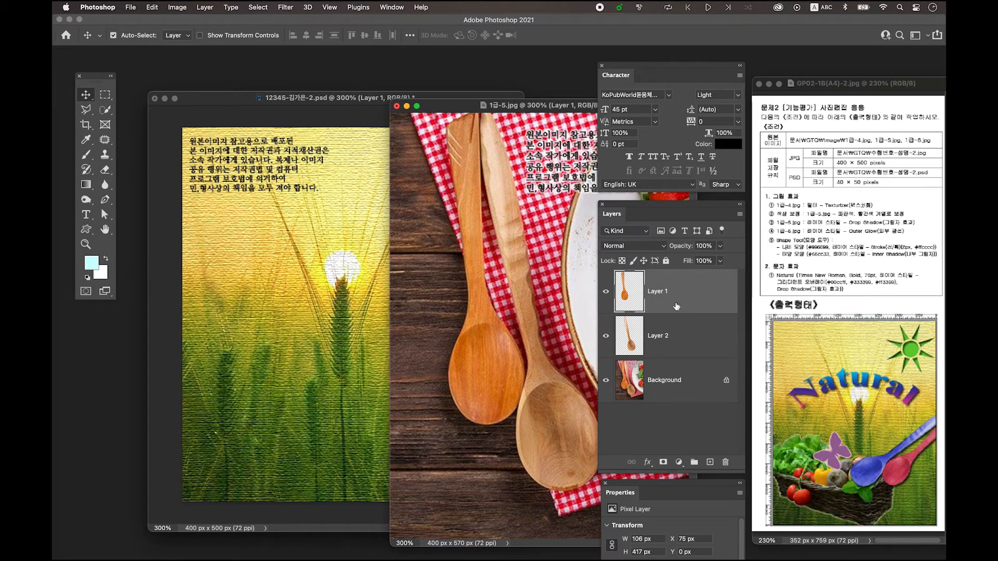
{"action": "left_click", "coordinate": [669, 347]}
{"action": "left_click", "coordinate": [663, 297]}
{"action": "left_click", "coordinate": [672, 318]}
{"action": "left_click", "coordinate": [672, 296]}
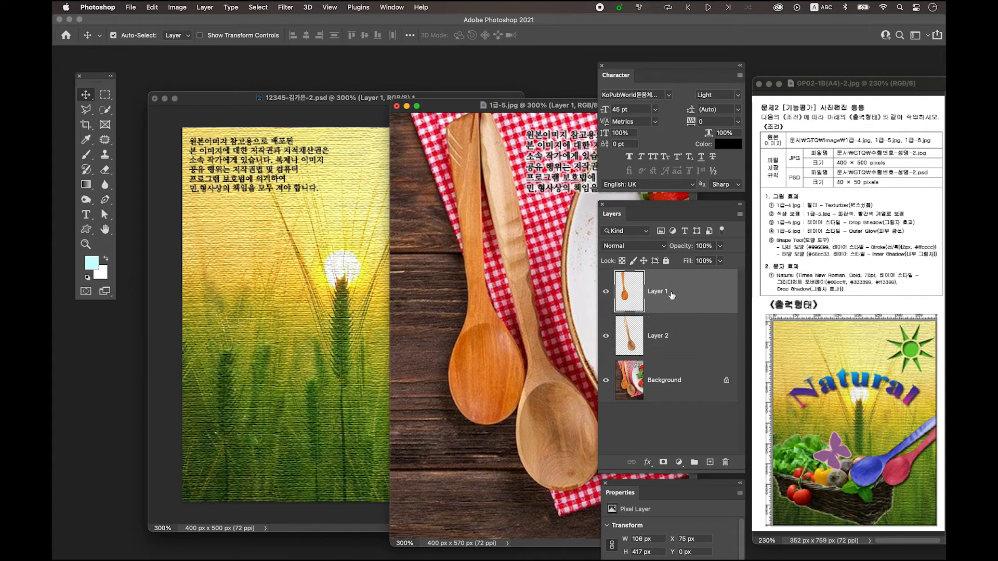
{"action": "left_click", "coordinate": [681, 335], "text": "shift"}
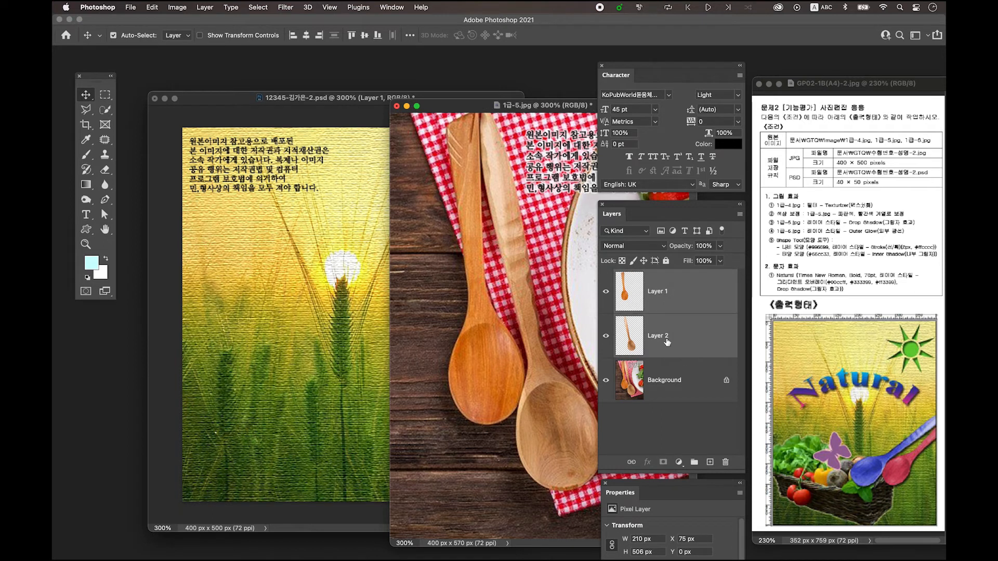
{"action": "left_click_drag", "start_coordinate": [670, 342], "coordinate": [310, 311]}
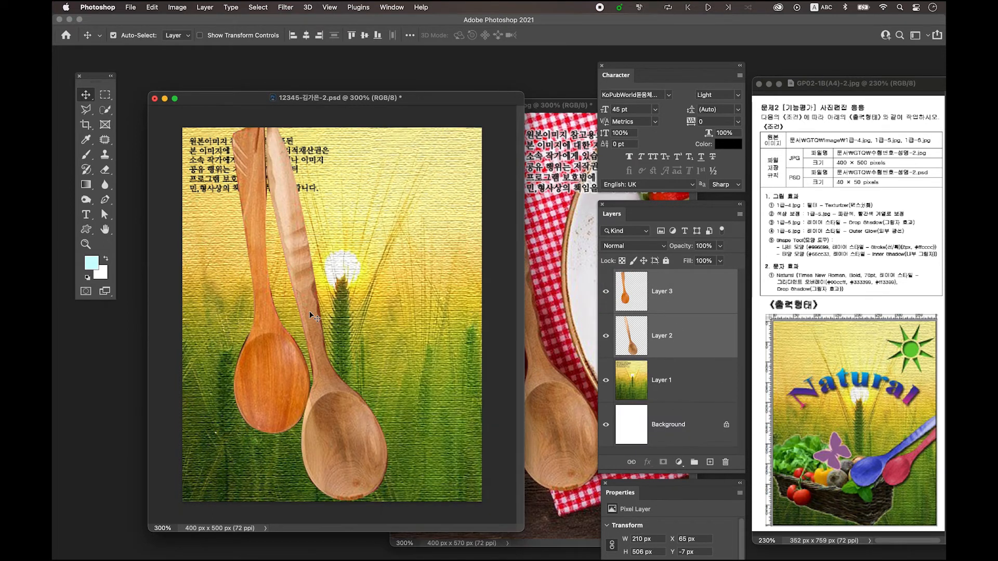
Flip both spoons horizontally, then shrink and rotate them so the bowls face lower left and the handles reach the canvas's right edge
{"action": "key", "text": "ctrl+t"}
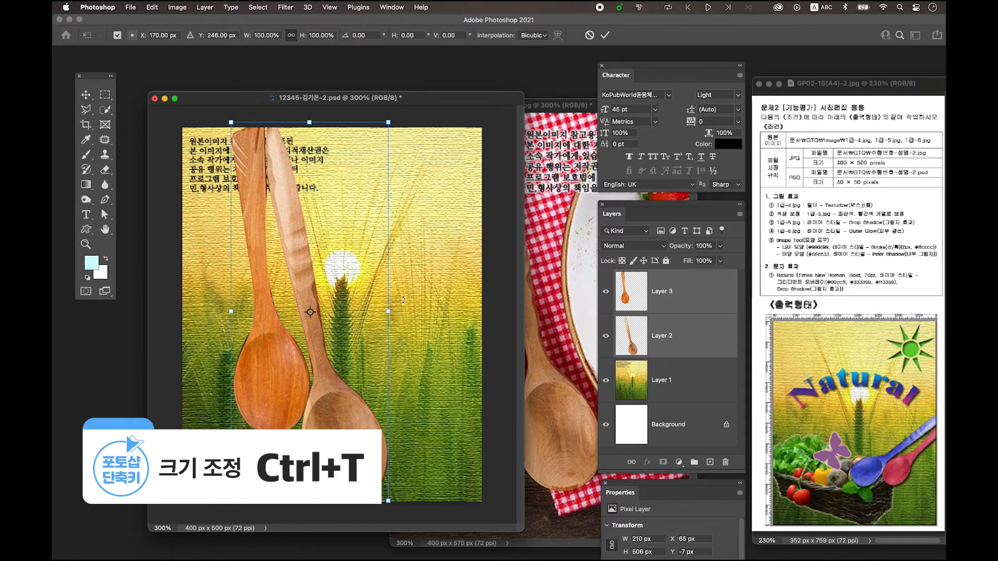
{"action": "right_click", "coordinate": [294, 260]}
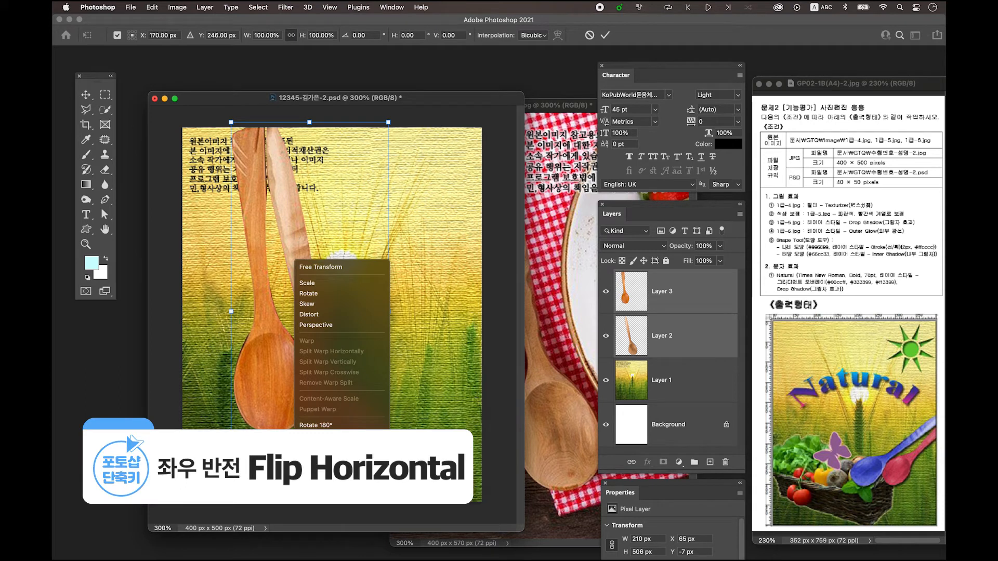
{"action": "left_click", "coordinate": [316, 464]}
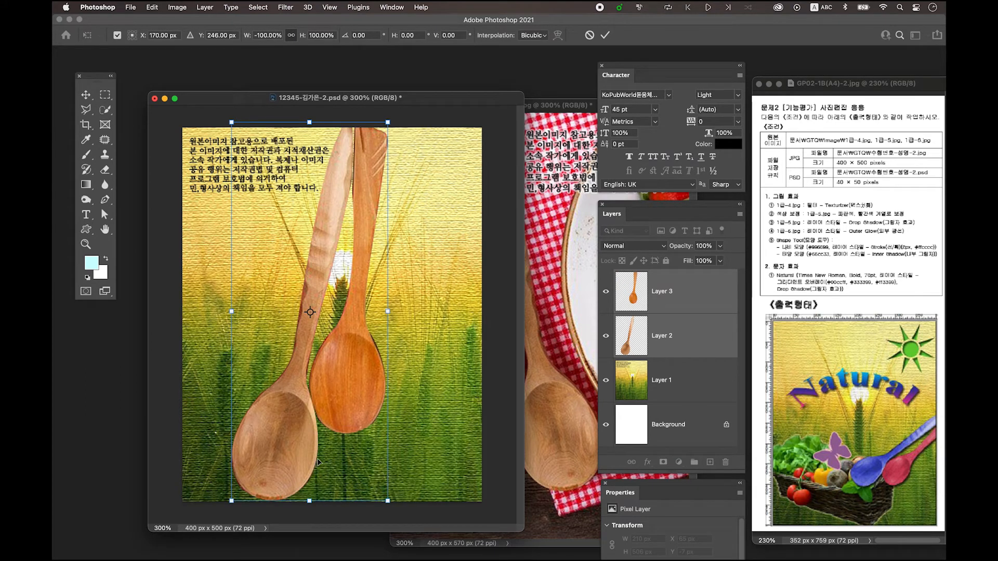
{"action": "left_click_drag", "start_coordinate": [388, 124], "coordinate": [408, 370]}
{"action": "left_click_drag", "start_coordinate": [271, 432], "coordinate": [386, 398]}
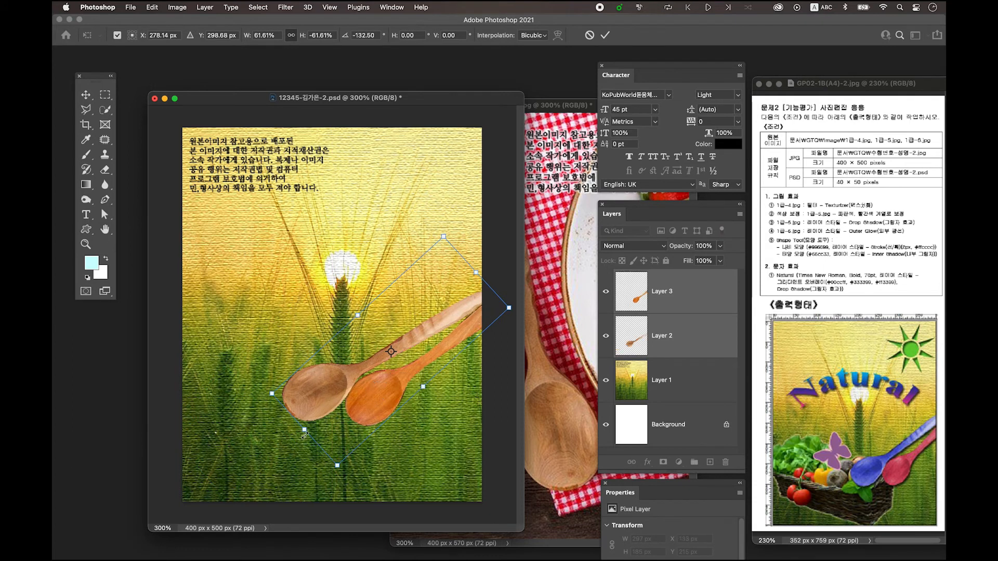
{"action": "left_click_drag", "start_coordinate": [306, 434], "coordinate": [329, 436]}
{"action": "key", "text": "Return"}
Toggle the visibility of Layer 2 and Layer 3 to check which spoon each layer holds
{"action": "left_click", "coordinate": [606, 337]}
{"action": "left_click", "coordinate": [606, 337]}
{"action": "left_click", "coordinate": [606, 338]}
{"action": "left_click", "coordinate": [606, 338]}
{"action": "left_click", "coordinate": [606, 292]}
{"action": "left_click", "coordinate": [607, 291]}
{"action": "left_click", "coordinate": [606, 292]}
{"action": "left_click", "coordinate": [606, 292]}
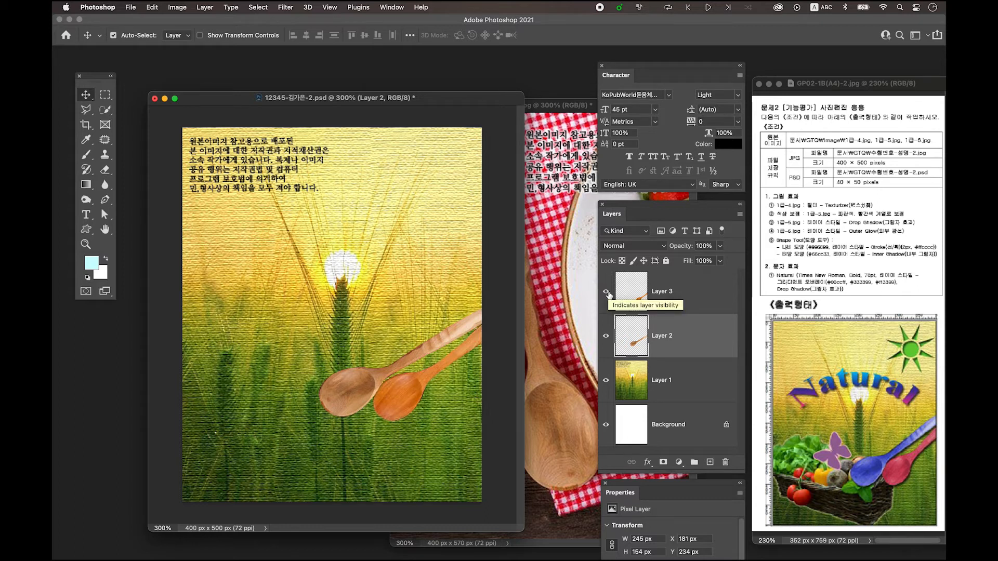
{"action": "left_click", "coordinate": [606, 292]}
{"action": "left_click", "coordinate": [606, 292]}
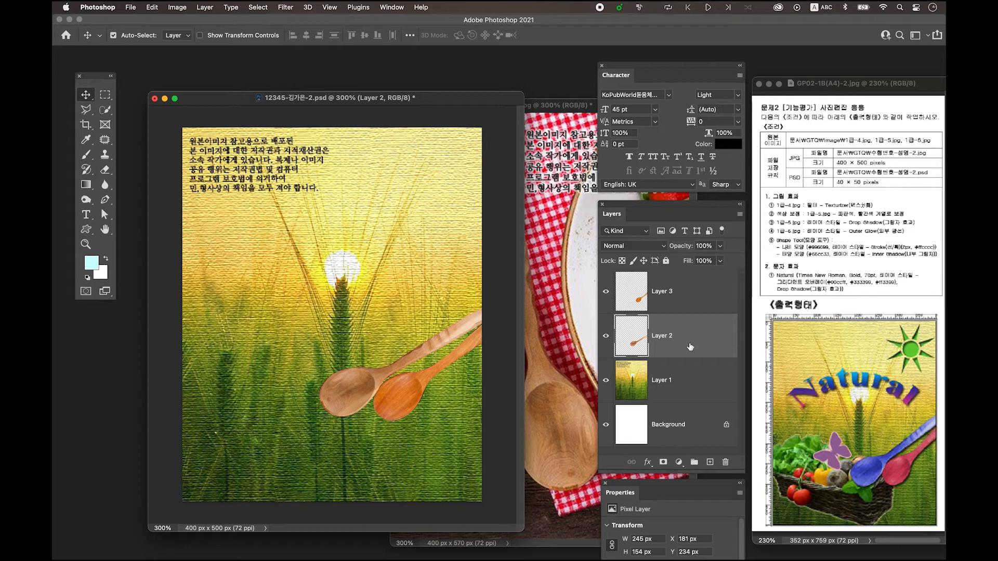
Colorize the lighter spoon on Layer 2 blue using Hue/Saturation with hue 247 and saturation 57
{"action": "key", "text": "super+u"}
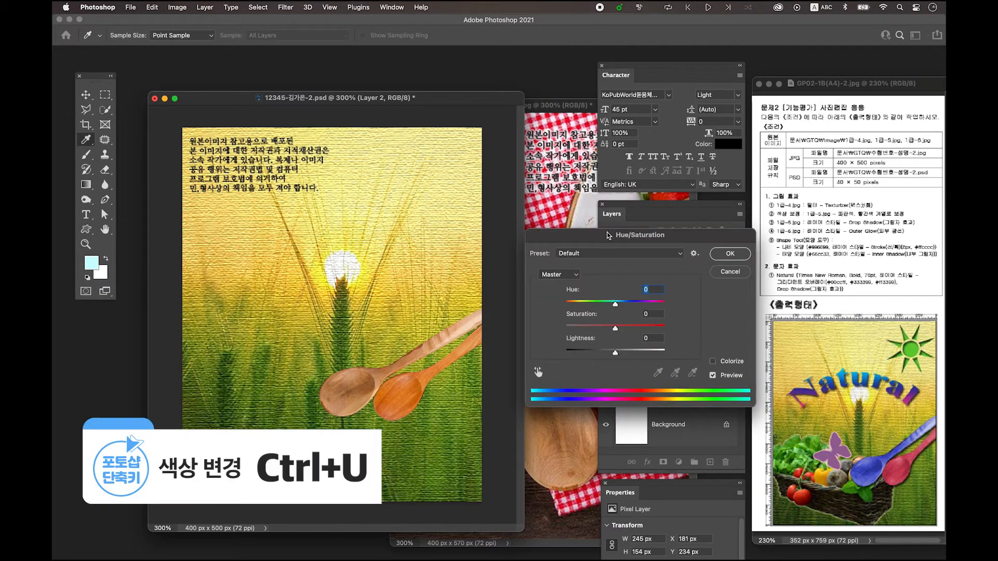
{"action": "left_click_drag", "start_coordinate": [607, 235], "coordinate": [512, 125]}
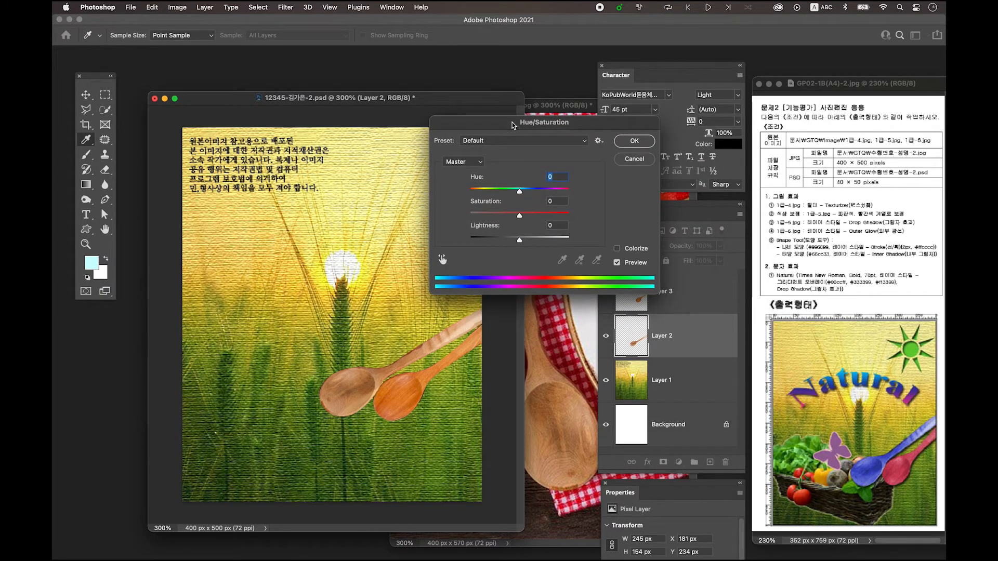
{"action": "left_click", "coordinate": [639, 251]}
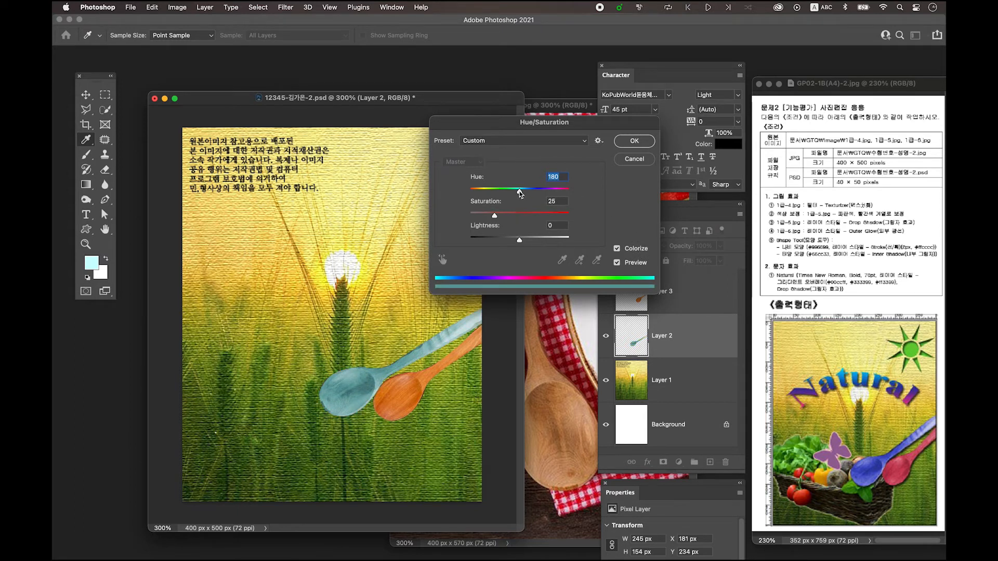
{"action": "left_click_drag", "start_coordinate": [521, 194], "coordinate": [538, 195]}
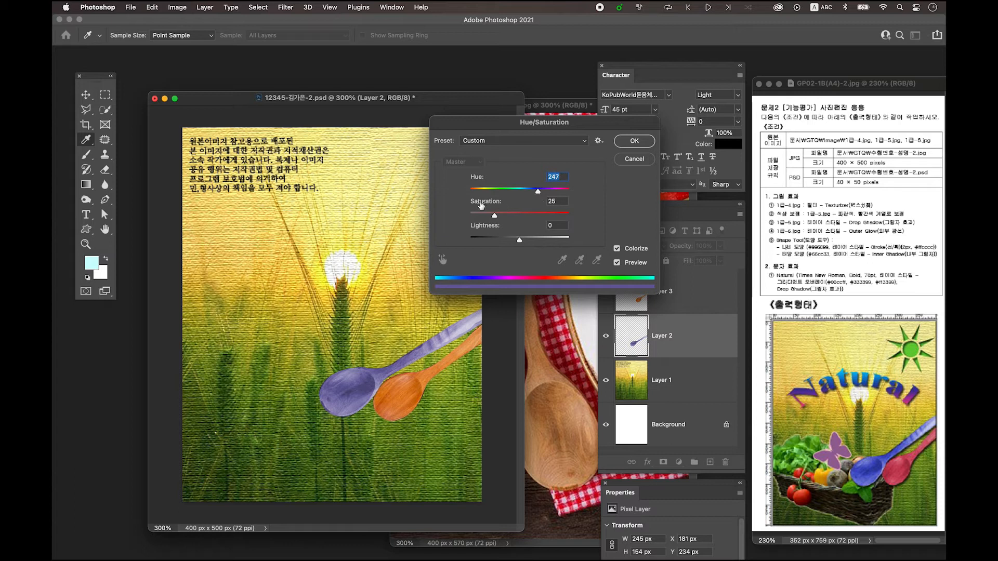
{"action": "left_click_drag", "start_coordinate": [496, 216], "coordinate": [529, 218]}
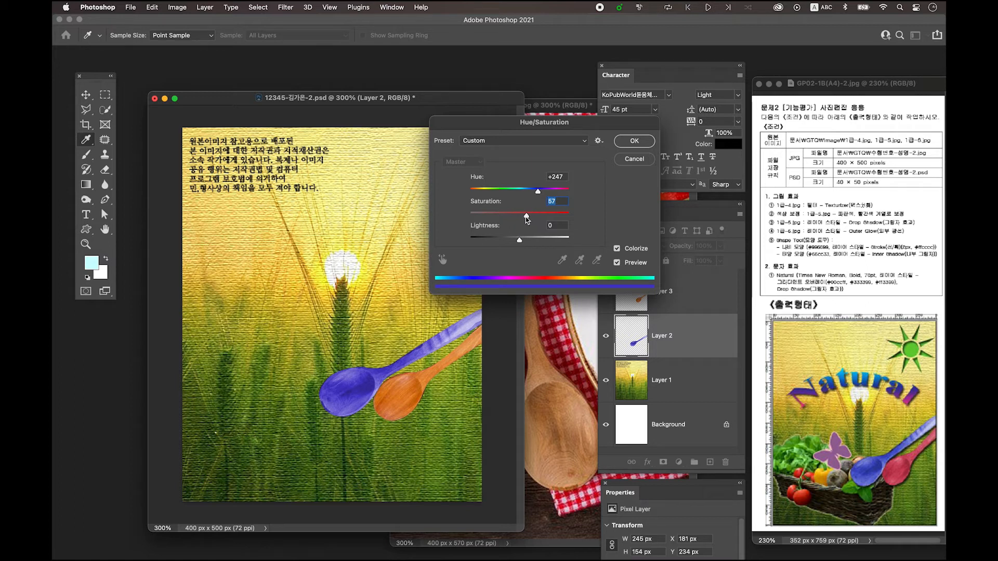
{"action": "left_click", "coordinate": [635, 142]}
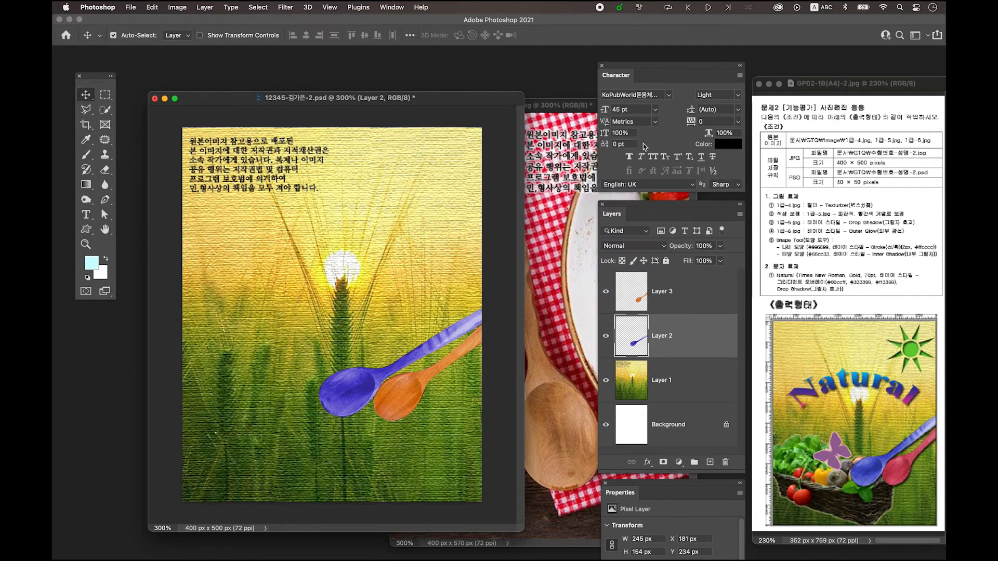
Add a Drop Shadow layer style to the blue spoon on Layer 2
{"action": "double_click", "coordinate": [705, 333]}
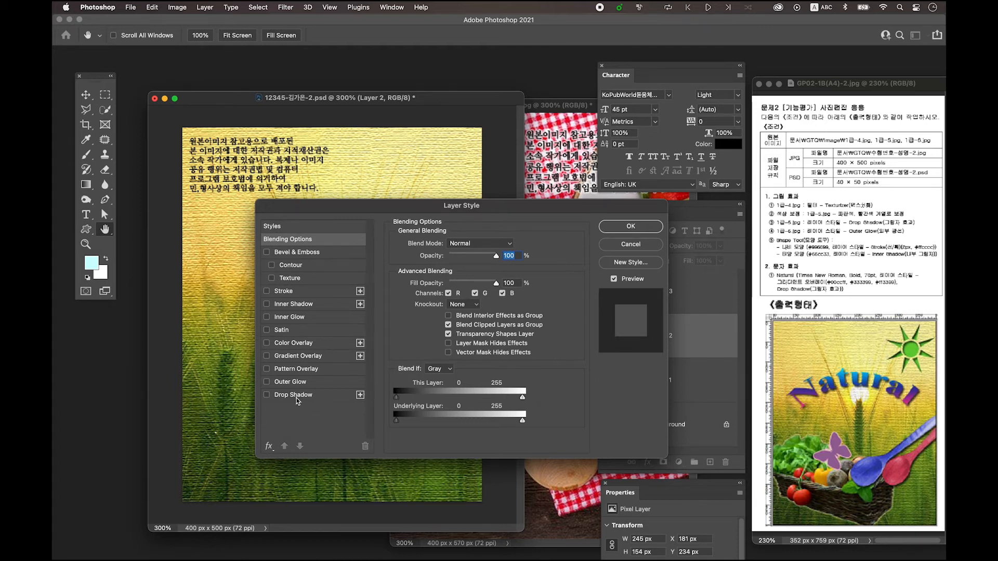
{"action": "left_click", "coordinate": [295, 398]}
{"action": "left_click", "coordinate": [624, 226]}
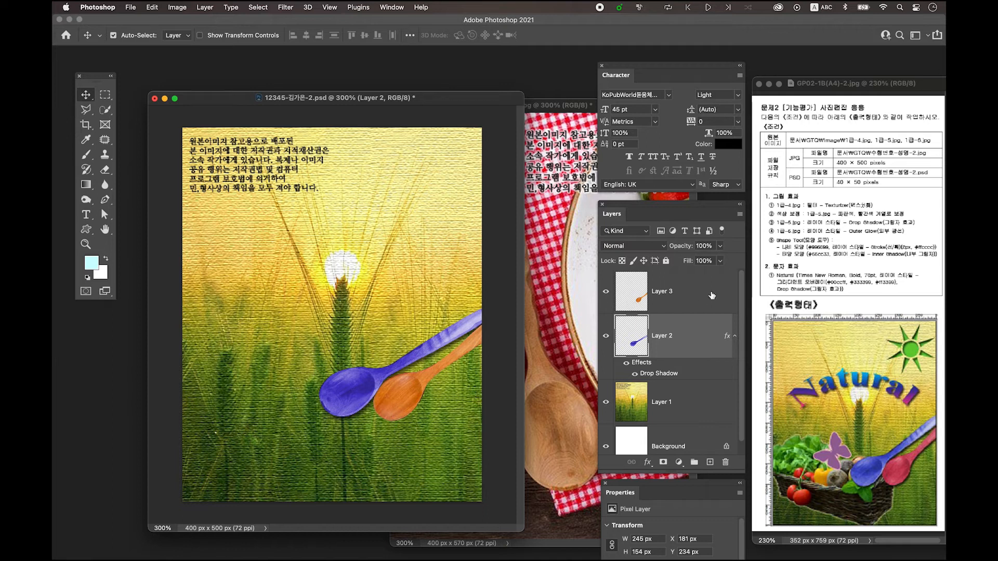
Colorize the orange spoon on Layer 3 red with hue 0 and saturation 62, and copy Layer 2's Drop Shadow effect onto it
{"action": "left_click", "coordinate": [633, 299]}
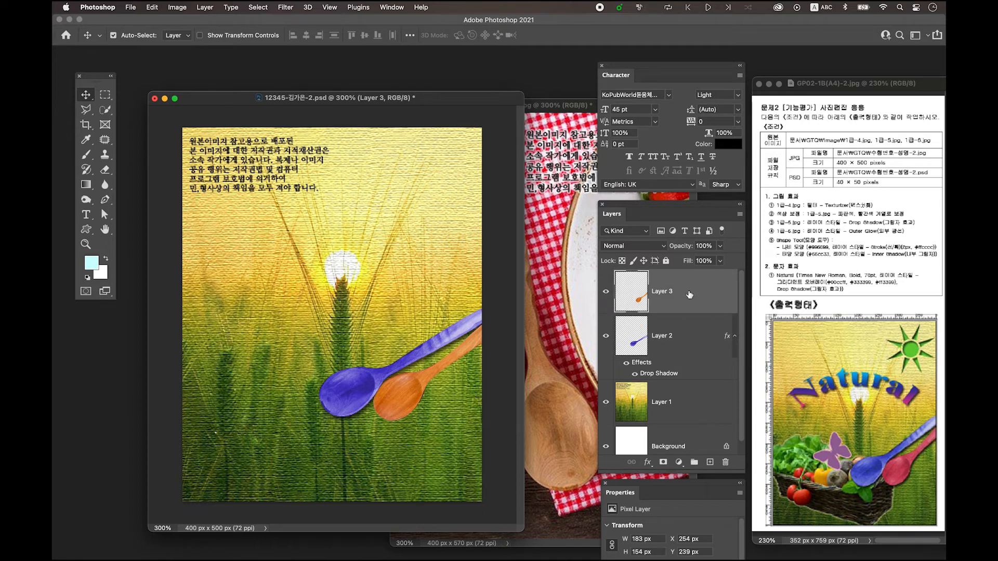
{"action": "key", "text": "ctrl+u"}
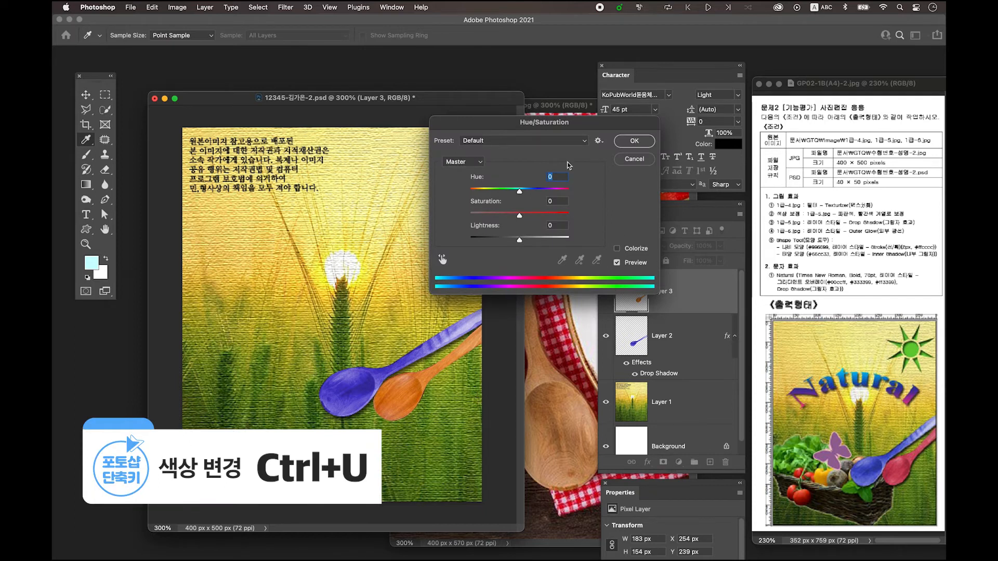
{"action": "left_click", "coordinate": [631, 253]}
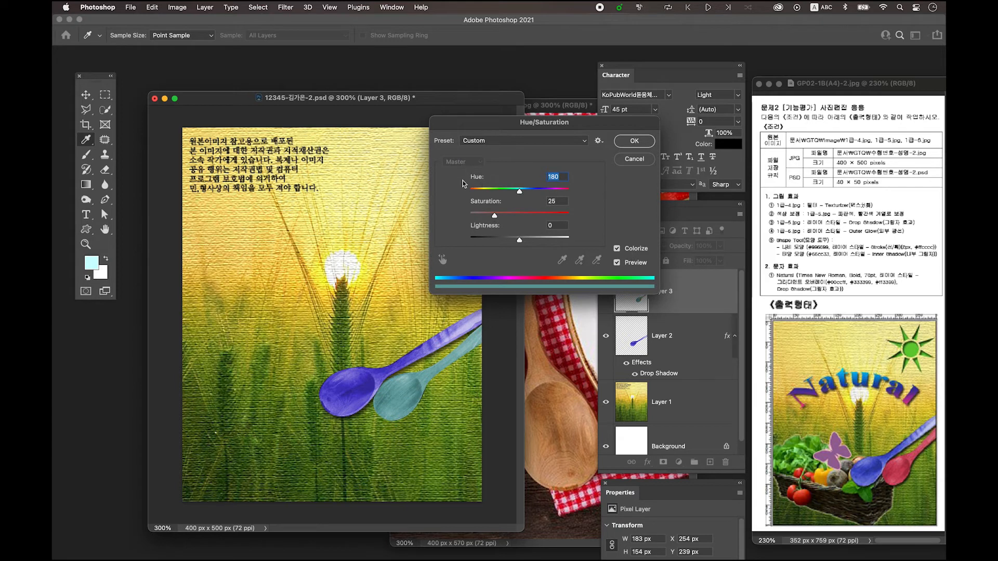
{"action": "left_click_drag", "start_coordinate": [520, 194], "coordinate": [469, 191]}
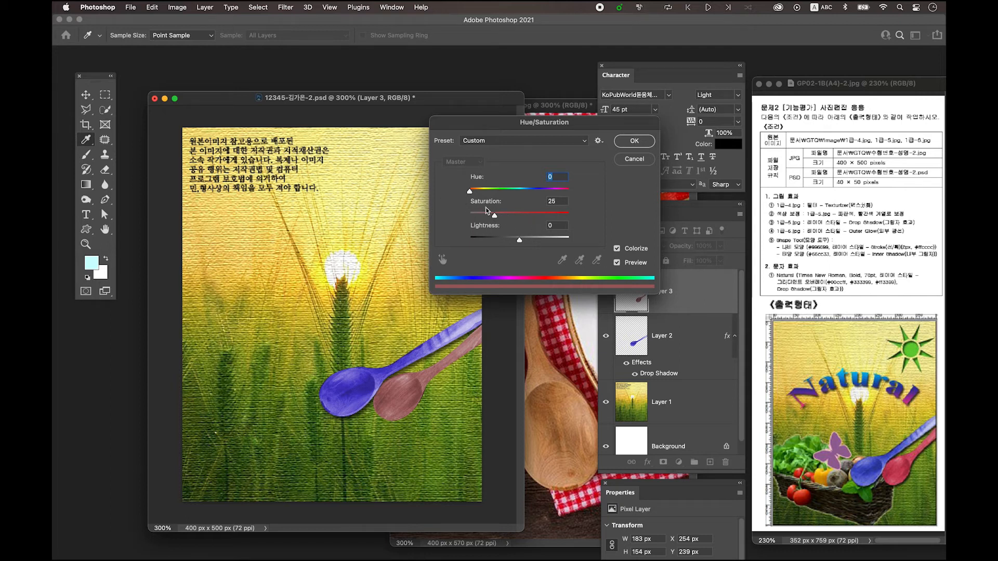
{"action": "left_click_drag", "start_coordinate": [495, 216], "coordinate": [533, 221]}
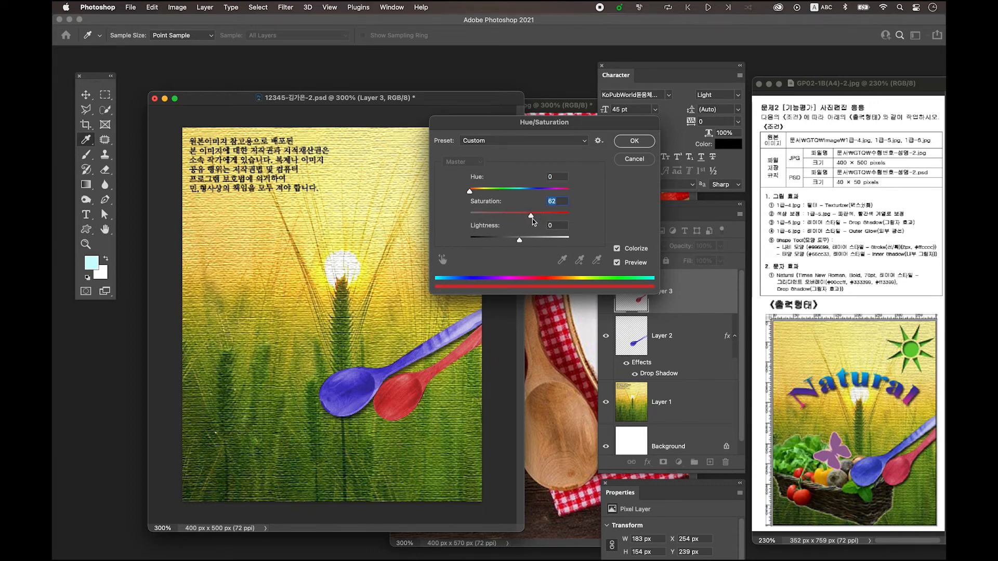
{"action": "left_click", "coordinate": [634, 143]}
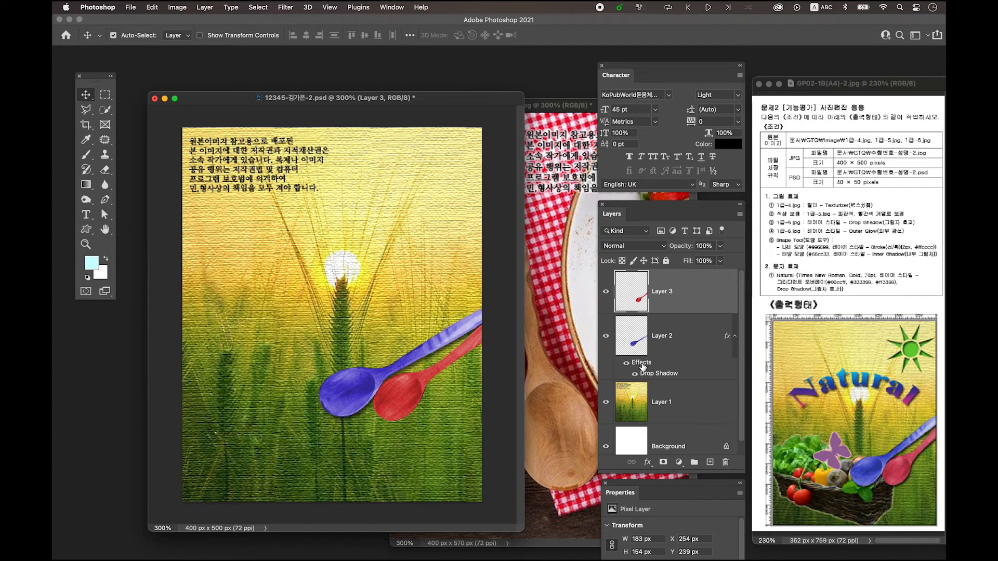
{"action": "left_click_drag", "start_coordinate": [641, 365], "coordinate": [641, 303]}
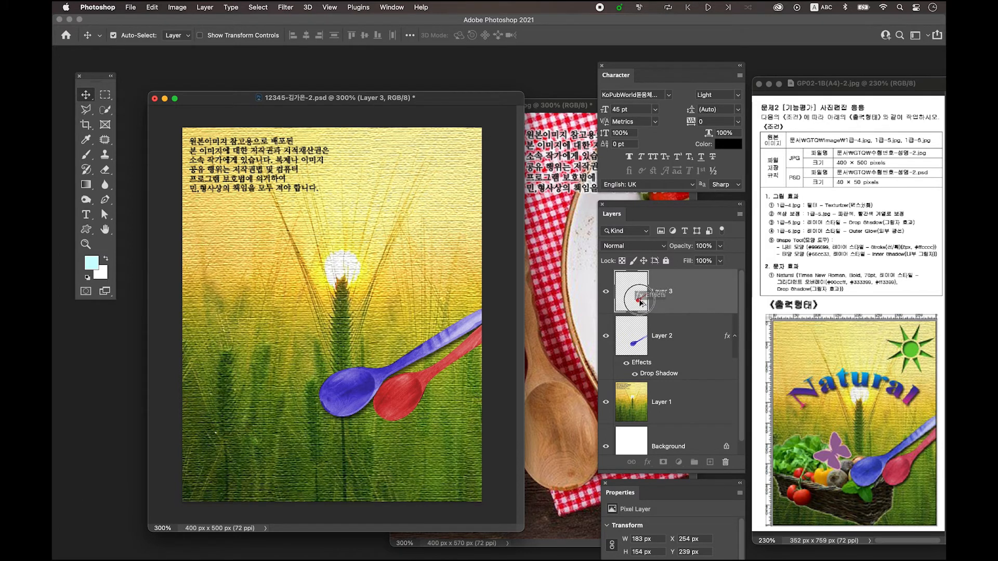
{"action": "left_click_drag", "start_coordinate": [641, 303], "coordinate": [641, 303]}
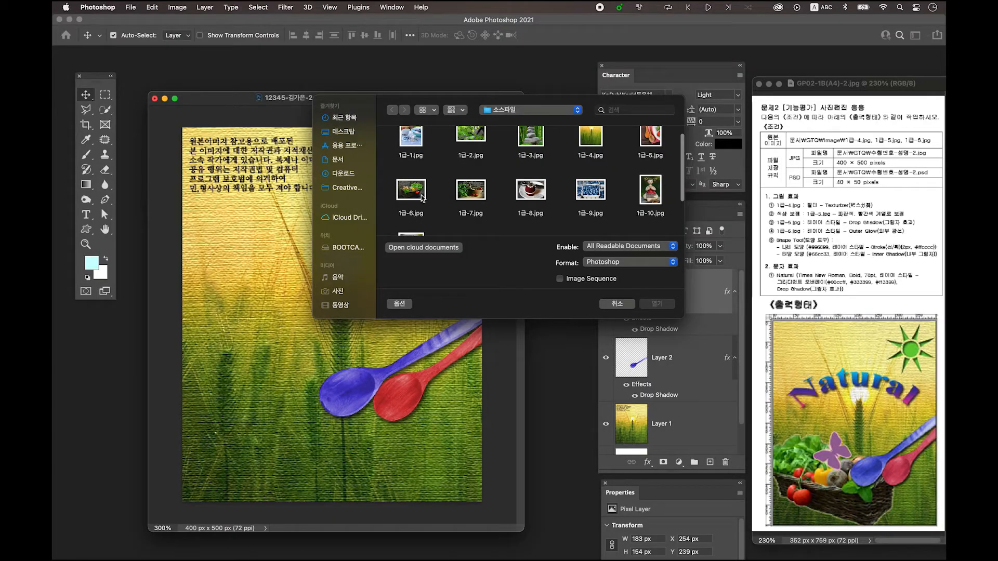
Open the source image 1급-6.jpg with the vegetable basket and show it at 300%
{"action": "left_click", "coordinate": [416, 192]}
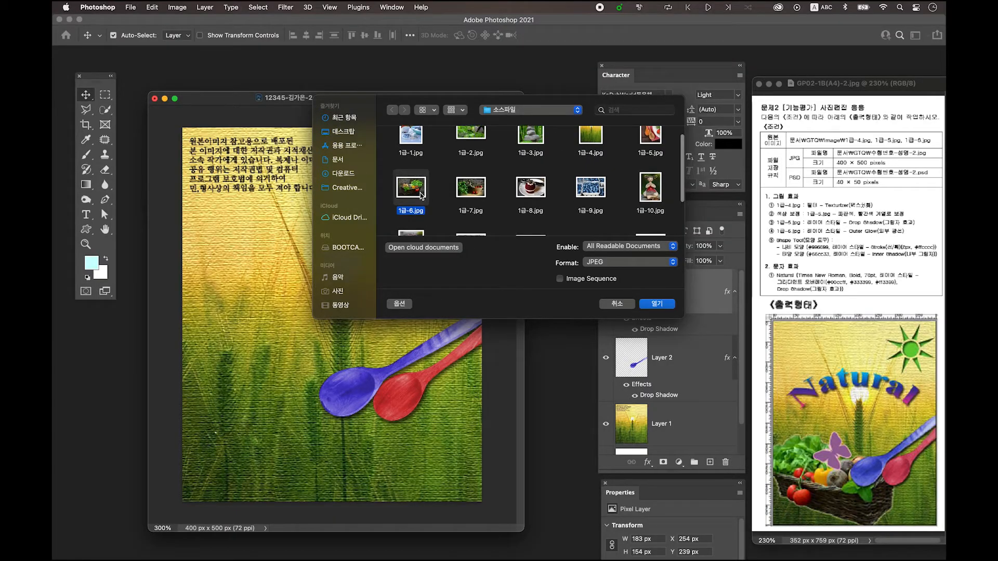
{"action": "left_click", "coordinate": [657, 304]}
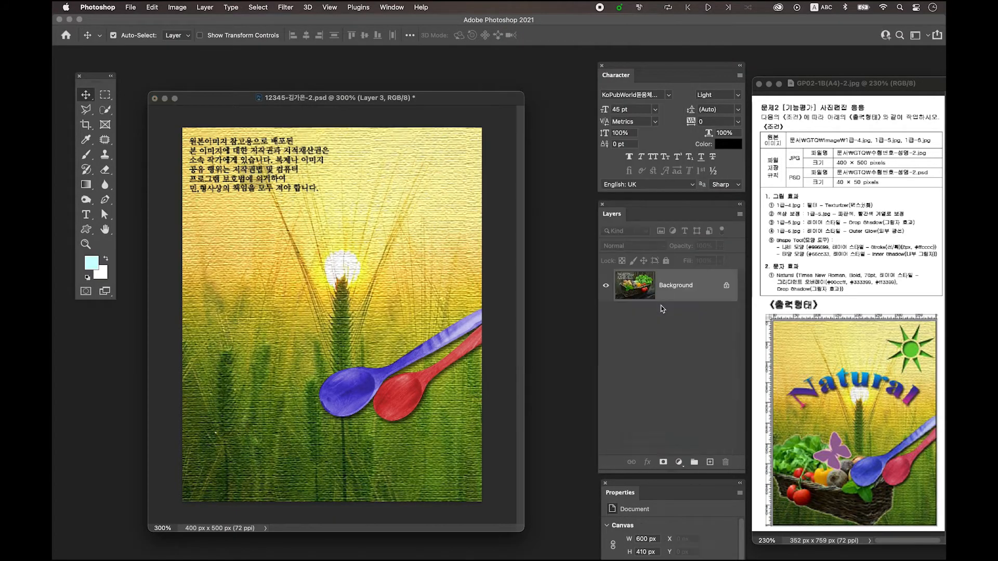
{"action": "key", "text": "super+plus"}
{"action": "key", "text": "super+plus"}
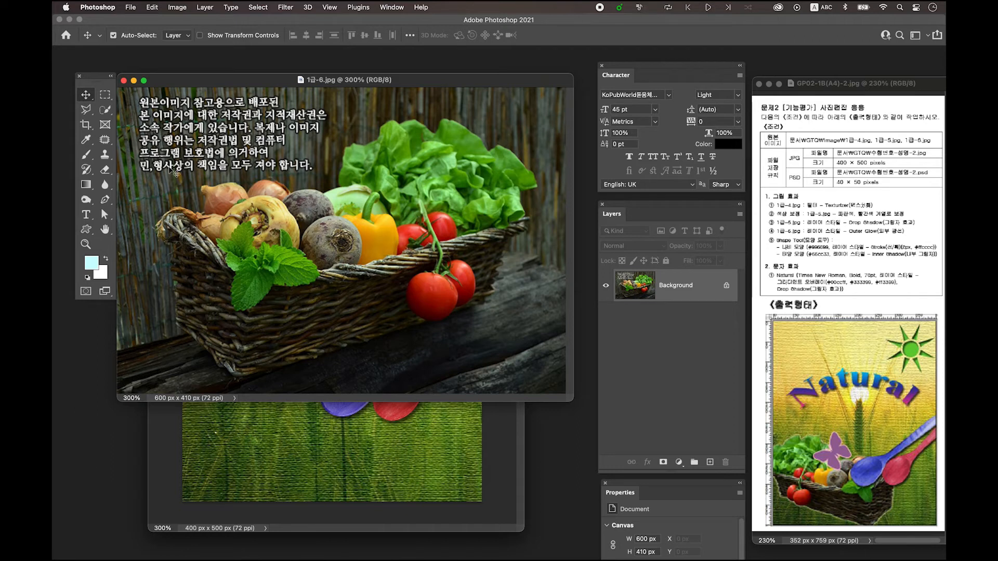
Trace the vegetable basket's outline with the Pen tool in Path mode and convert the closed path into a selection
{"action": "left_click", "coordinate": [105, 199]}
{"action": "left_click", "coordinate": [105, 201]}
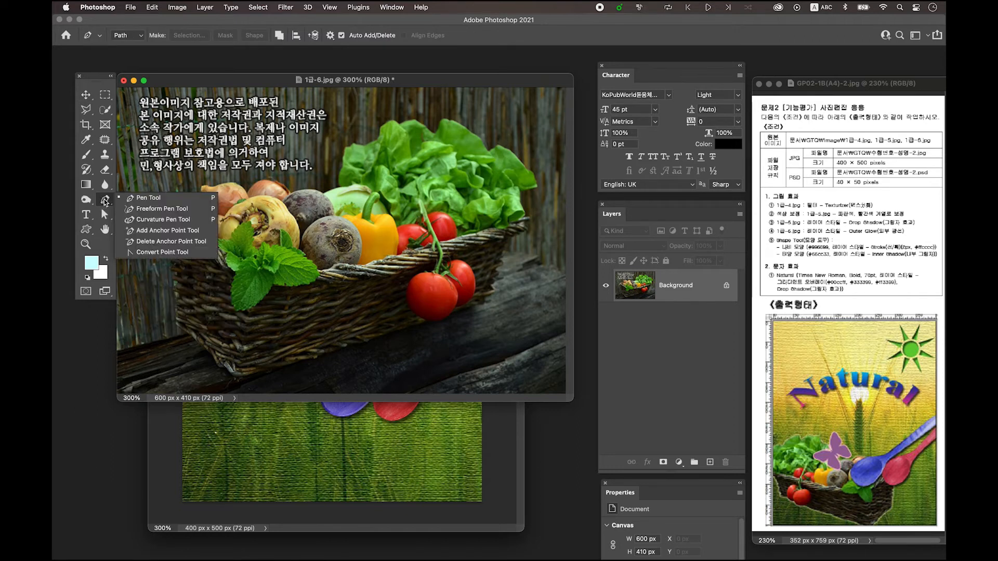
{"action": "left_click", "coordinate": [123, 35]}
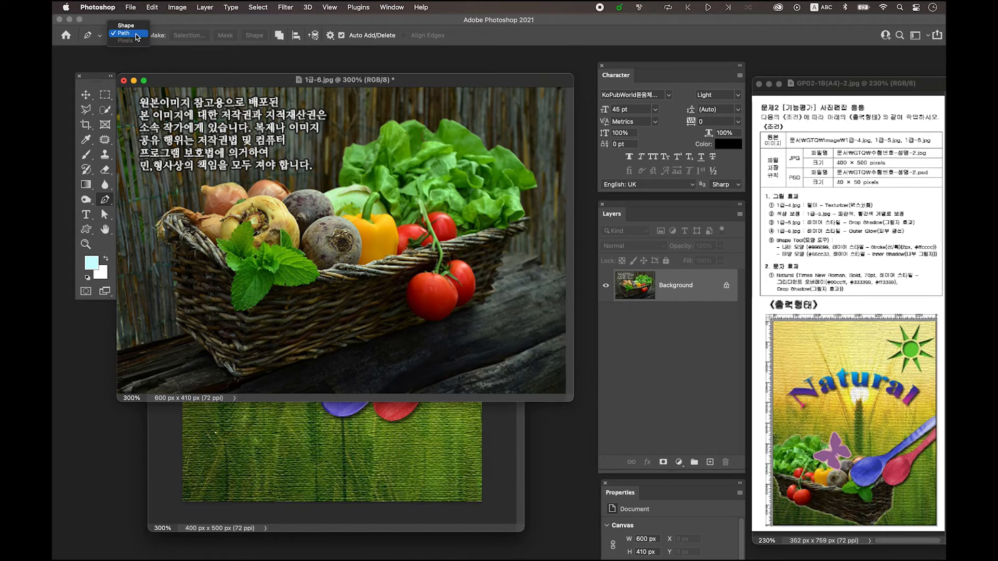
{"action": "left_click", "coordinate": [135, 33]}
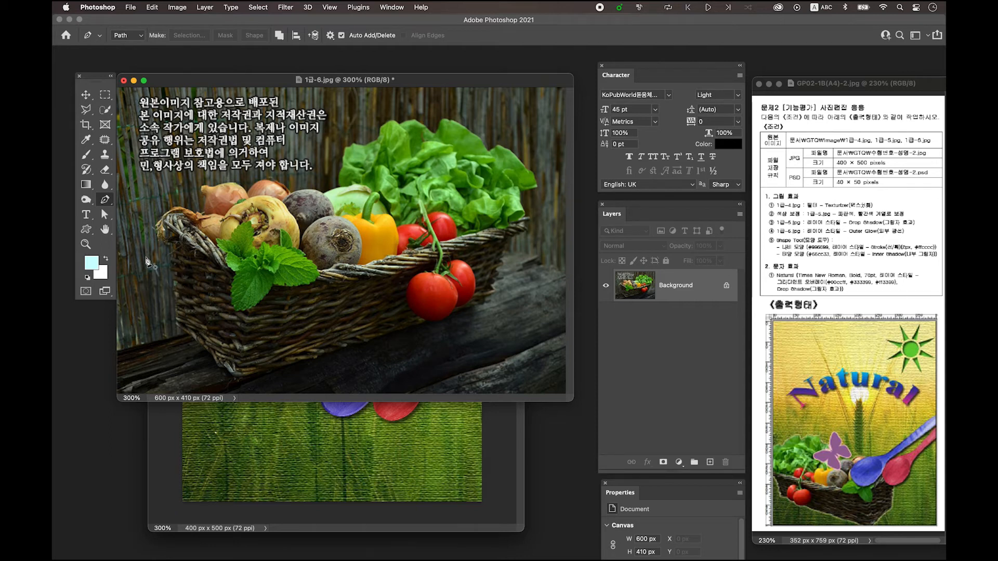
{"action": "left_click", "coordinate": [171, 274]}
{"action": "mouse_move", "coordinate": [177, 305]}
{"action": "left_mouse_down"}
{"action": "mouse_move", "coordinate": [188, 334]}
{"action": "mouse_move", "coordinate": [265, 374]}
{"action": "mouse_move", "coordinate": [452, 315]}
{"action": "mouse_move", "coordinate": [494, 316]}
{"action": "left_mouse_up"}
{"action": "left_click", "coordinate": [487, 297]}
{"action": "left_click", "coordinate": [496, 289]}
{"action": "left_click", "coordinate": [492, 283]}
{"action": "left_click", "coordinate": [498, 279]}
{"action": "left_click", "coordinate": [499, 273]}
{"action": "left_click", "coordinate": [503, 265]}
{"action": "left_click", "coordinate": [505, 239]}
{"action": "left_click", "coordinate": [518, 234]}
{"action": "left_click", "coordinate": [529, 230]}
{"action": "left_click", "coordinate": [527, 218]}
{"action": "left_click", "coordinate": [523, 209]}
{"action": "left_click", "coordinate": [522, 192]}
{"action": "left_click", "coordinate": [538, 187]}
{"action": "left_click", "coordinate": [530, 171]}
{"action": "left_click", "coordinate": [505, 148]}
{"action": "left_click", "coordinate": [500, 147]}
{"action": "left_click", "coordinate": [489, 152]}
{"action": "left_click", "coordinate": [482, 140]}
{"action": "left_click", "coordinate": [442, 121]}
{"action": "left_click", "coordinate": [437, 134]}
{"action": "left_click", "coordinate": [430, 132]}
{"action": "left_click", "coordinate": [401, 123]}
{"action": "left_click", "coordinate": [380, 132]}
{"action": "left_click", "coordinate": [373, 142]}
{"action": "left_click", "coordinate": [365, 146]}
{"action": "left_click", "coordinate": [356, 145]}
{"action": "left_click", "coordinate": [351, 147]}
{"action": "left_click", "coordinate": [344, 156]}
{"action": "left_click", "coordinate": [342, 165]}
{"action": "left_click", "coordinate": [341, 188]}
{"action": "left_click", "coordinate": [323, 194]}
{"action": "left_click", "coordinate": [289, 194]}
{"action": "left_click", "coordinate": [274, 180]}
{"action": "left_click", "coordinate": [248, 193]}
{"action": "left_click", "coordinate": [247, 194], "text": "alt"}
{"action": "left_click_drag", "start_coordinate": [215, 186], "coordinate": [184, 196]}
{"action": "left_click", "coordinate": [206, 187]}
{"action": "left_click", "coordinate": [203, 187]}
{"action": "left_click", "coordinate": [205, 196]}
{"action": "left_click", "coordinate": [204, 206]}
{"action": "left_click", "coordinate": [201, 213]}
{"action": "left_click", "coordinate": [198, 212]}
{"action": "left_click", "coordinate": [163, 215]}
{"action": "left_click", "coordinate": [157, 228]}
{"action": "left_click", "coordinate": [162, 242]}
{"action": "left_click", "coordinate": [172, 259]}
{"action": "left_click", "coordinate": [172, 274]}
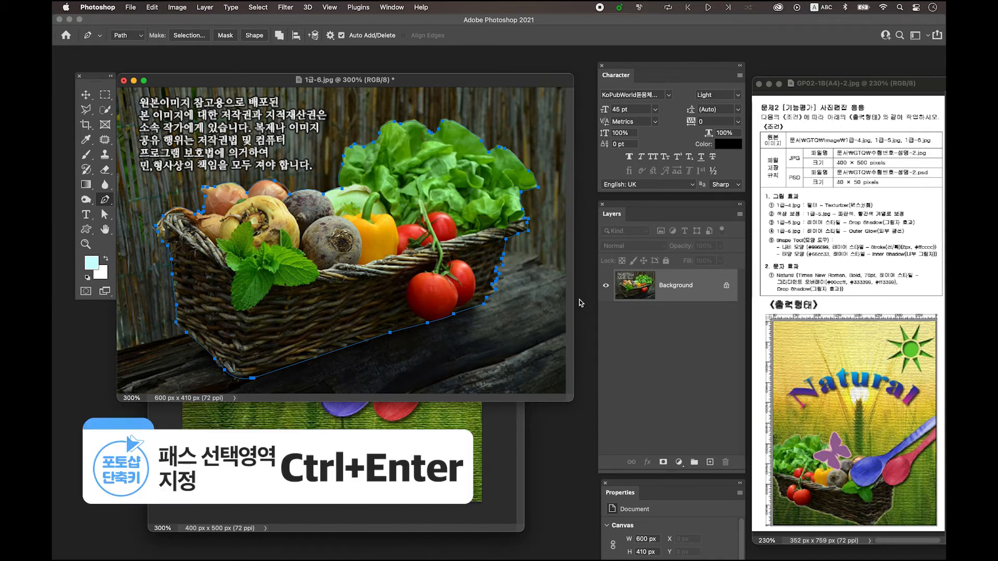
{"action": "key", "text": "ctrl+Return"}
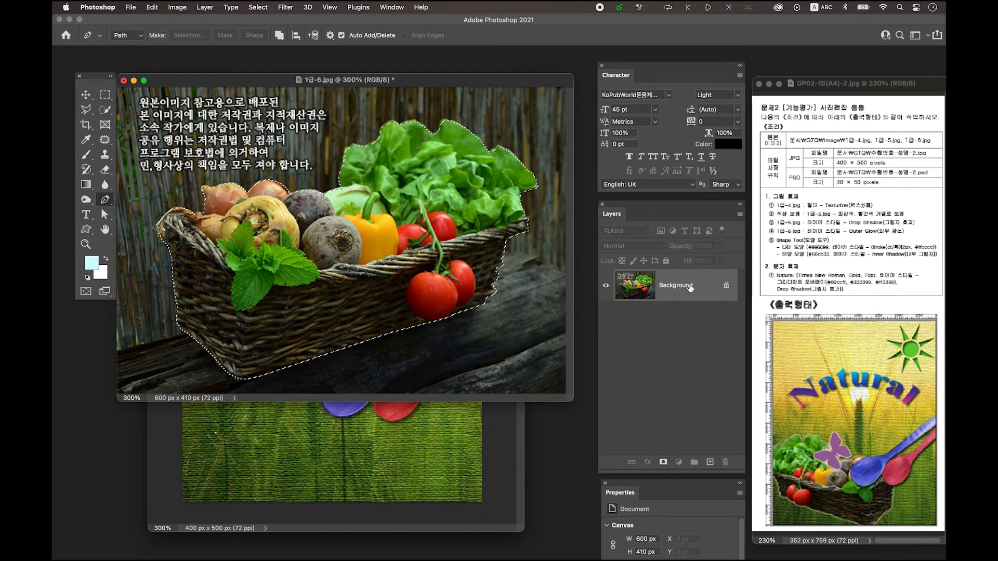
Copy the selected basket to a new layer and move that layer into the 400 × 500 px composition
{"action": "key", "text": "ctrl+j"}
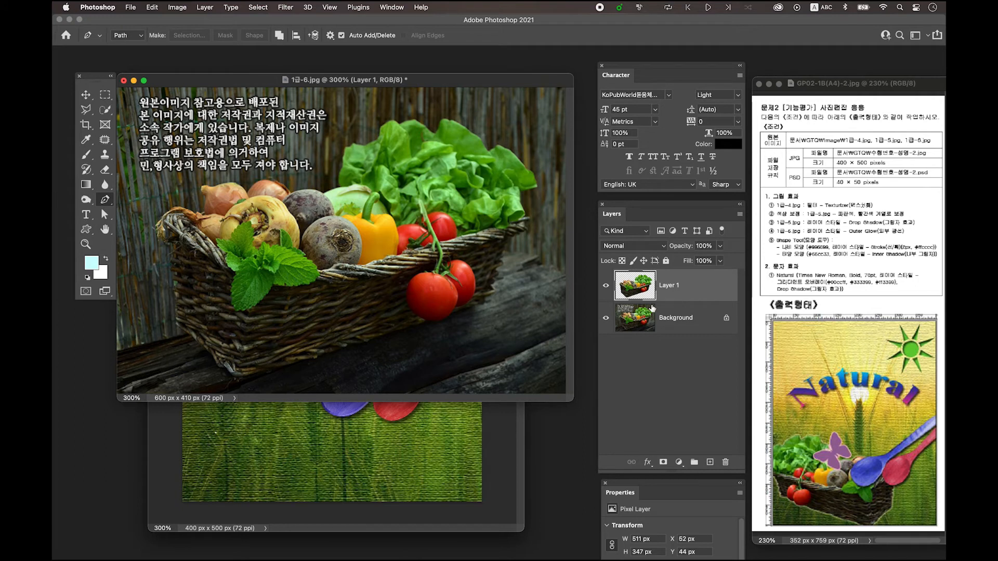
{"action": "left_click", "coordinate": [86, 95]}
{"action": "left_click_drag", "start_coordinate": [250, 82], "coordinate": [314, 144]}
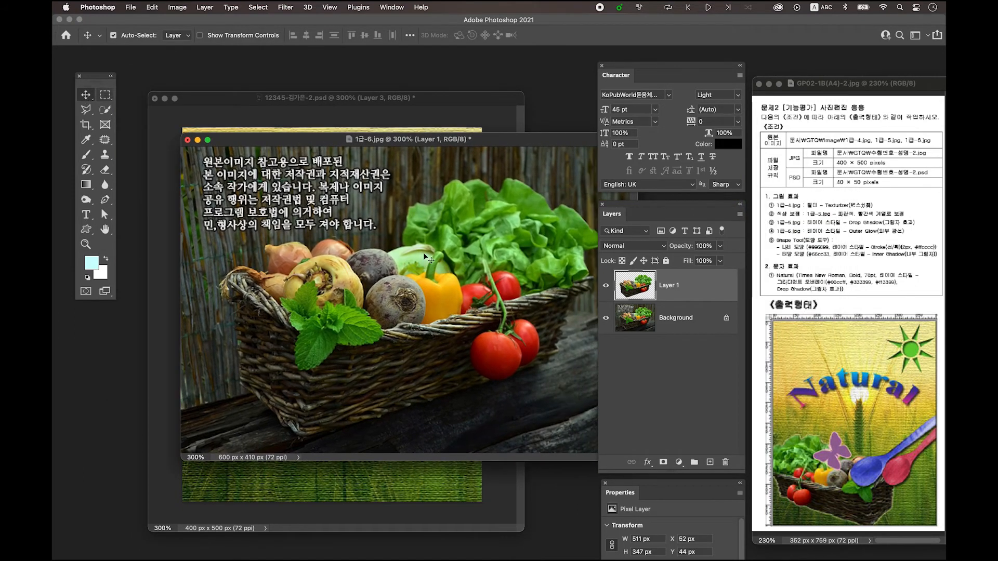
{"action": "left_click_drag", "start_coordinate": [318, 139], "coordinate": [495, 169]}
{"action": "left_click_drag", "start_coordinate": [523, 343], "coordinate": [268, 266]}
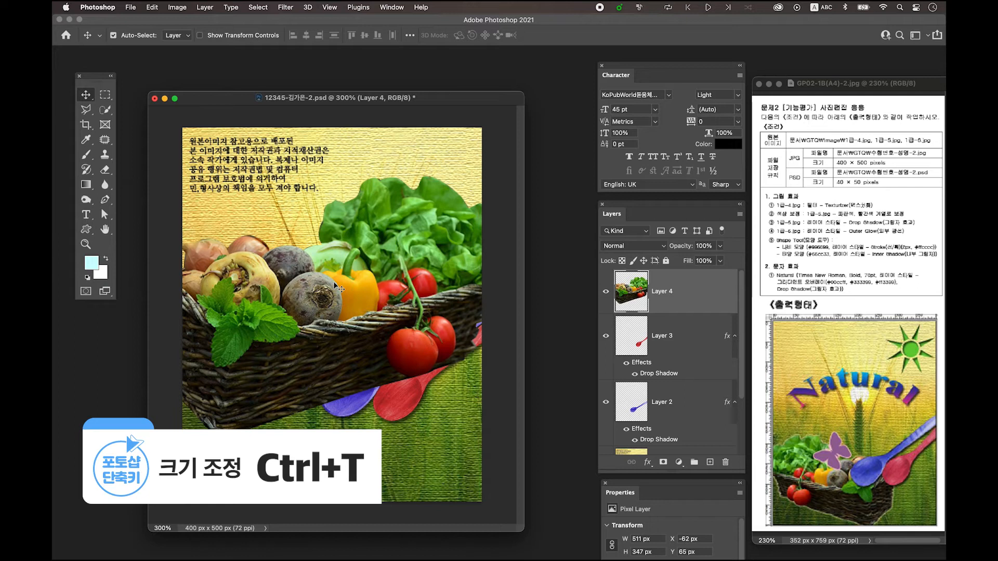
Scale the basket on Layer 4 down to about 63% and flip it horizontally
{"action": "key", "text": "super+t"}
{"action": "key", "text": "super+t"}
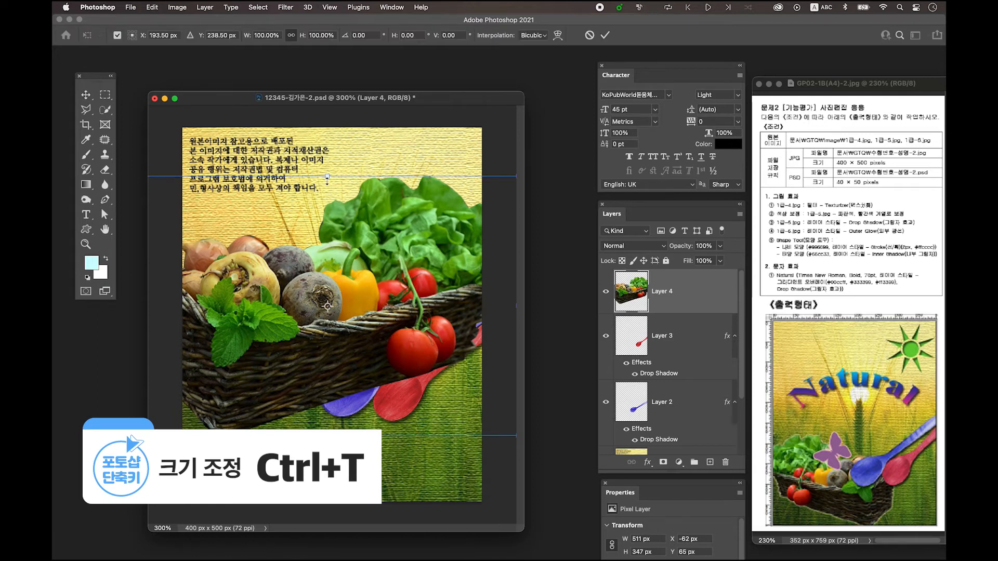
{"action": "left_click_drag", "start_coordinate": [327, 176], "coordinate": [327, 273]}
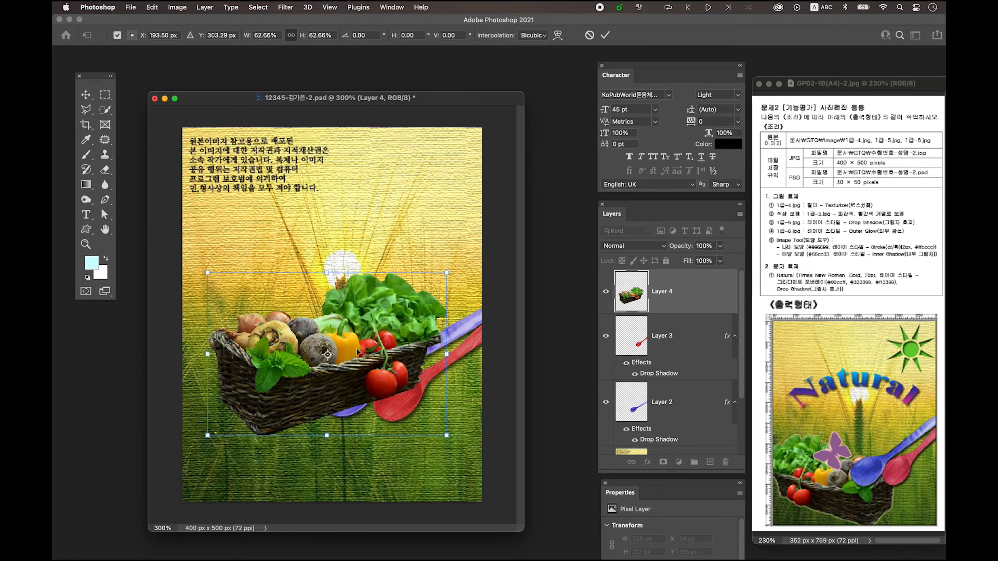
{"action": "left_click_drag", "start_coordinate": [356, 351], "coordinate": [334, 326]}
{"action": "right_click", "coordinate": [333, 312]}
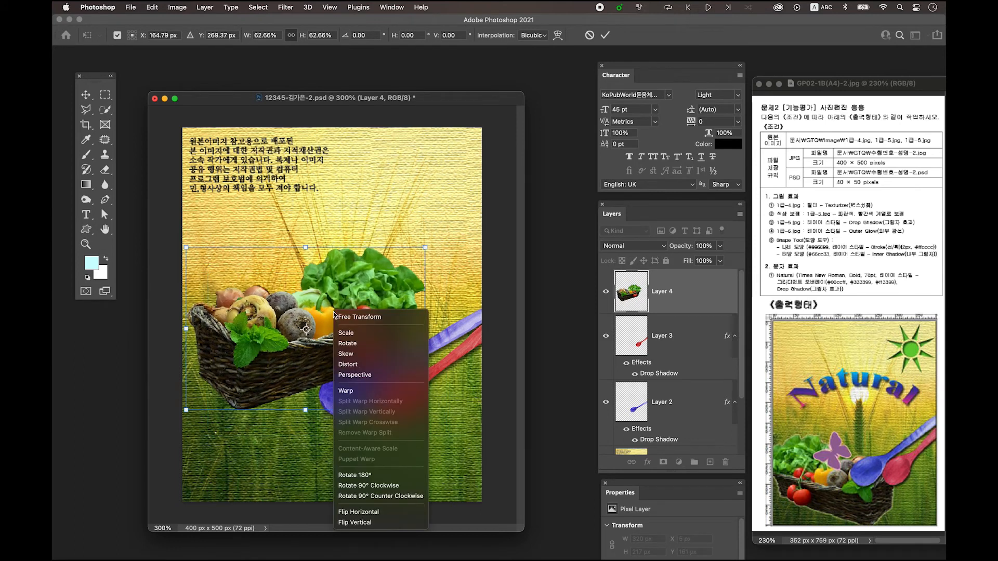
{"action": "left_click", "coordinate": [369, 511]}
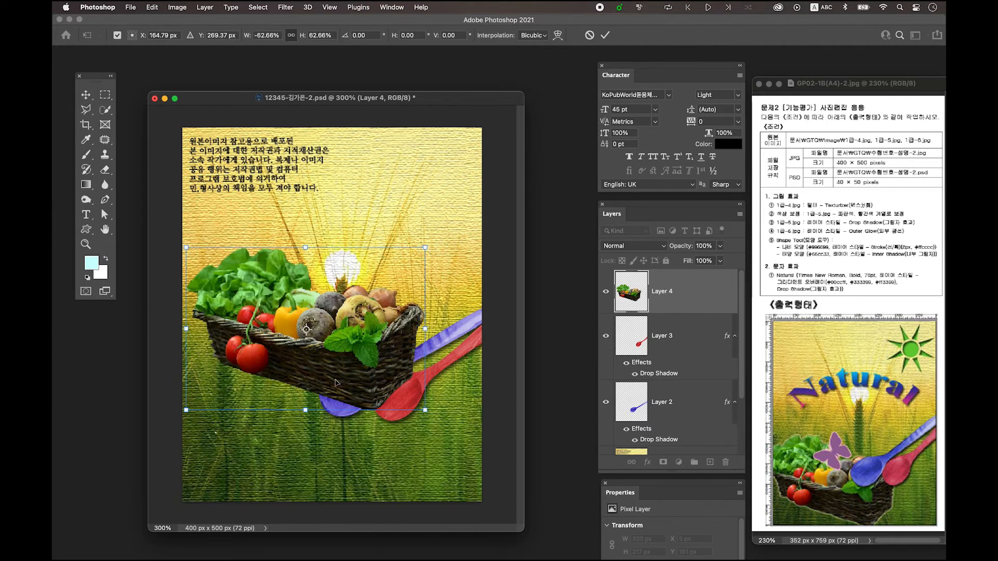
Place the basket in the lower-left corner of the canvas and reduce it to about 299 × 202 px
{"action": "left_click_drag", "start_coordinate": [337, 356], "coordinate": [317, 444]}
{"action": "left_click_drag", "start_coordinate": [404, 497], "coordinate": [386, 494]}
{"action": "left_click_drag", "start_coordinate": [331, 442], "coordinate": [334, 465]}
{"action": "key", "text": "Return"}
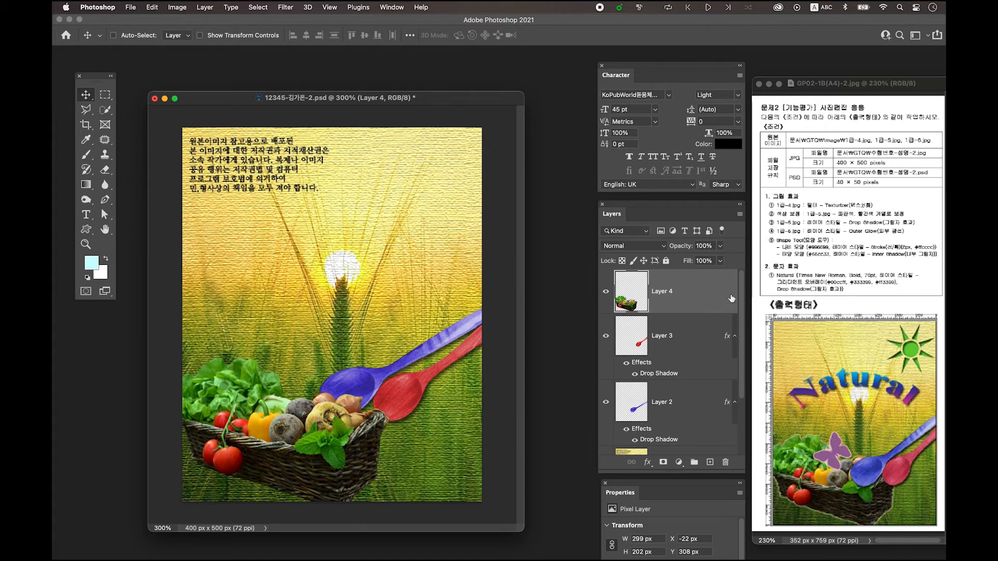
Arrange the basket's Layer 4 beneath both spoon layers and add an Outer Glow layer style to it
{"action": "key", "text": "ctrl+bracketleft"}
{"action": "key", "text": "ctrl+bracketleft"}
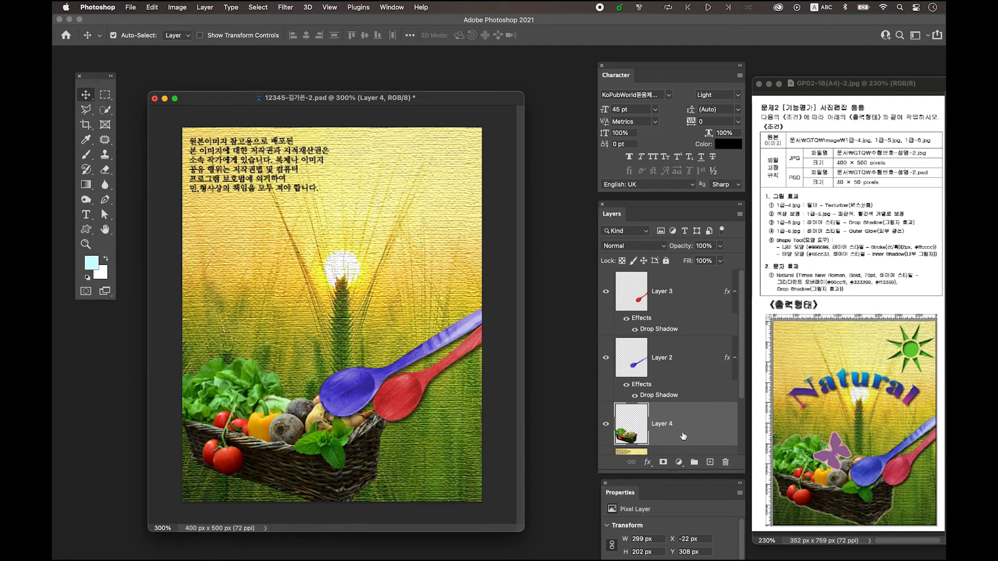
{"action": "double_click", "coordinate": [712, 430]}
{"action": "left_click_drag", "start_coordinate": [468, 208], "coordinate": [451, 83]}
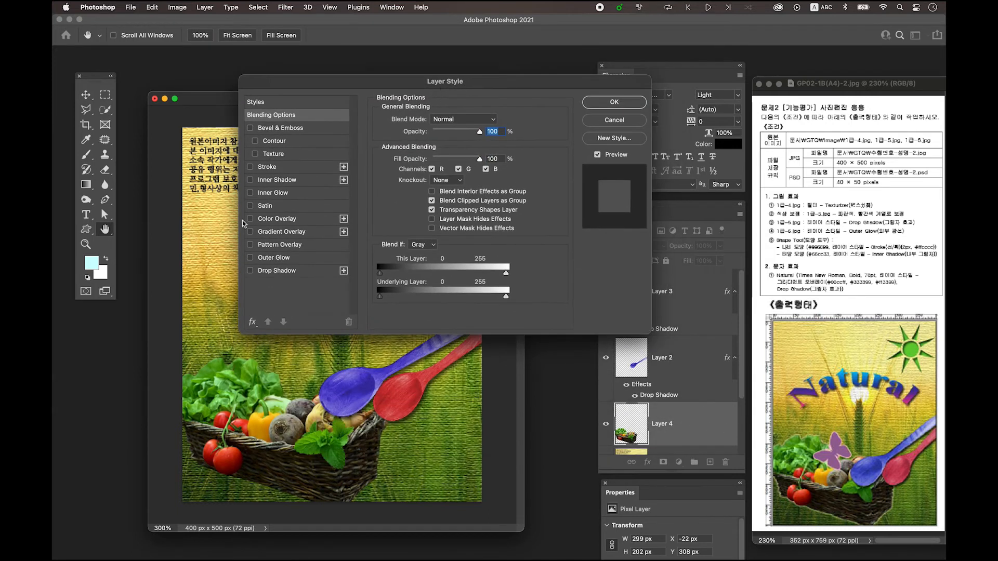
{"action": "left_click", "coordinate": [279, 258]}
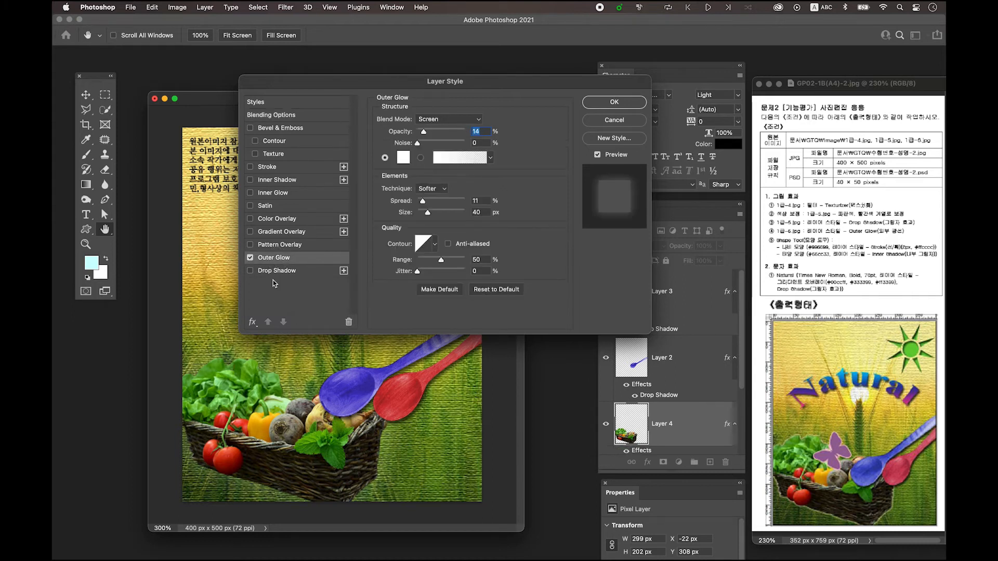
{"action": "left_click", "coordinate": [614, 102]}
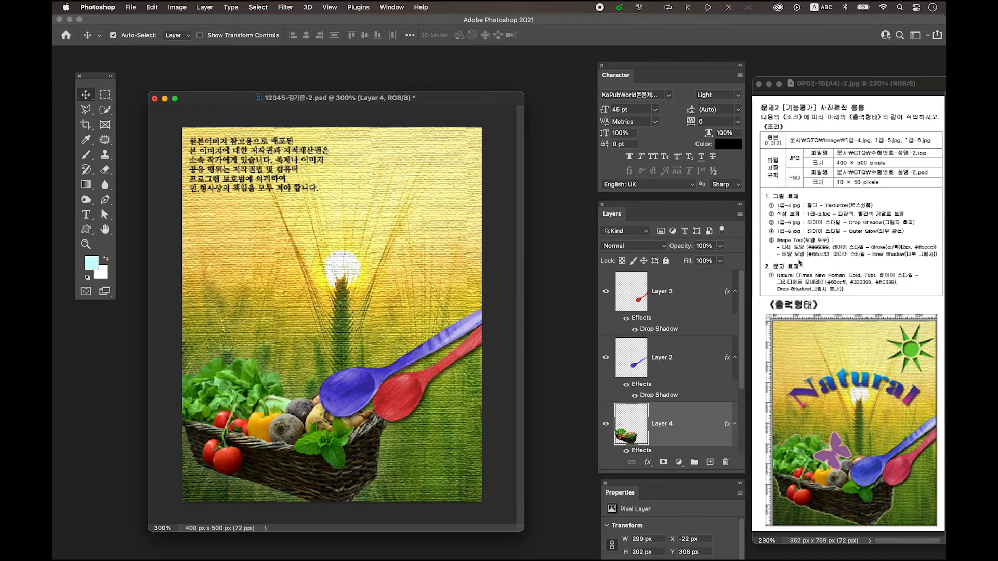
Add a new layer above Layer 3 and choose the butterfly preset for the Custom Shape tool
{"action": "left_click", "coordinate": [691, 281]}
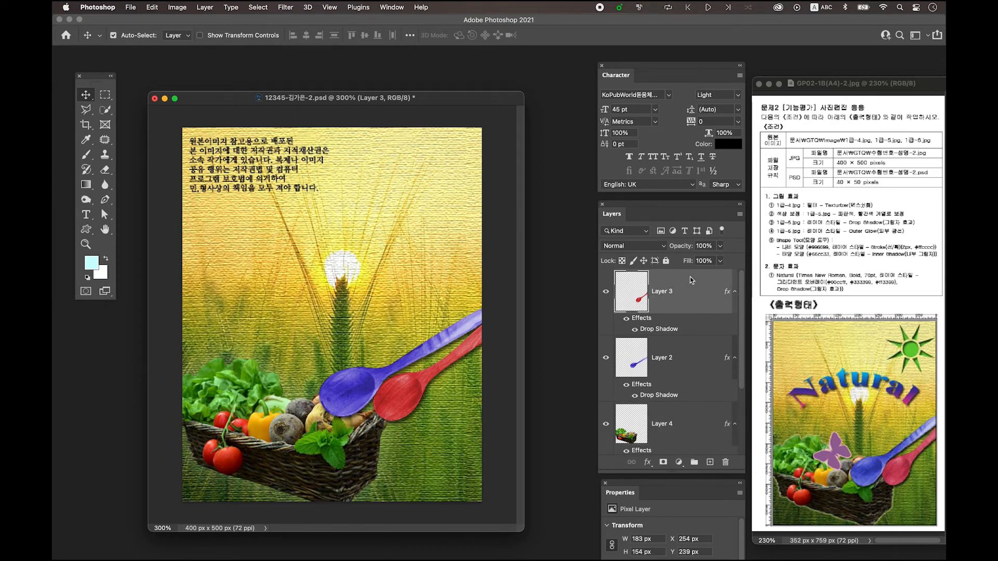
{"action": "left_click", "coordinate": [710, 464]}
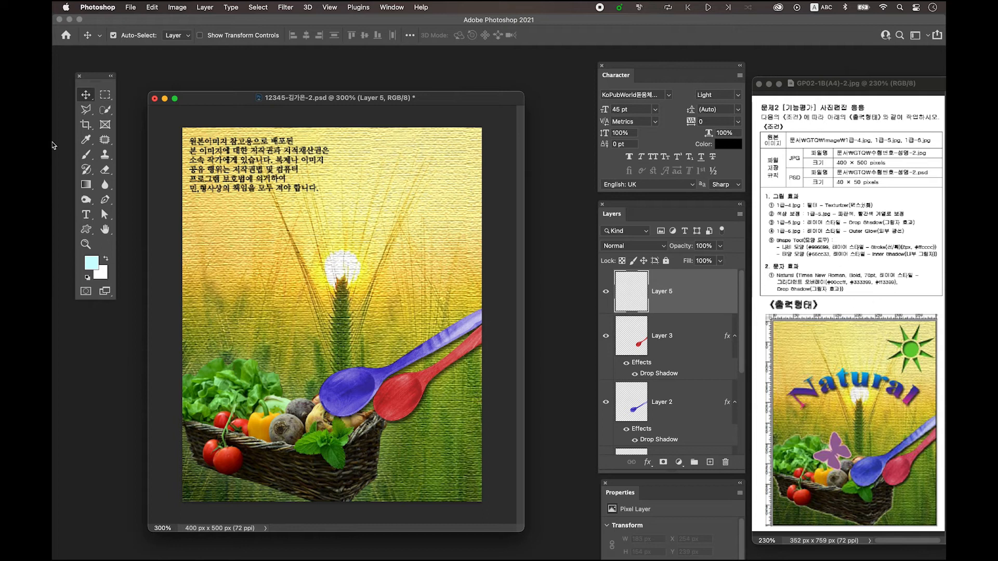
{"action": "left_click", "coordinate": [87, 231]}
{"action": "left_click_drag", "start_coordinate": [87, 233], "coordinate": [150, 286]}
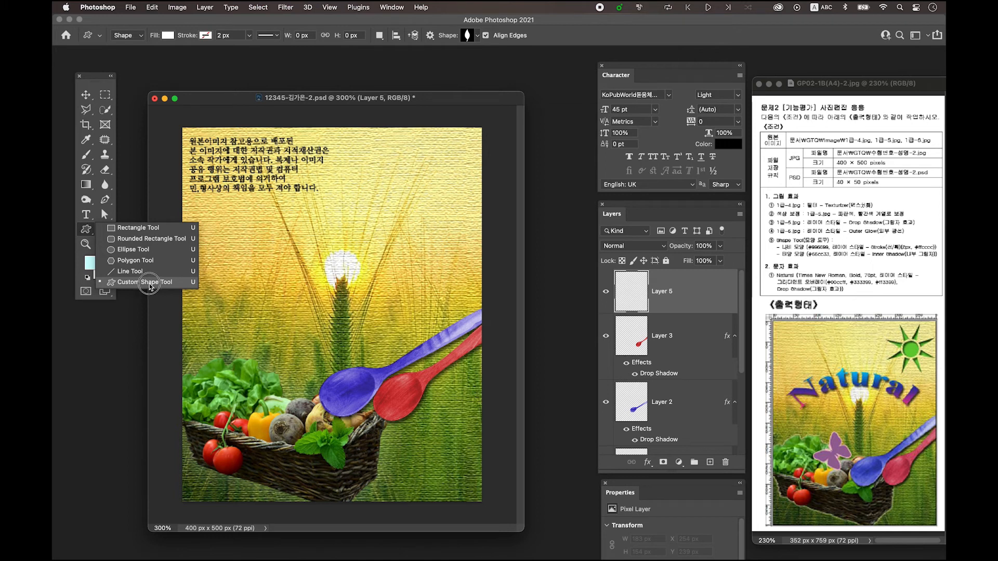
{"action": "left_click_drag", "start_coordinate": [150, 286], "coordinate": [149, 284]}
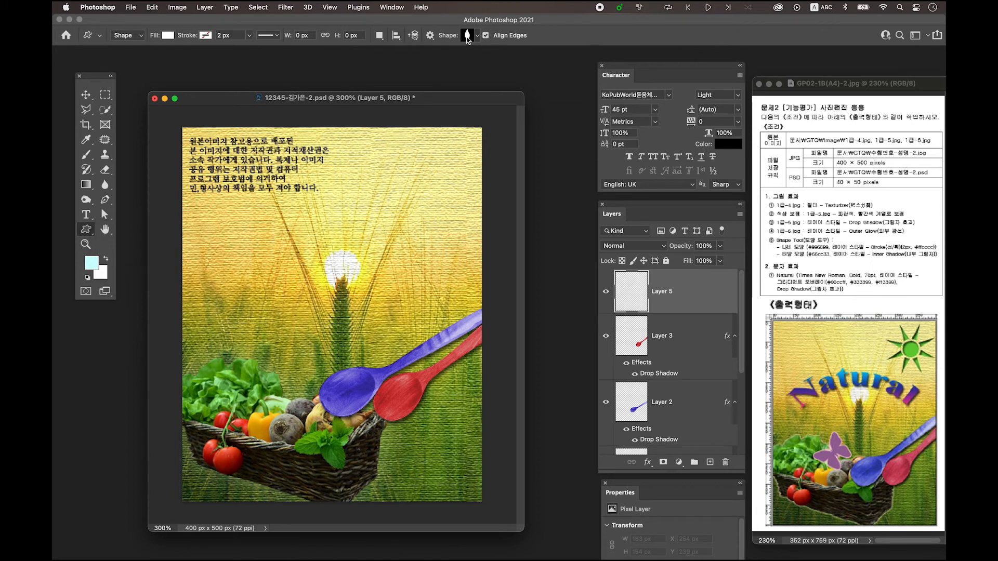
{"action": "left_click", "coordinate": [468, 37]}
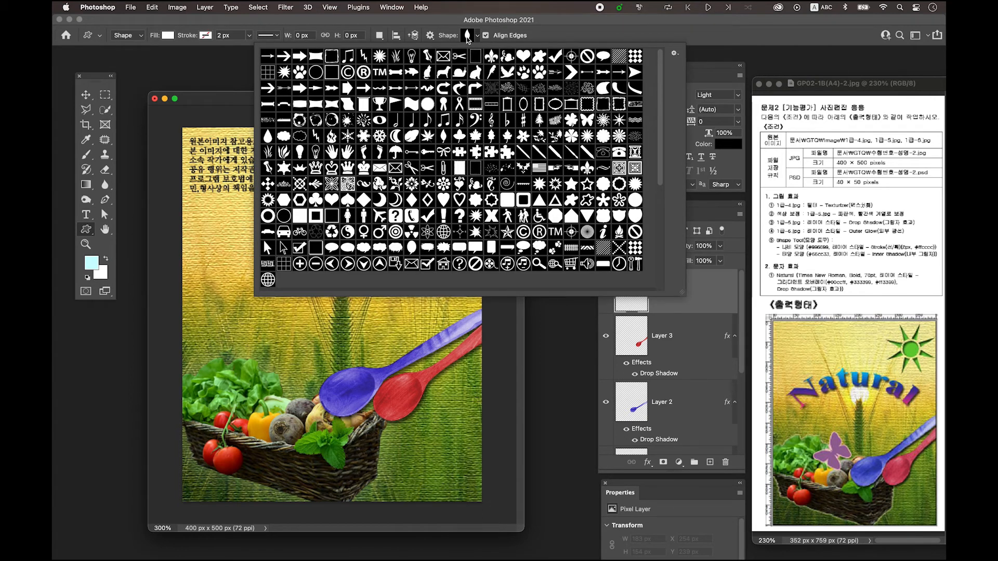
{"action": "left_click", "coordinate": [586, 120]}
{"action": "left_click", "coordinate": [223, 98]}
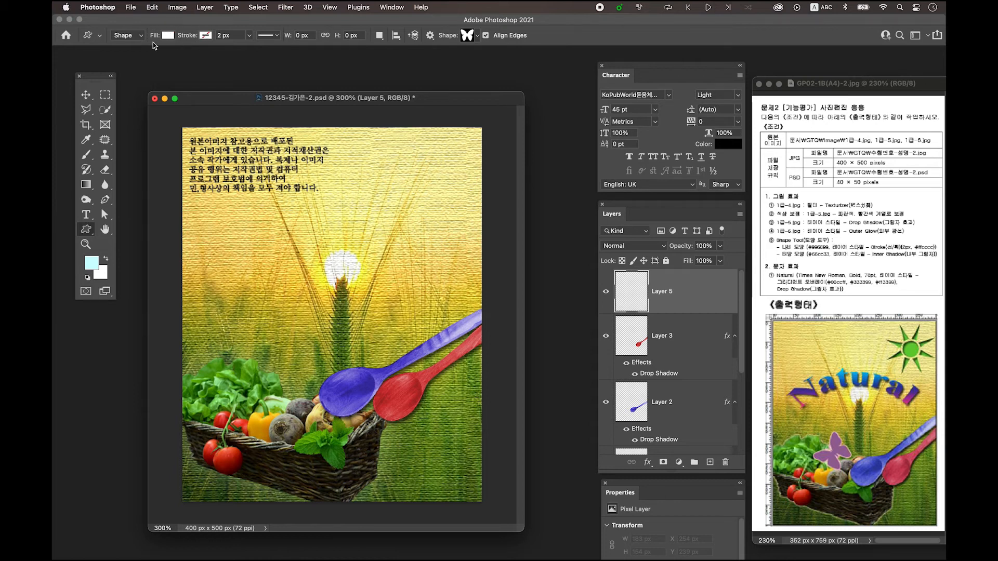
Draw a butterfly with white fill and no stroke, about 67 × 59 px, just above the vegetables
{"action": "left_click", "coordinate": [168, 35]}
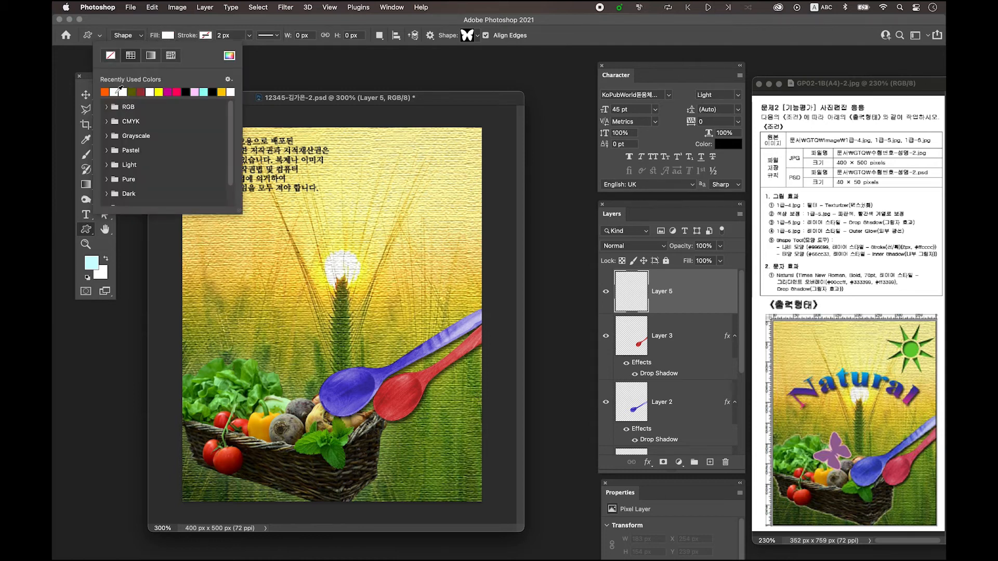
{"action": "left_click", "coordinate": [173, 25]}
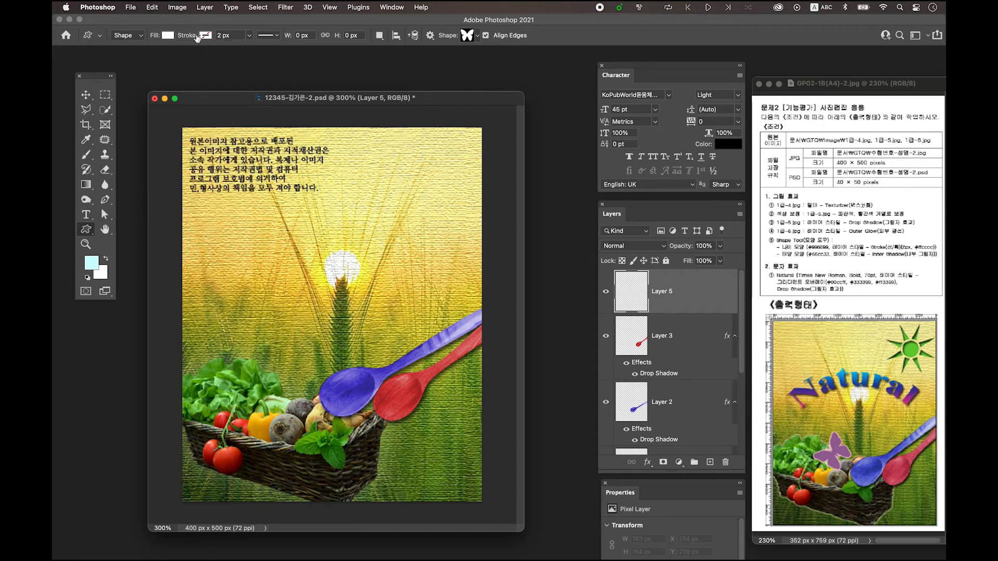
{"action": "left_click", "coordinate": [206, 36]}
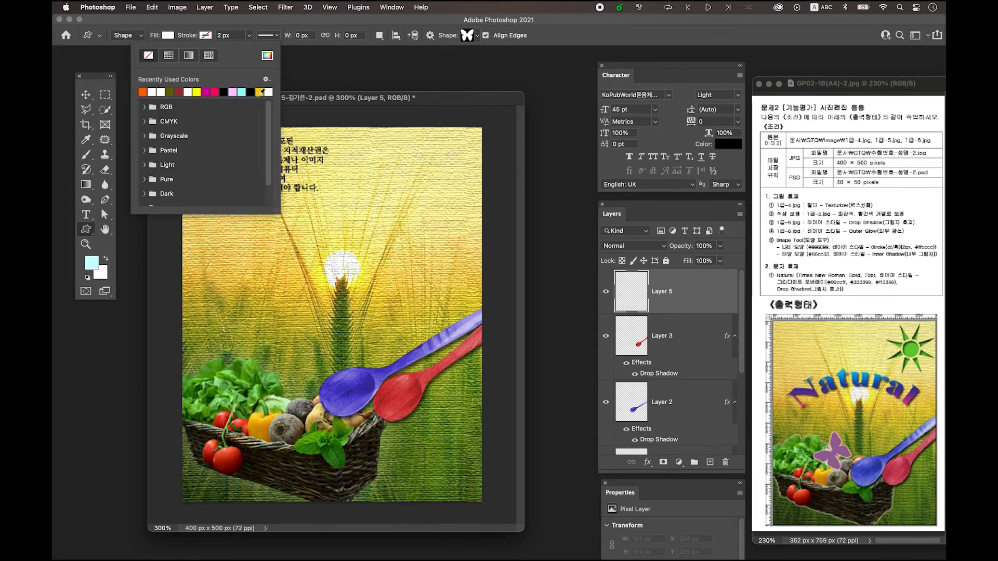
{"action": "left_click", "coordinate": [298, 99]}
{"action": "left_click_drag", "start_coordinate": [268, 337], "coordinate": [322, 383]}
{"action": "left_click_drag", "start_coordinate": [323, 384], "coordinate": [319, 380]}
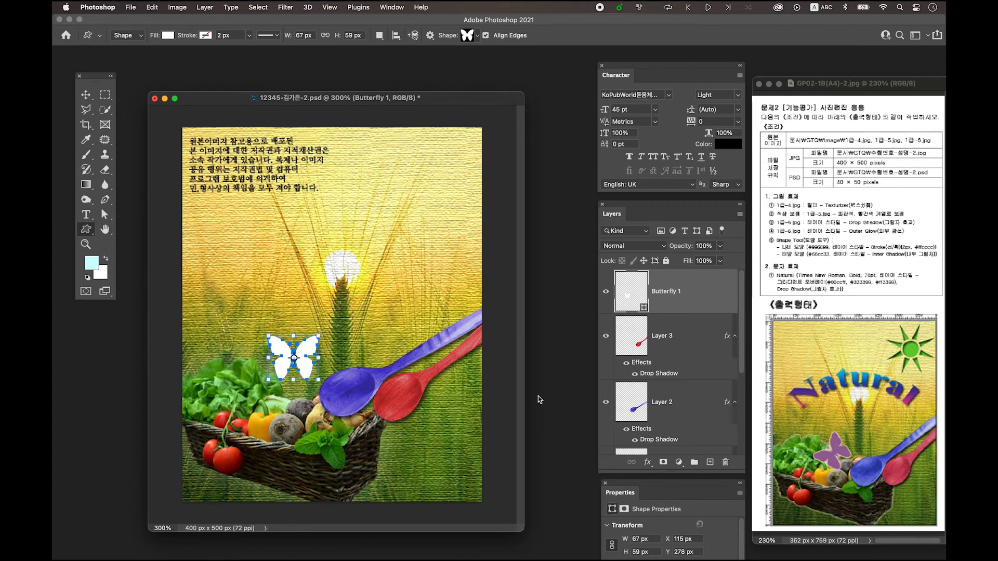
Rotate the butterfly about 40° counterclockwise and move it over the vegetables in the basket
{"action": "left_click", "coordinate": [86, 94]}
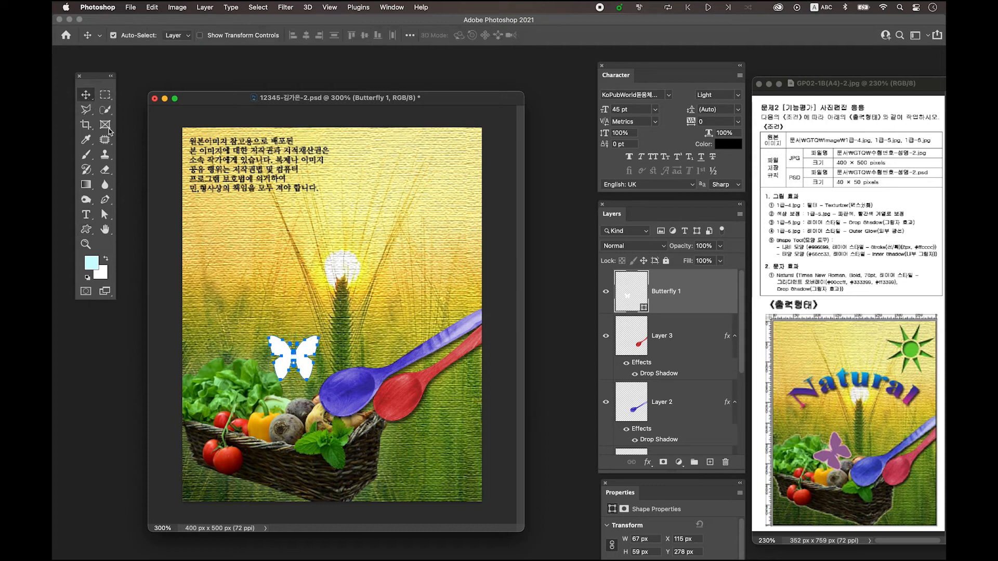
{"action": "key", "text": "super+t"}
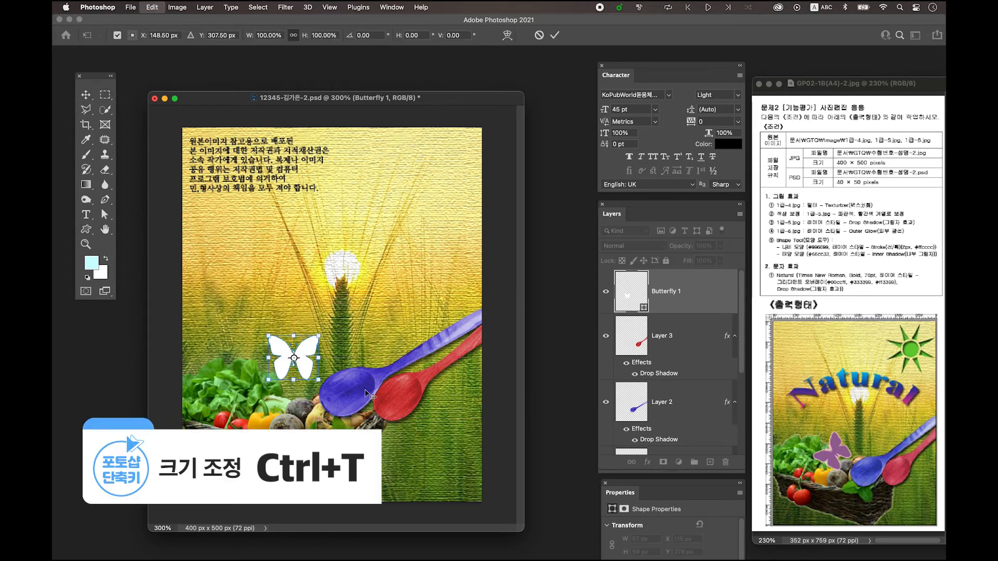
{"action": "left_click_drag", "start_coordinate": [346, 391], "coordinate": [364, 350]}
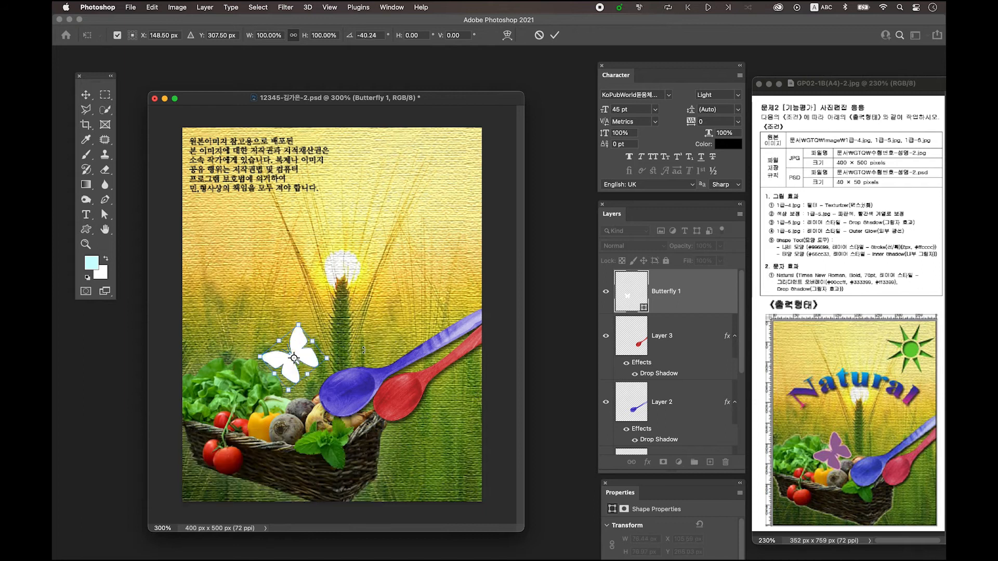
{"action": "left_click_drag", "start_coordinate": [281, 367], "coordinate": [268, 392]}
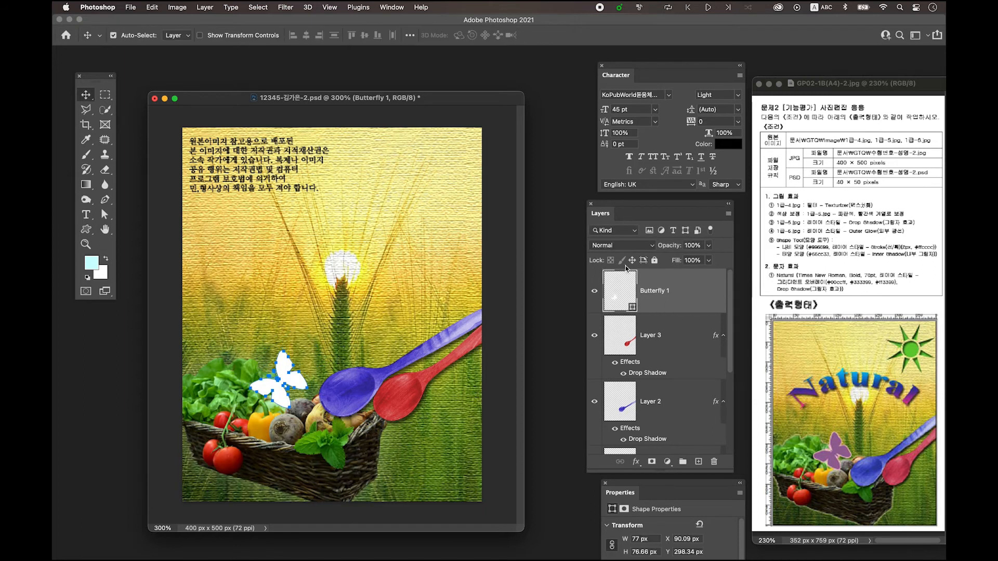
Set the butterfly shape's fill colour to #996699
{"action": "left_click", "coordinate": [622, 297]}
{"action": "double_click", "coordinate": [622, 298]}
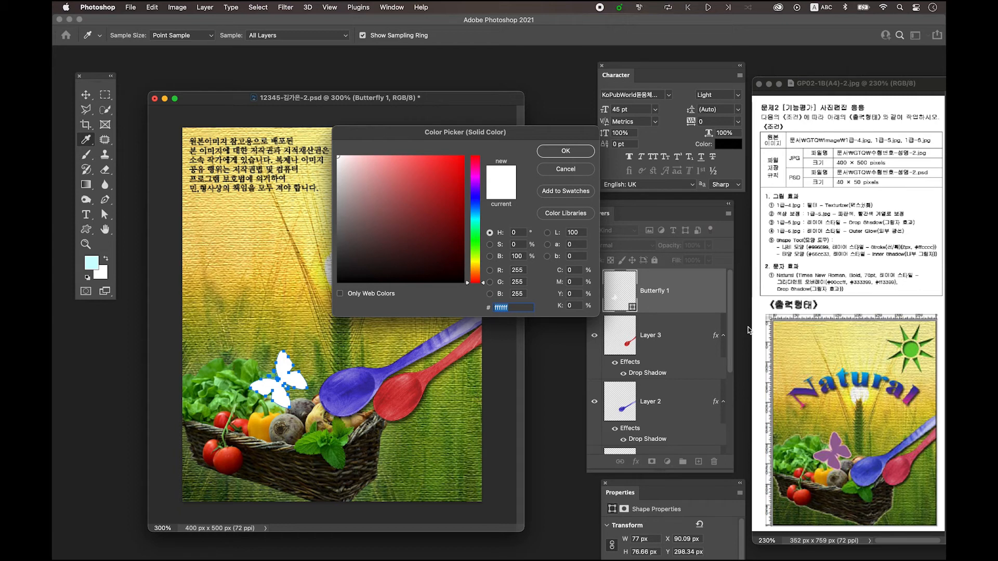
{"action": "type", "text": "99"}
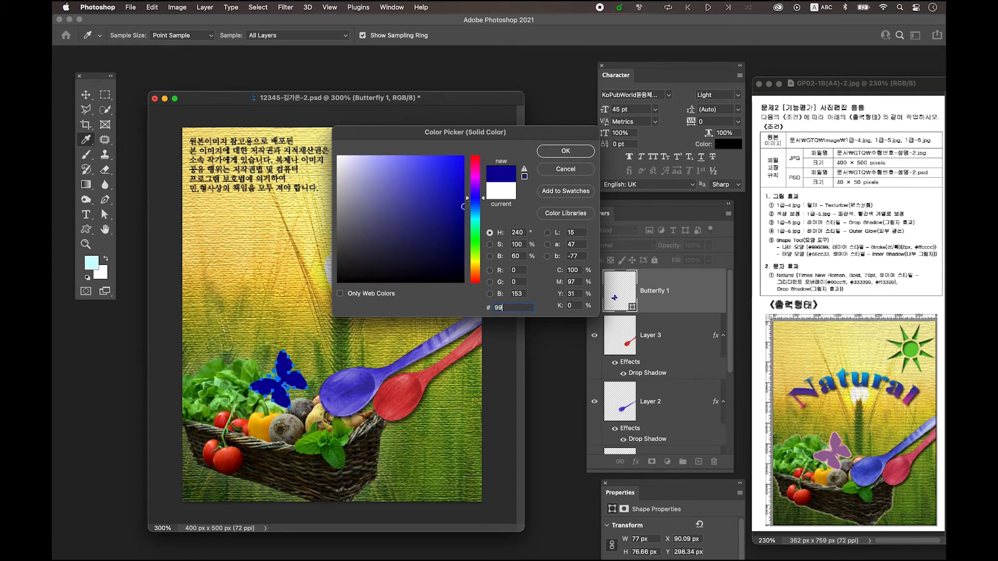
{"action": "type", "text": "6699"}
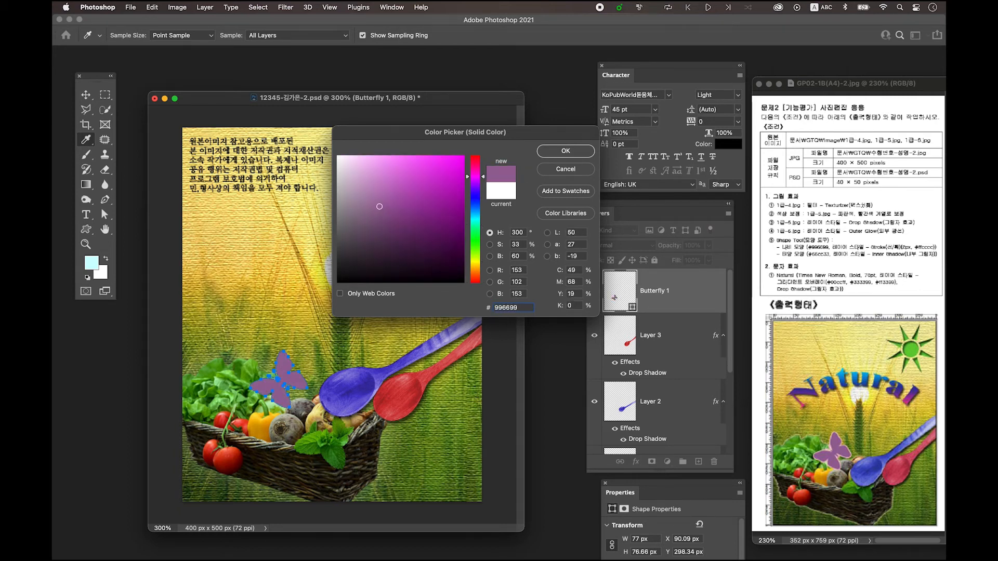
{"action": "left_click", "coordinate": [568, 152]}
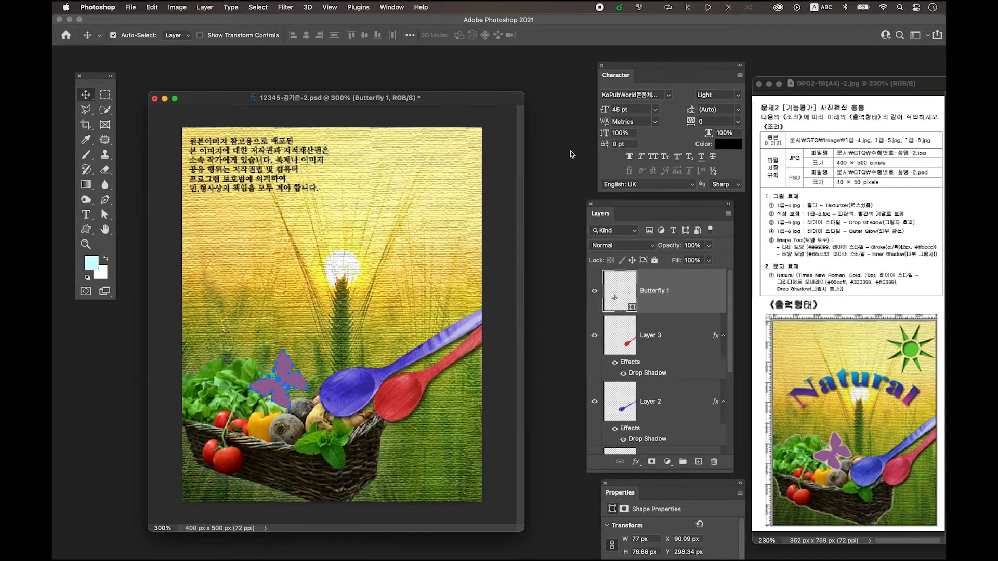
Add a 2 px outside Stroke layer style in solid colour #ffcccc to the butterfly layer
{"action": "double_click", "coordinate": [698, 293]}
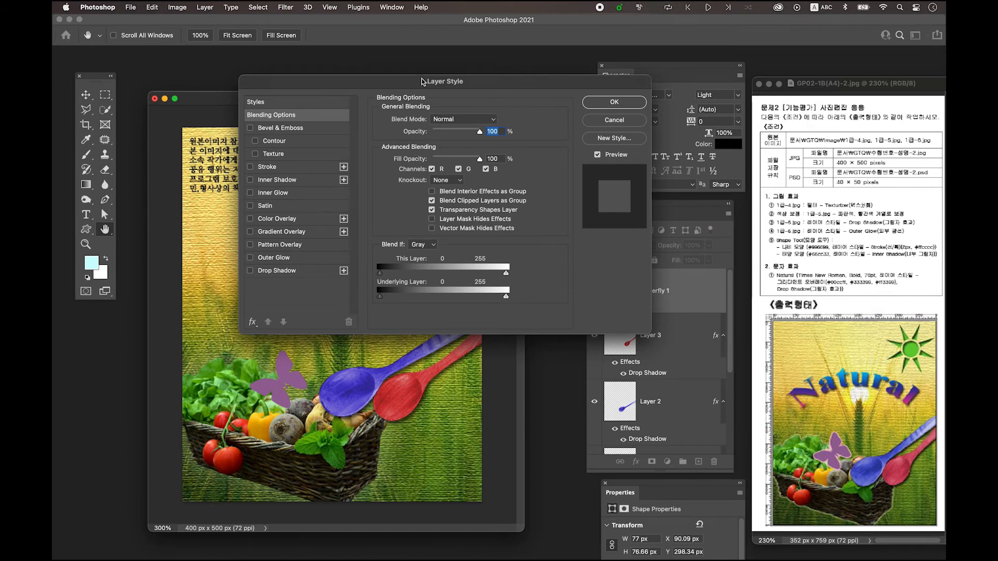
{"action": "left_click", "coordinate": [267, 167]}
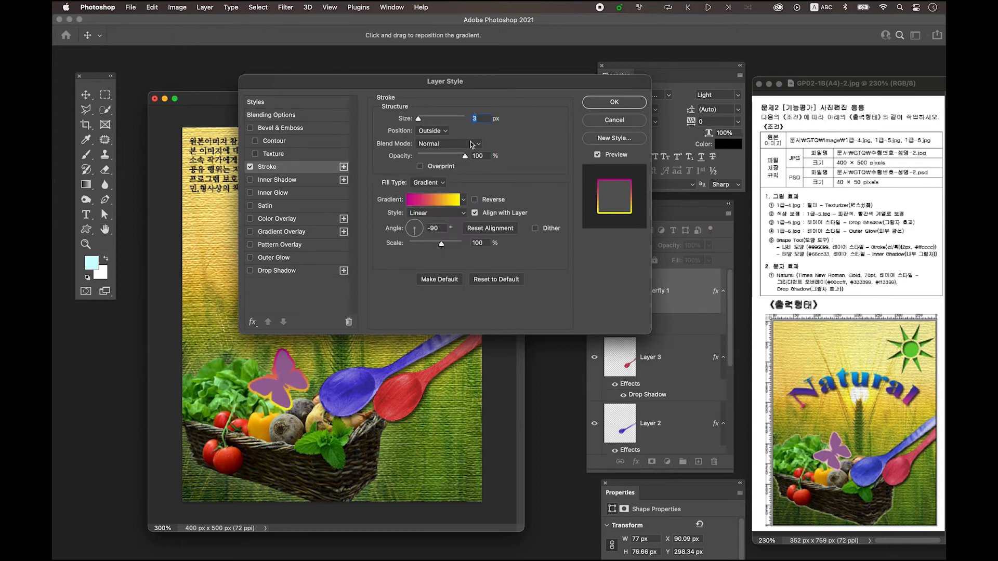
{"action": "type", "text": "2"}
{"action": "left_click", "coordinate": [423, 185]}
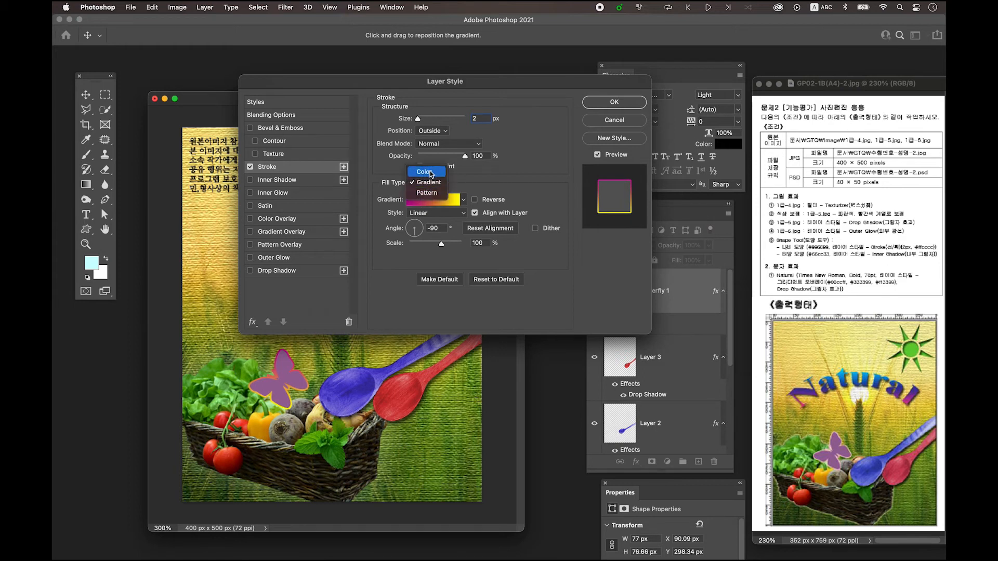
{"action": "left_click", "coordinate": [431, 173]}
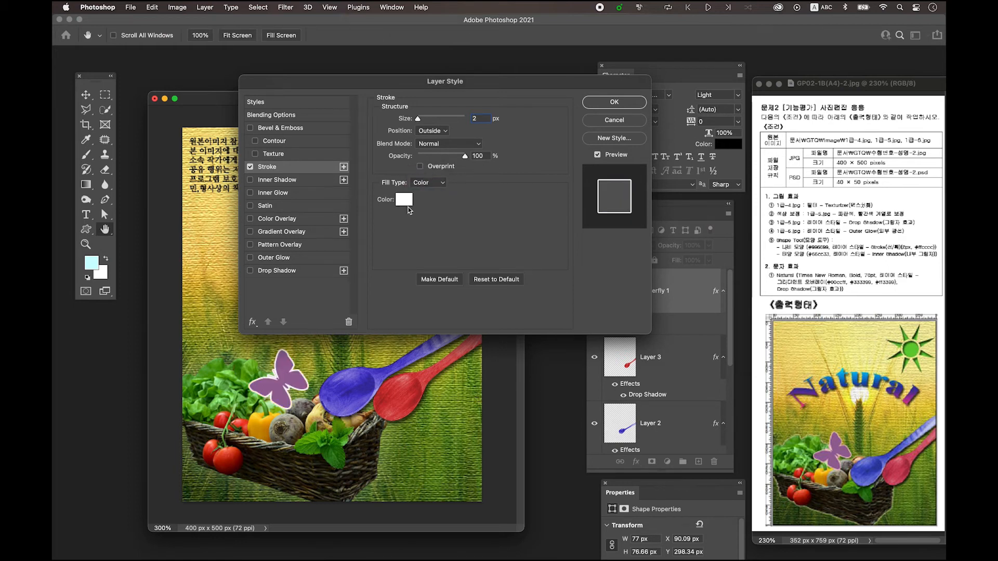
{"action": "left_click", "coordinate": [404, 200]}
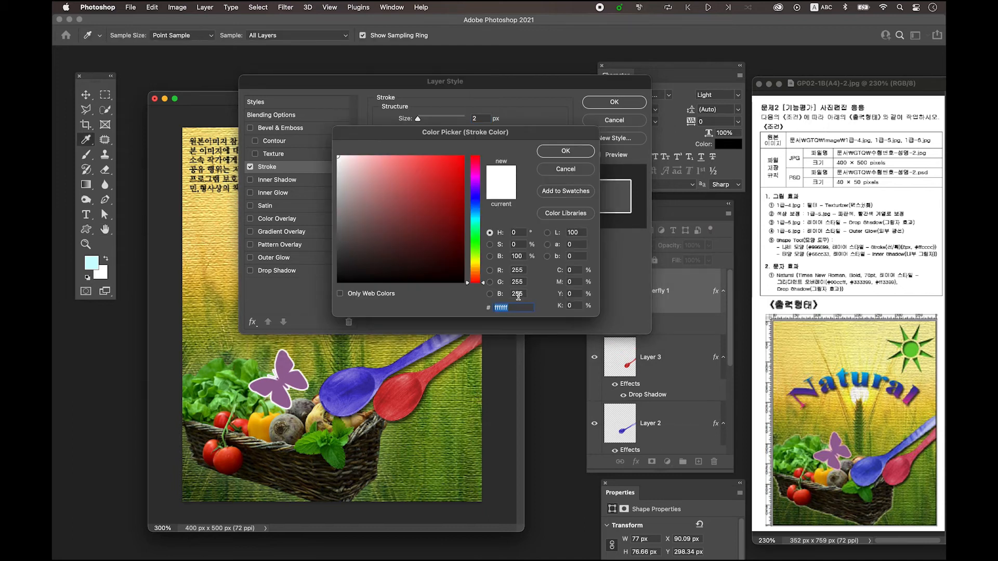
{"action": "type", "text": "ff"}
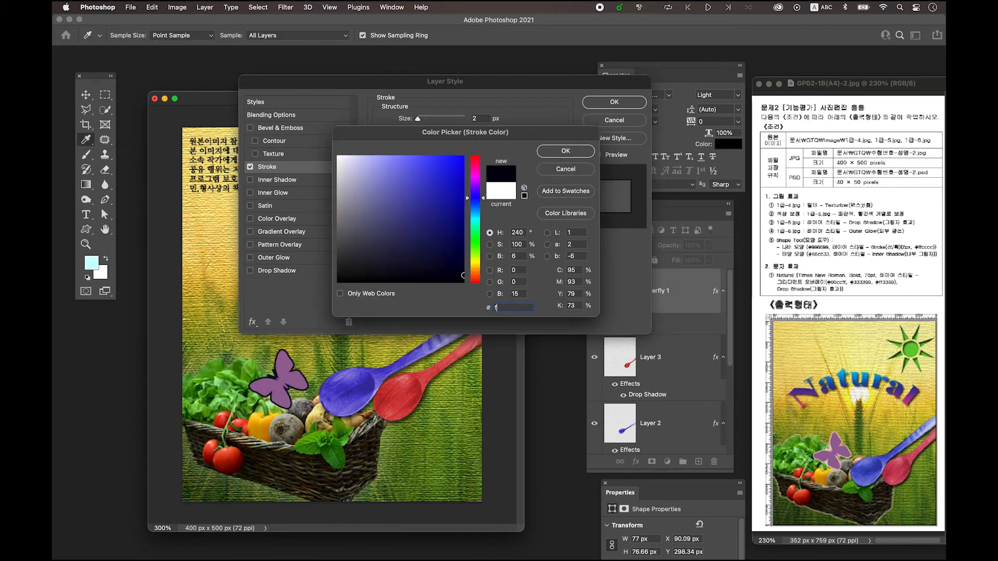
{"action": "type", "text": "cccc"}
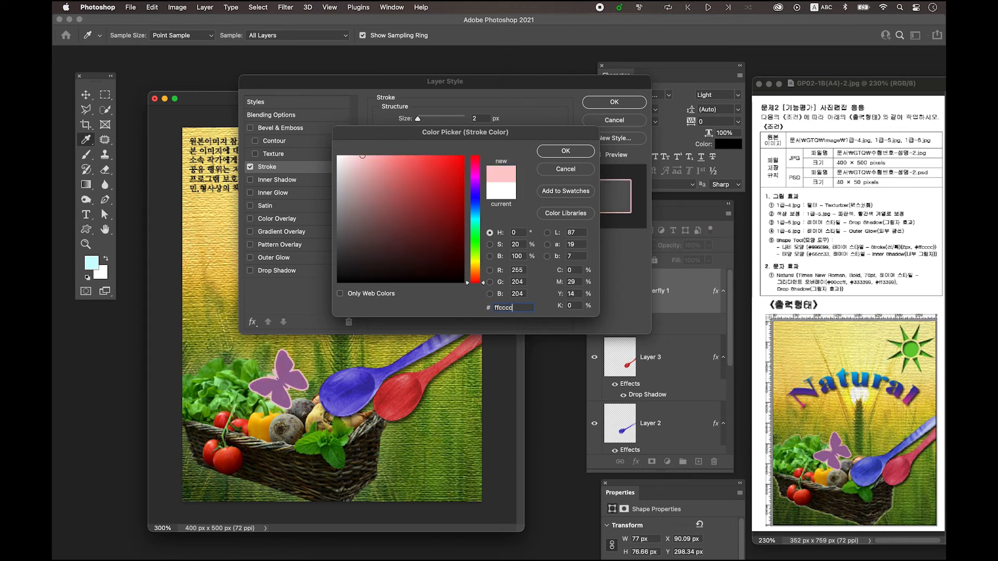
{"action": "left_click", "coordinate": [566, 150]}
{"action": "left_click", "coordinate": [614, 103]}
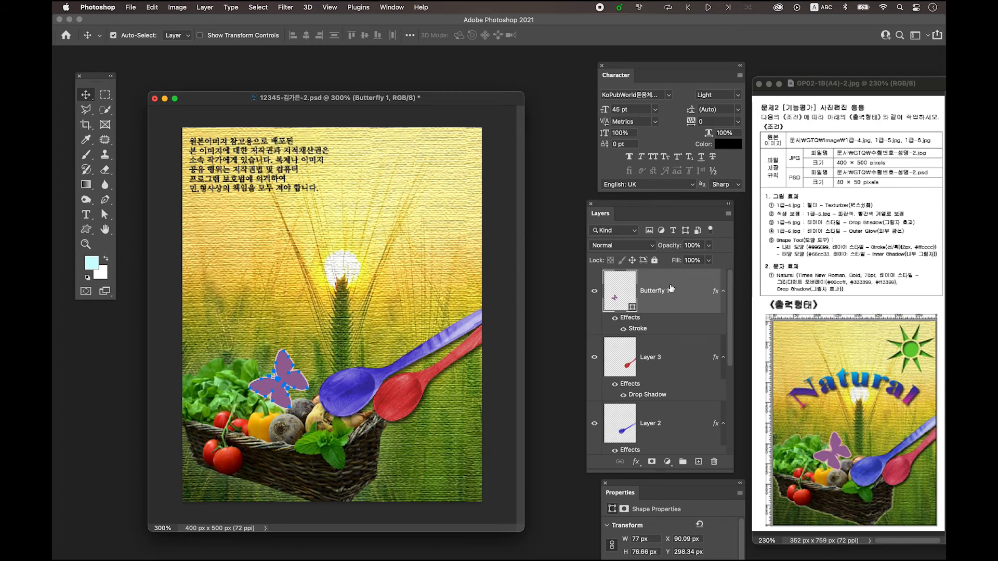
Add a new layer above the butterfly and choose the eight-rayed sun preset for the Custom Shape tool
{"action": "left_click", "coordinate": [699, 463]}
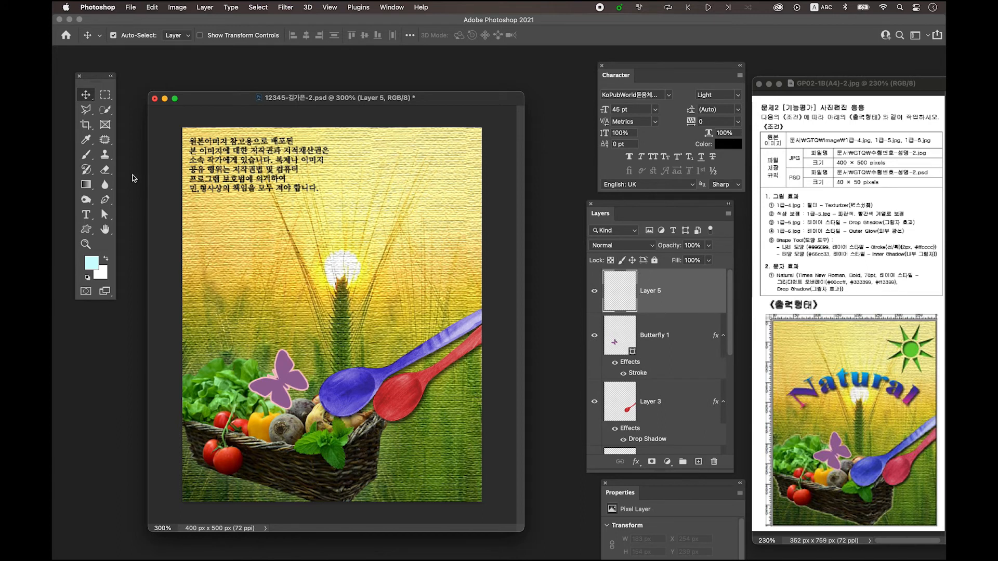
{"action": "left_click", "coordinate": [86, 231]}
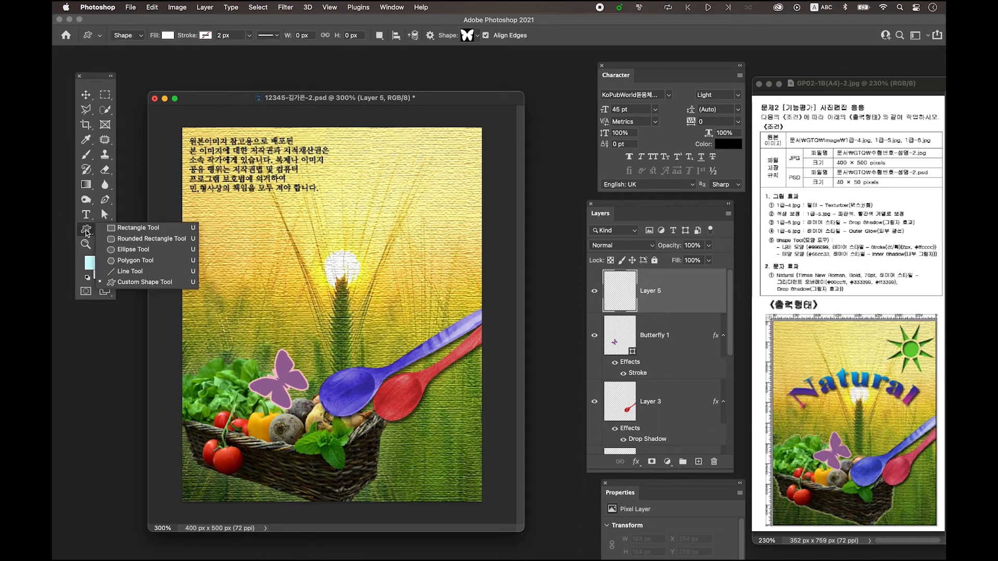
{"action": "left_click", "coordinate": [86, 234]}
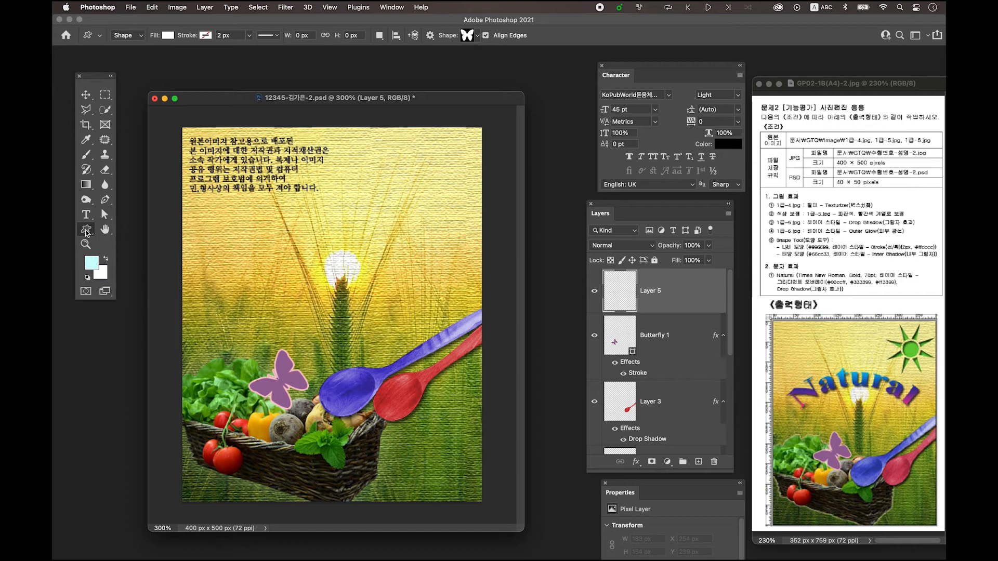
{"action": "left_click", "coordinate": [467, 38]}
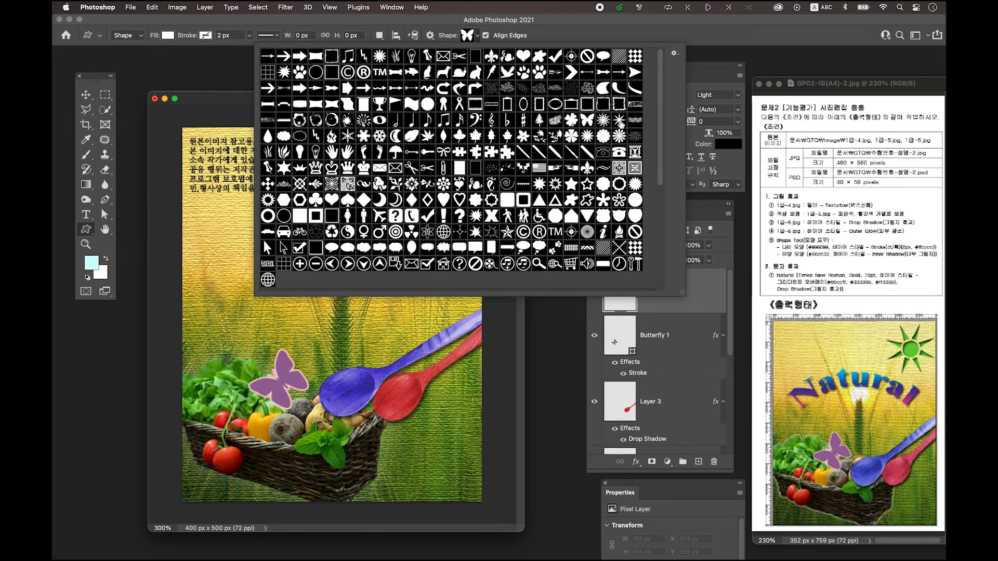
{"action": "left_click", "coordinate": [619, 121]}
{"action": "left_click", "coordinate": [227, 100]}
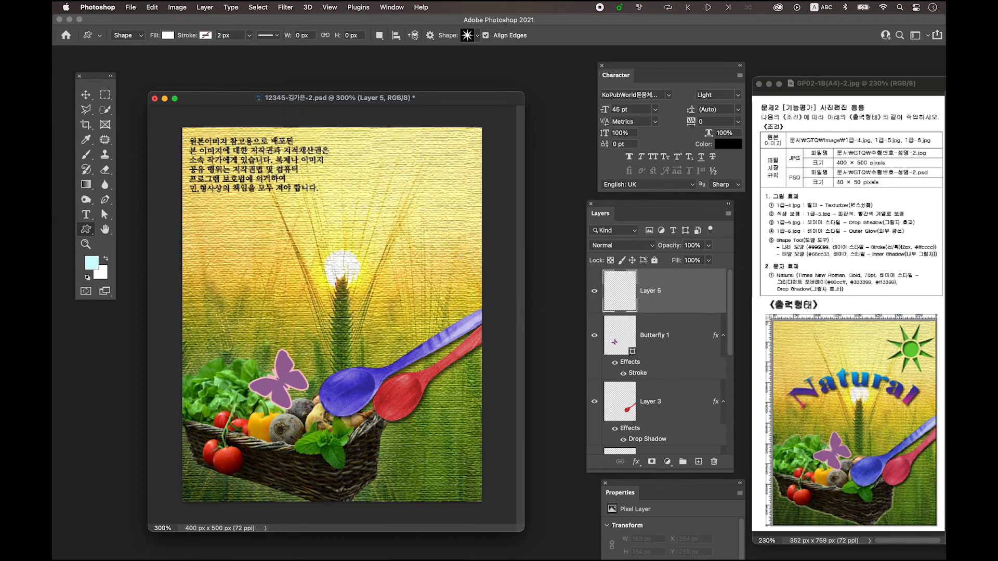
Draw a sun about 110 × 110 px in the picture's upper-right corner and move it to about X 283 px, Y 9 px
{"action": "left_click_drag", "start_coordinate": [397, 142], "coordinate": [482, 229]}
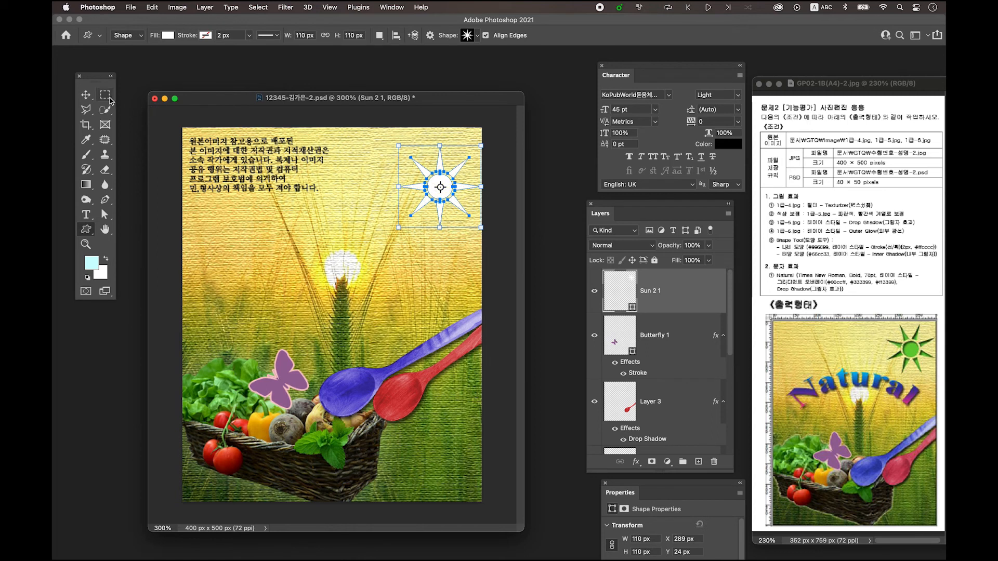
{"action": "left_click", "coordinate": [84, 95]}
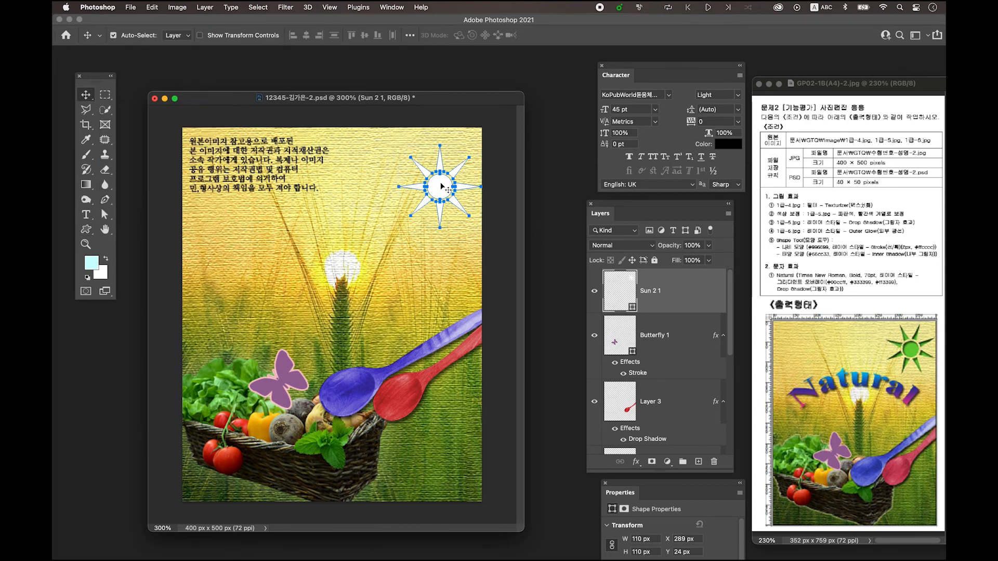
{"action": "left_click_drag", "start_coordinate": [442, 184], "coordinate": [438, 173]}
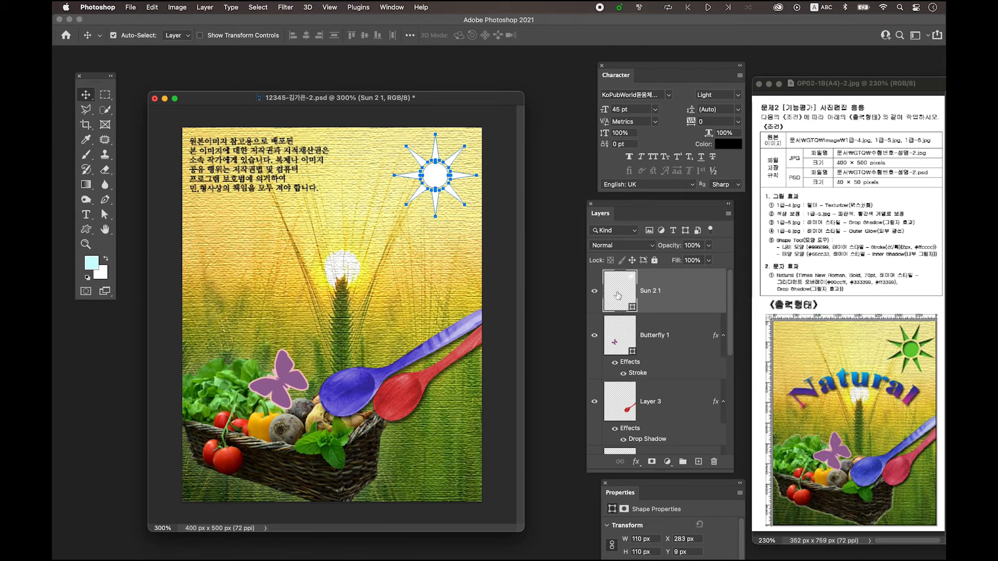
Set the sun shape's fill colour to #66cc33 and add an Inner Shadow layer style to it
{"action": "double_click", "coordinate": [619, 295]}
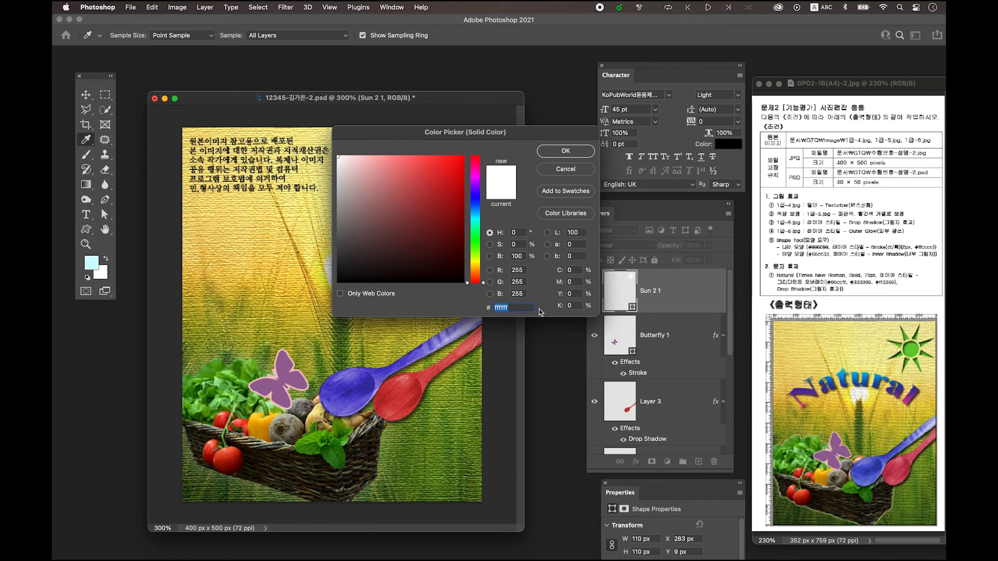
{"action": "type", "text": "66cc33"}
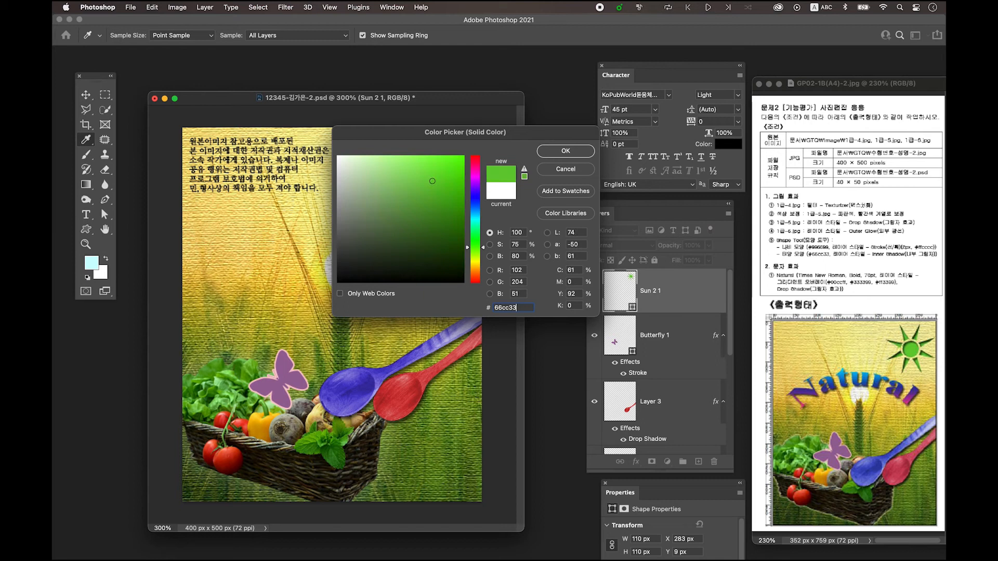
{"action": "left_click", "coordinate": [565, 152]}
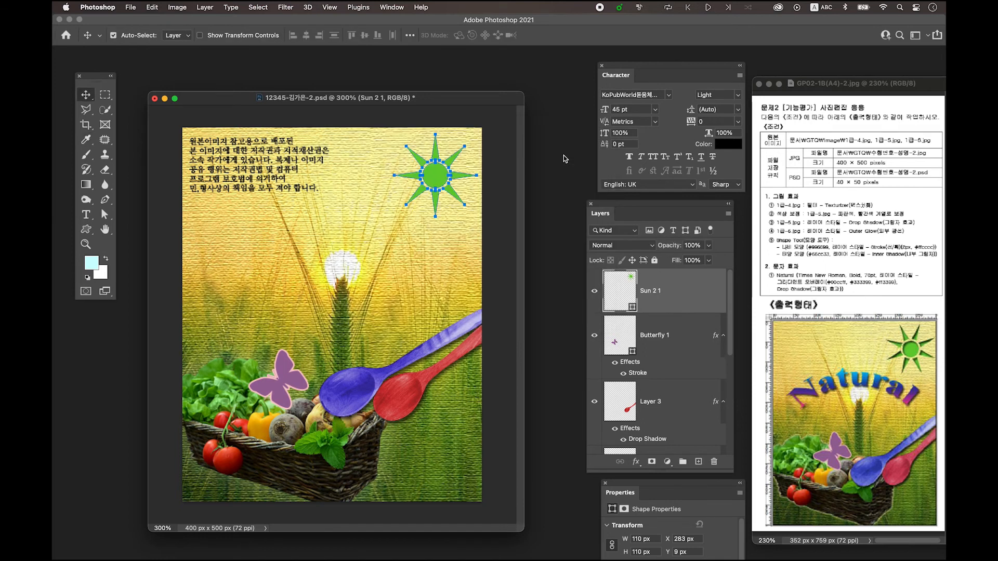
{"action": "double_click", "coordinate": [698, 293]}
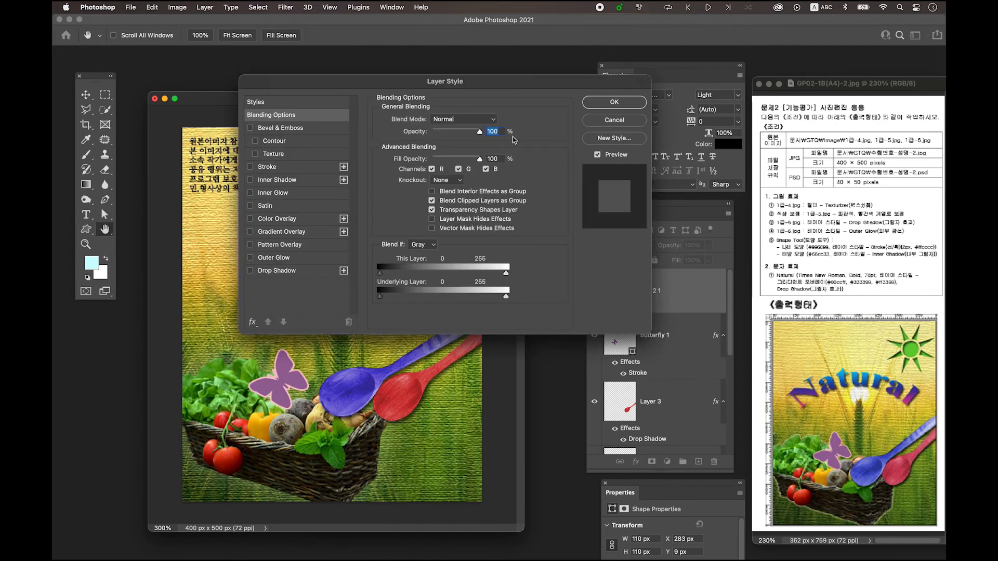
{"action": "left_click_drag", "start_coordinate": [488, 85], "coordinate": [471, 82]}
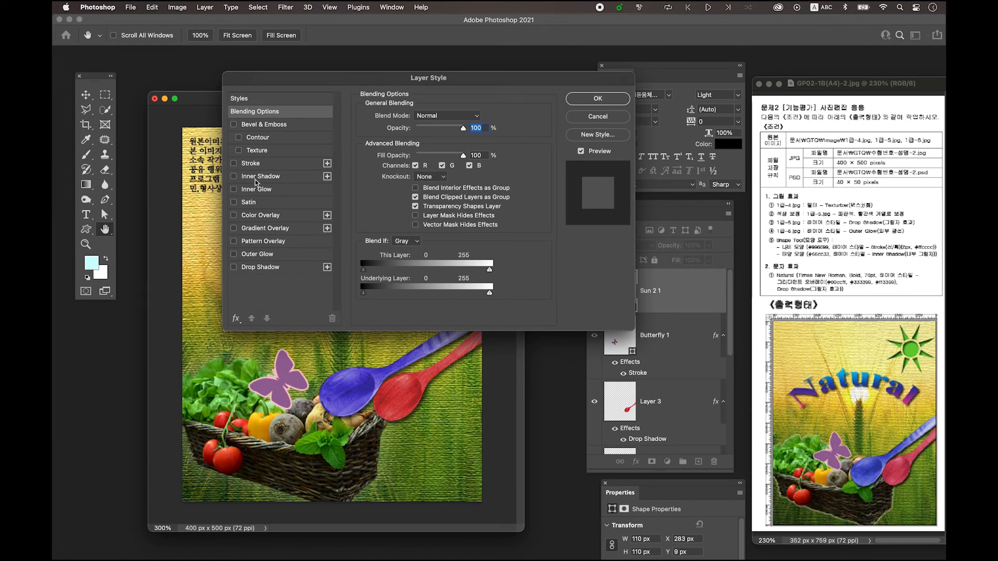
{"action": "left_click", "coordinate": [276, 179]}
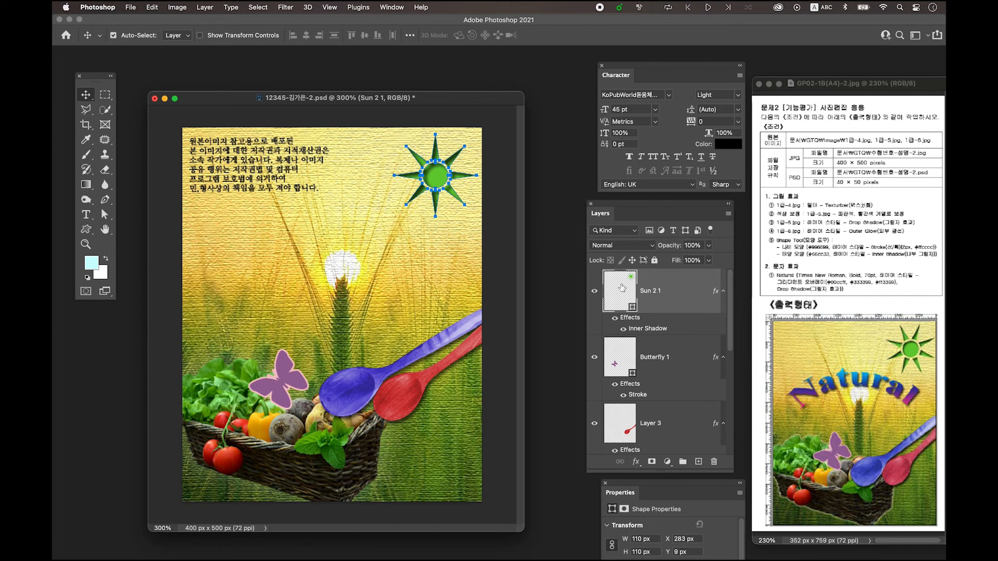
Add a new layer above the sun and enter the text "Natual" just above the bright sunlight in the picture
{"action": "left_click", "coordinate": [699, 462]}
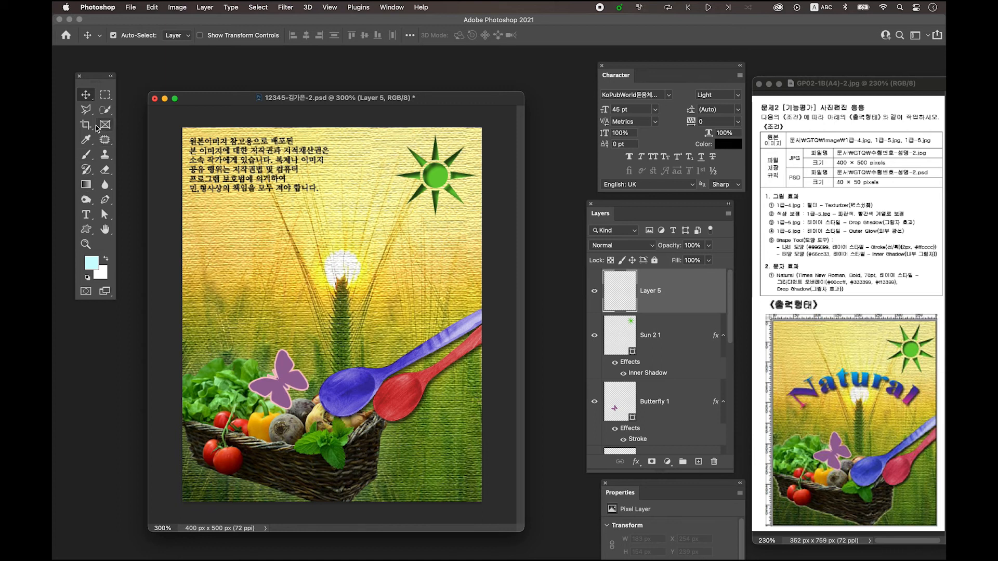
{"action": "left_click", "coordinate": [86, 214]}
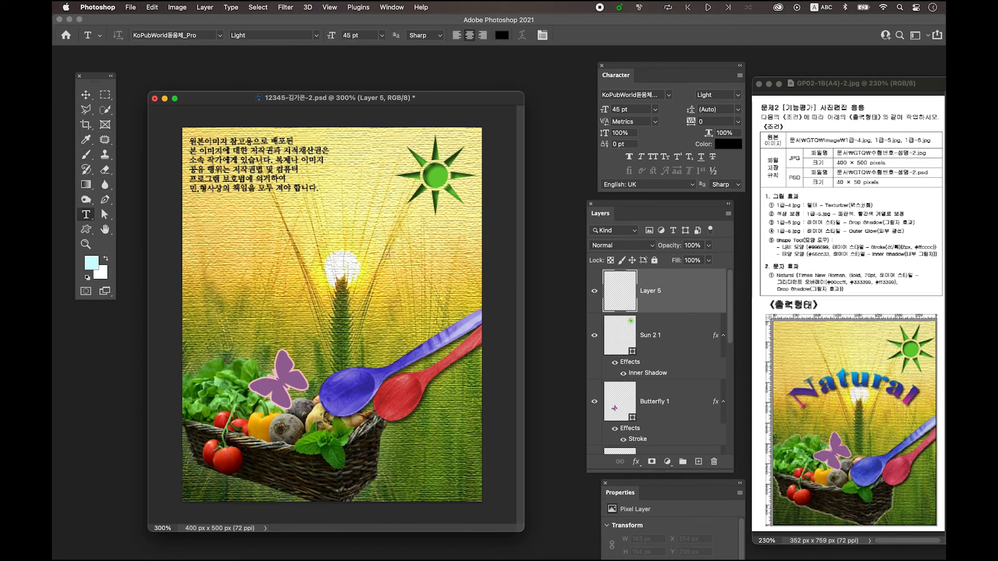
{"action": "left_click", "coordinate": [318, 260]}
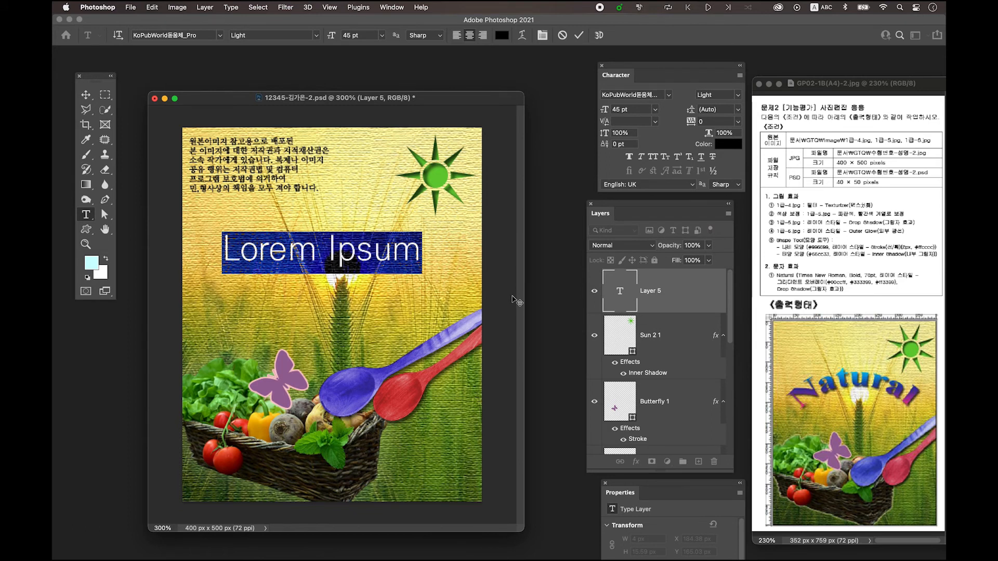
{"action": "type", "text": "N"}
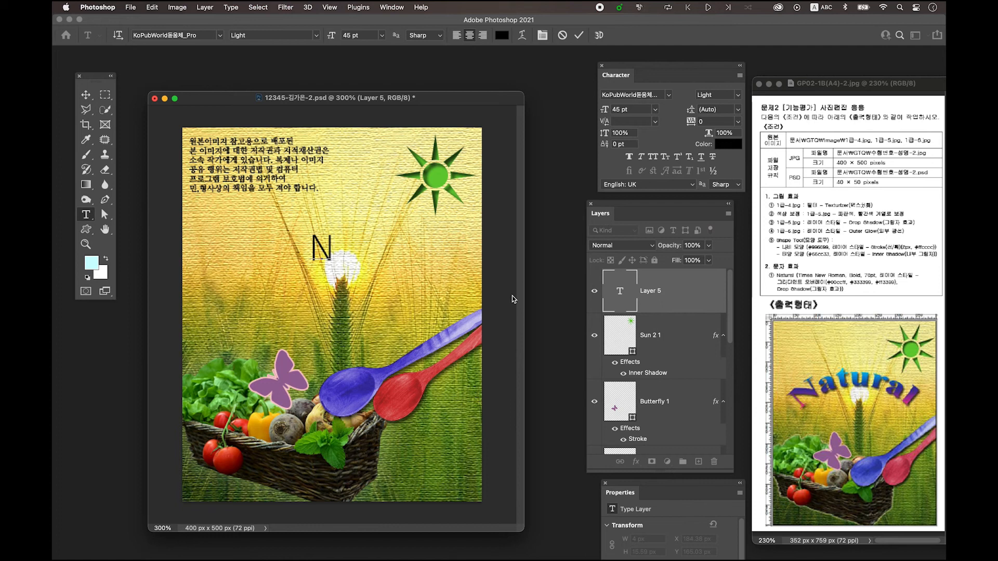
{"action": "type", "text": "atual"}
{"action": "key", "text": "Escape"}
{"action": "key", "text": "v"}
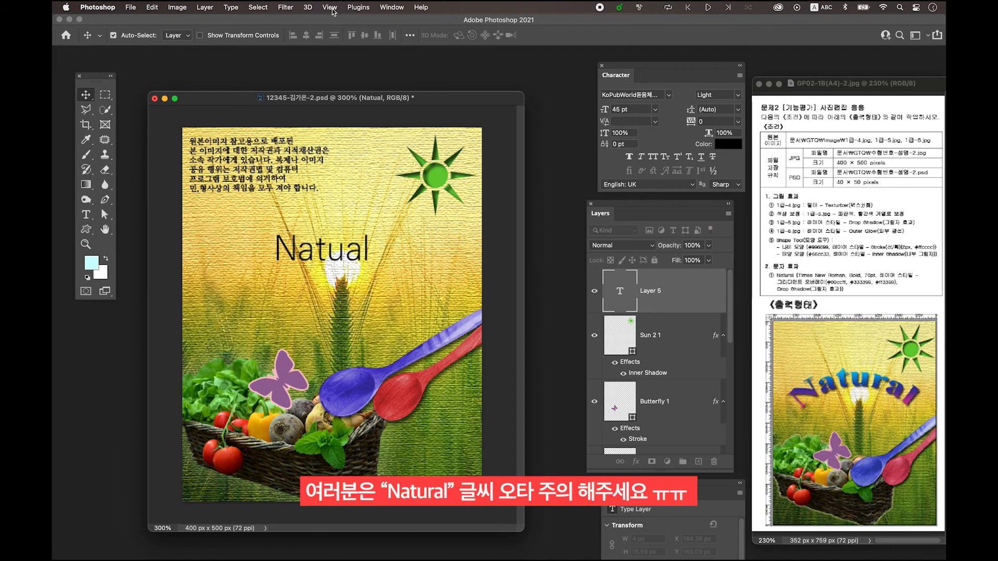
Format the "Natual" text in Times New Roman Bold at 70 pt
{"action": "left_click", "coordinate": [391, 7]}
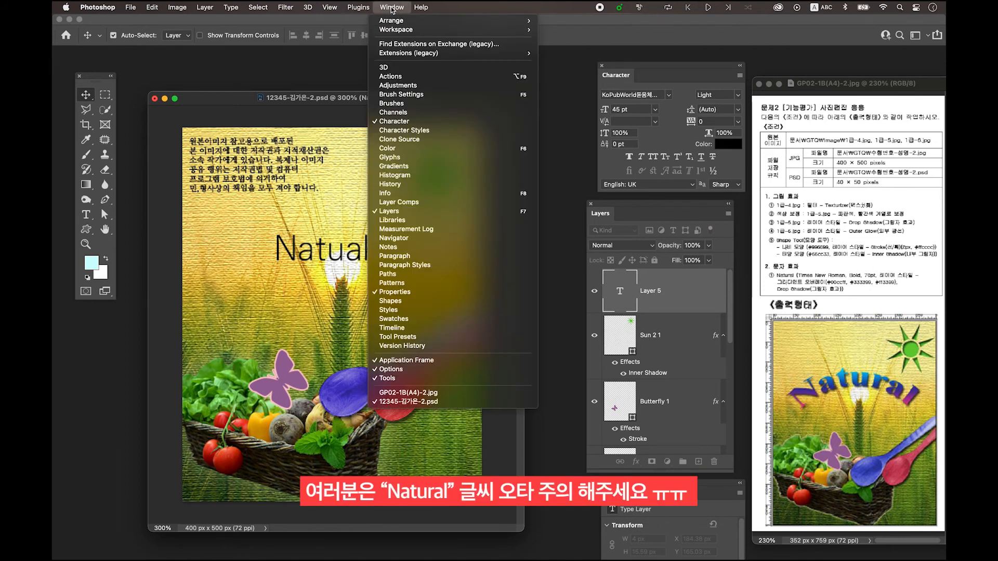
{"action": "left_click", "coordinate": [646, 68]}
{"action": "left_click_drag", "start_coordinate": [646, 68], "coordinate": [611, 67]}
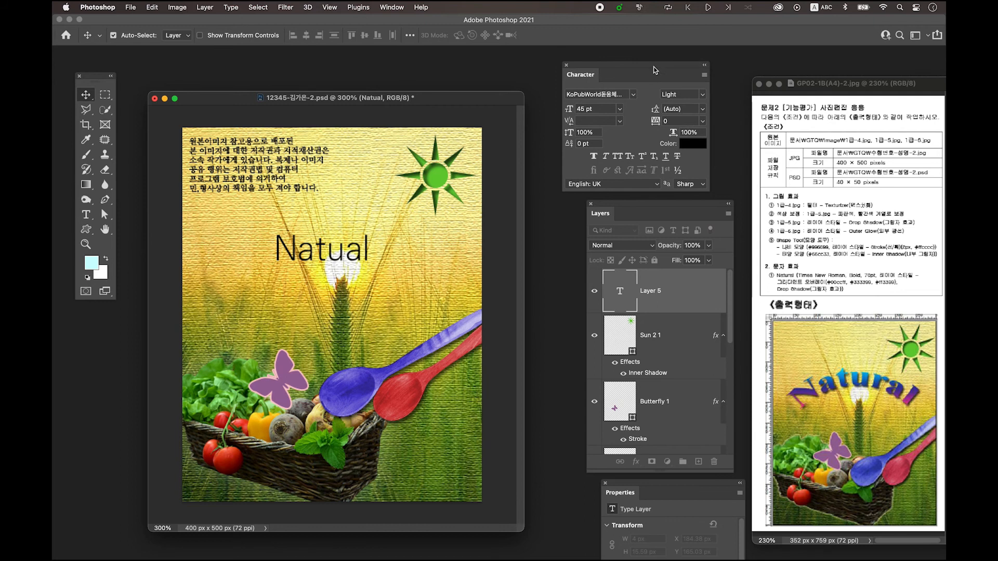
{"action": "left_click", "coordinate": [636, 96]}
{"action": "left_click", "coordinate": [630, 164]}
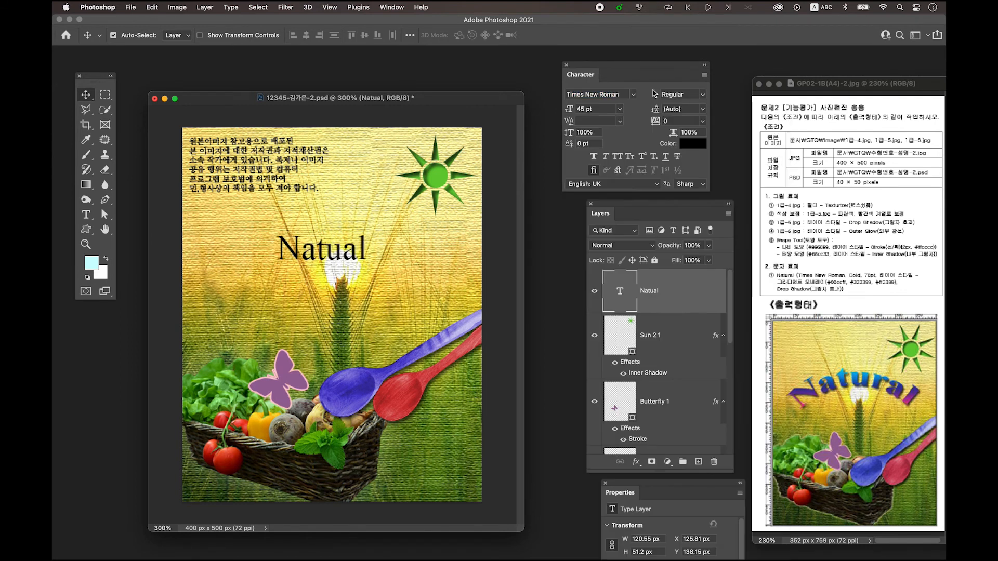
{"action": "left_click", "coordinate": [705, 96]}
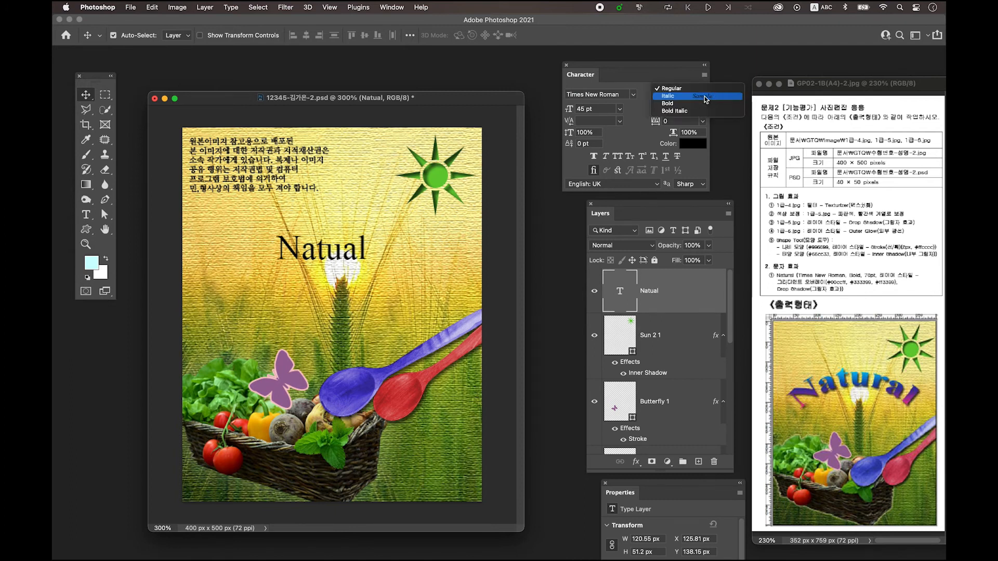
{"action": "left_click", "coordinate": [682, 103]}
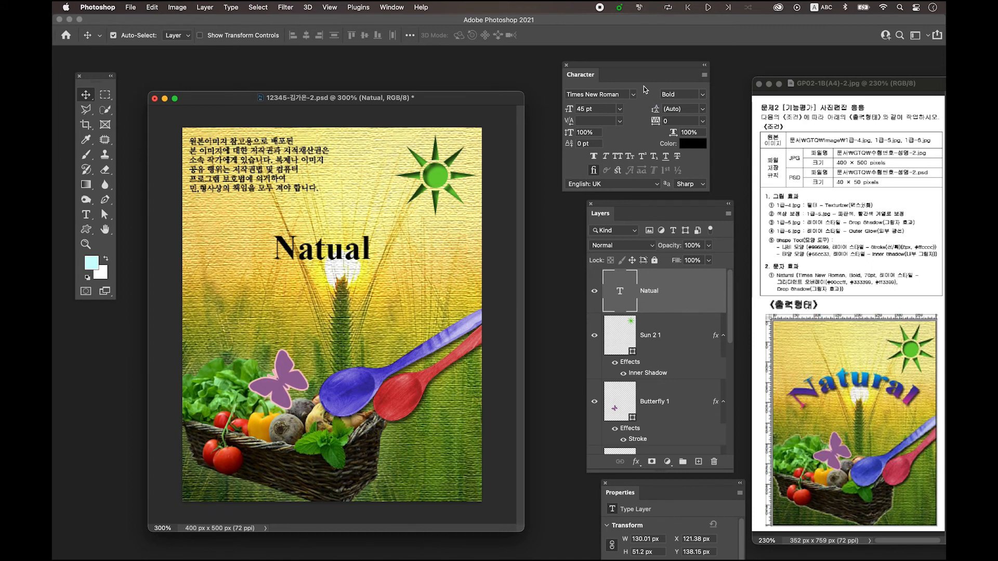
{"action": "left_click", "coordinate": [606, 109]}
{"action": "type", "text": "70"}
{"action": "key", "text": "Return"}
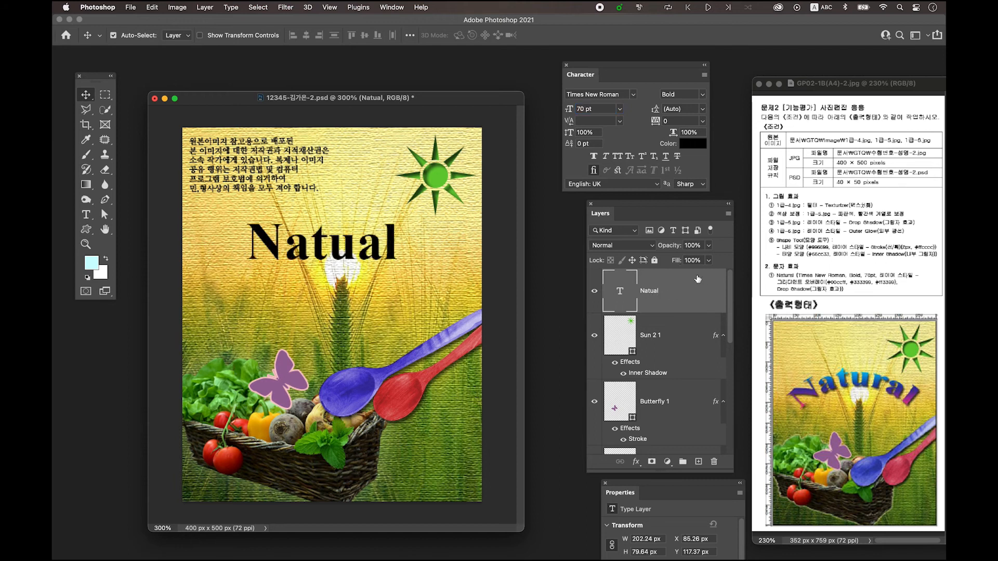
Add a Gradient Overlay to the "Natual" text and set the gradient's starting colour stop to #00ccff
{"action": "double_click", "coordinate": [695, 293]}
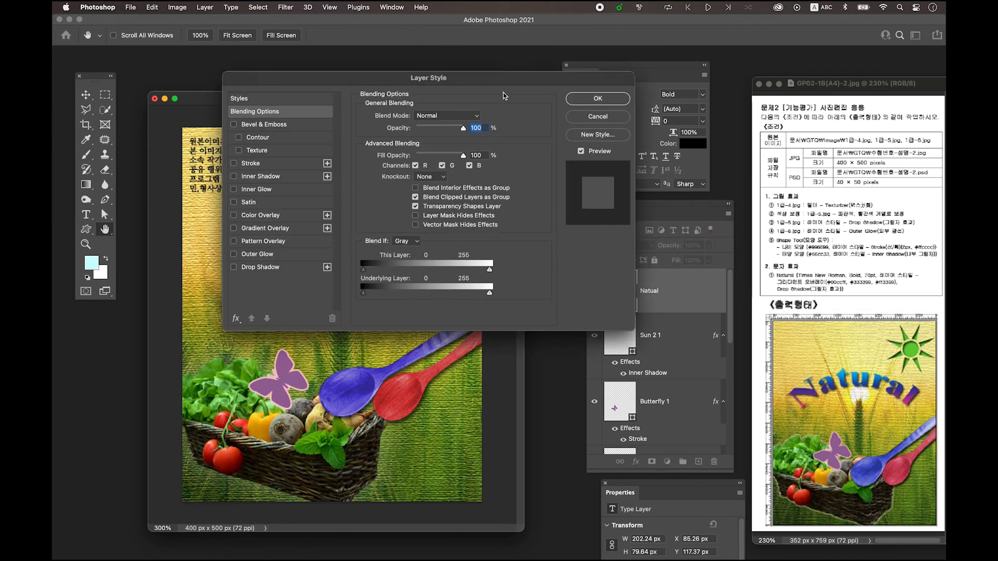
{"action": "left_click_drag", "start_coordinate": [435, 85], "coordinate": [518, 71]}
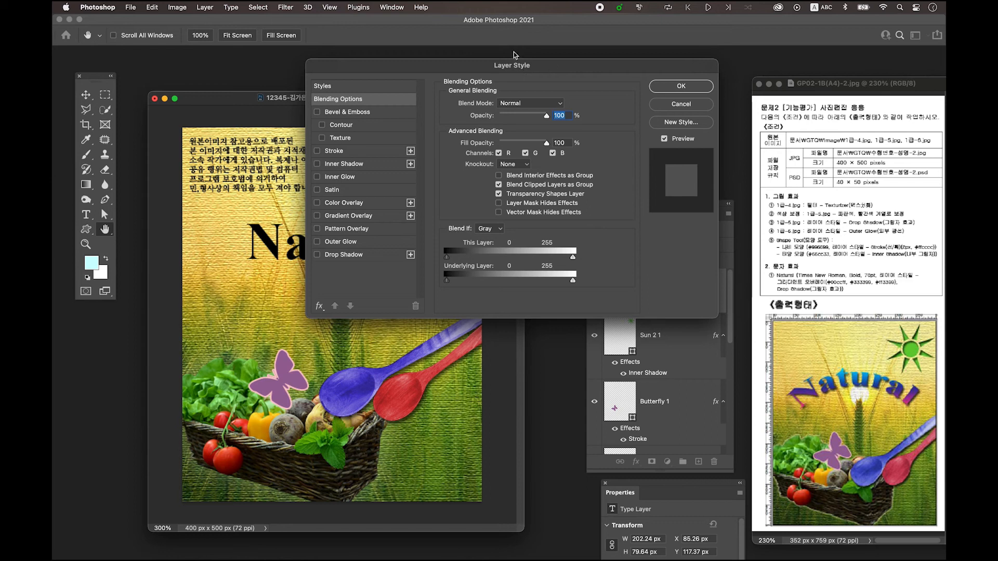
{"action": "left_click", "coordinate": [369, 218]}
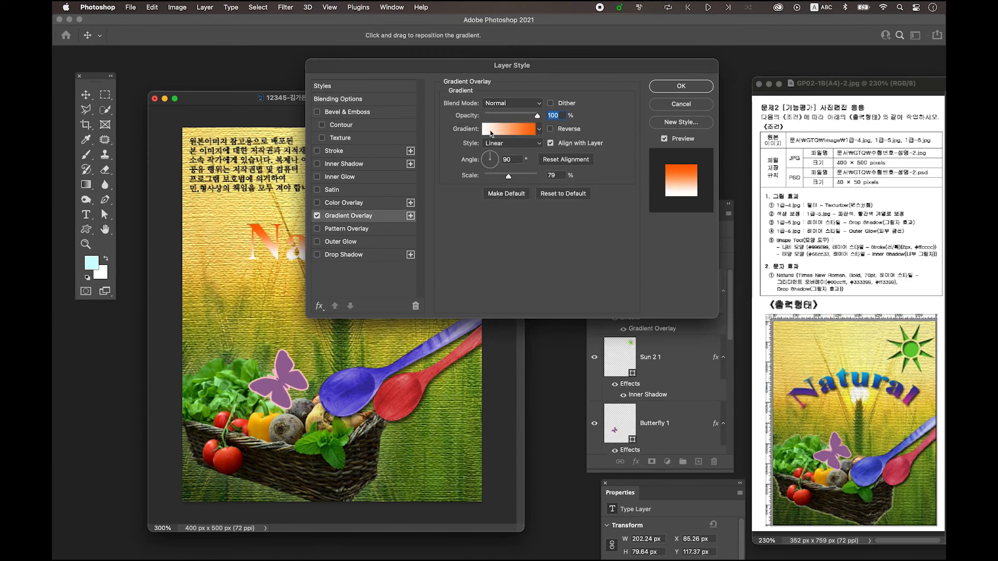
{"action": "left_click", "coordinate": [494, 131]}
{"action": "left_click_drag", "start_coordinate": [417, 89], "coordinate": [474, 83]}
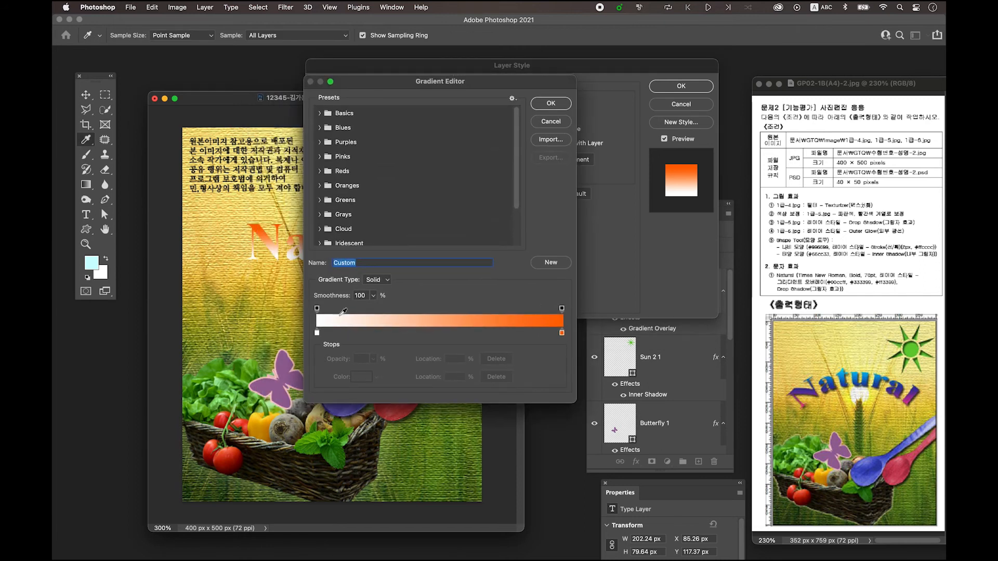
{"action": "mouse_move", "coordinate": [464, 85]}
{"action": "left_mouse_down"}
{"action": "mouse_move", "coordinate": [536, 92]}
{"action": "mouse_move", "coordinate": [470, 88]}
{"action": "left_mouse_up"}
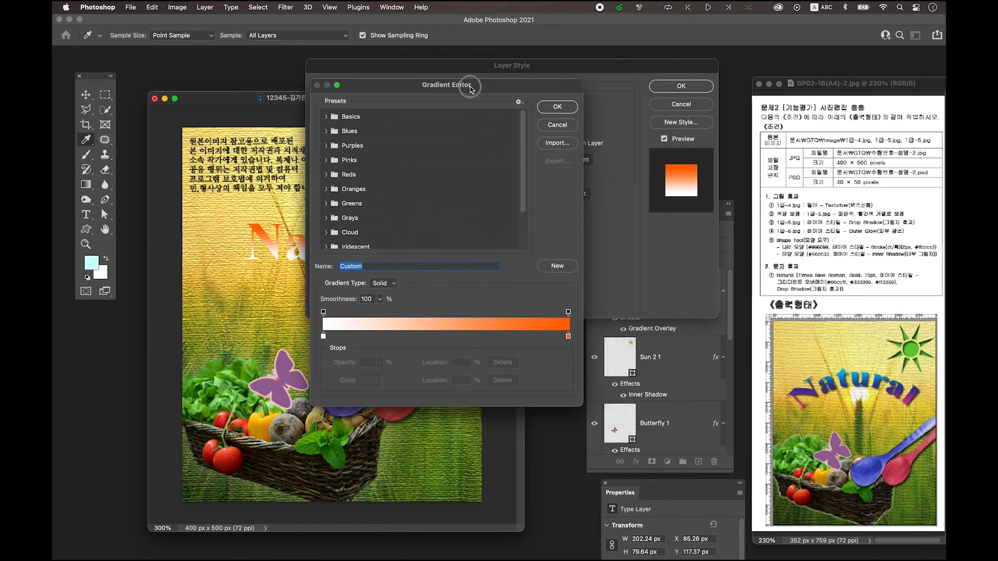
{"action": "double_click", "coordinate": [324, 337]}
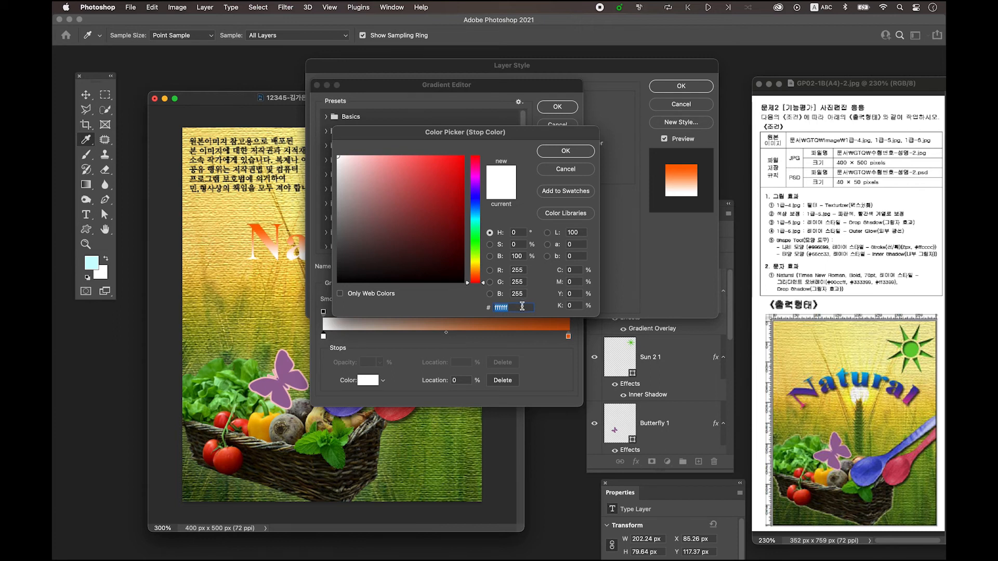
{"action": "type", "text": "00ccff"}
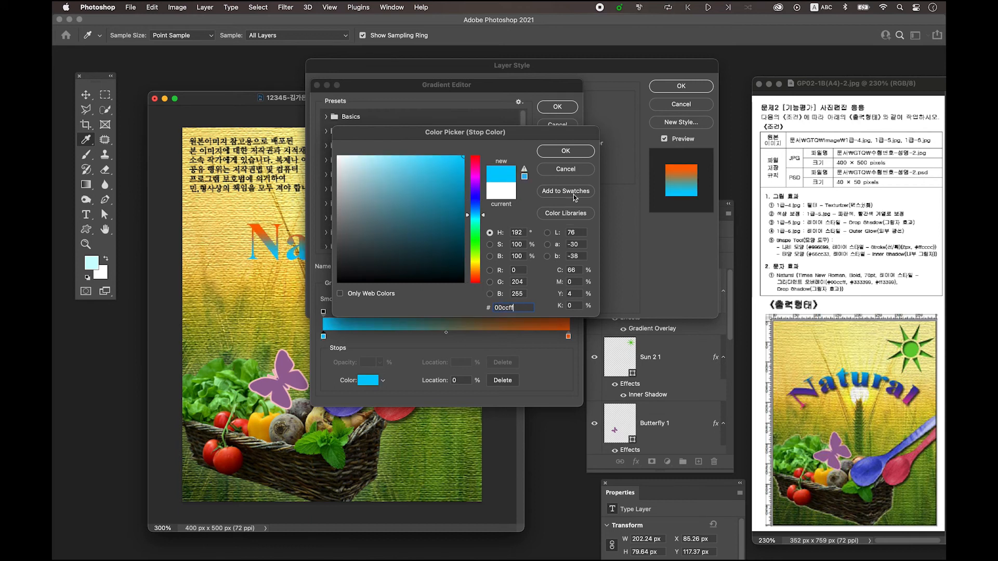
{"action": "left_click", "coordinate": [564, 154]}
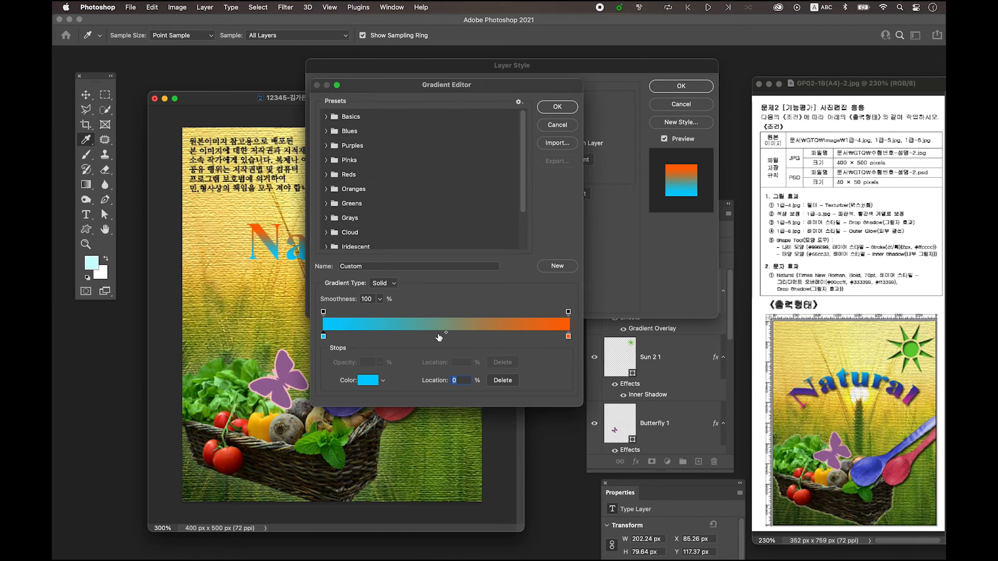
Add a middle colour stop to the text's gradient with colour #333399 at 50% location
{"action": "left_click", "coordinate": [438, 337]}
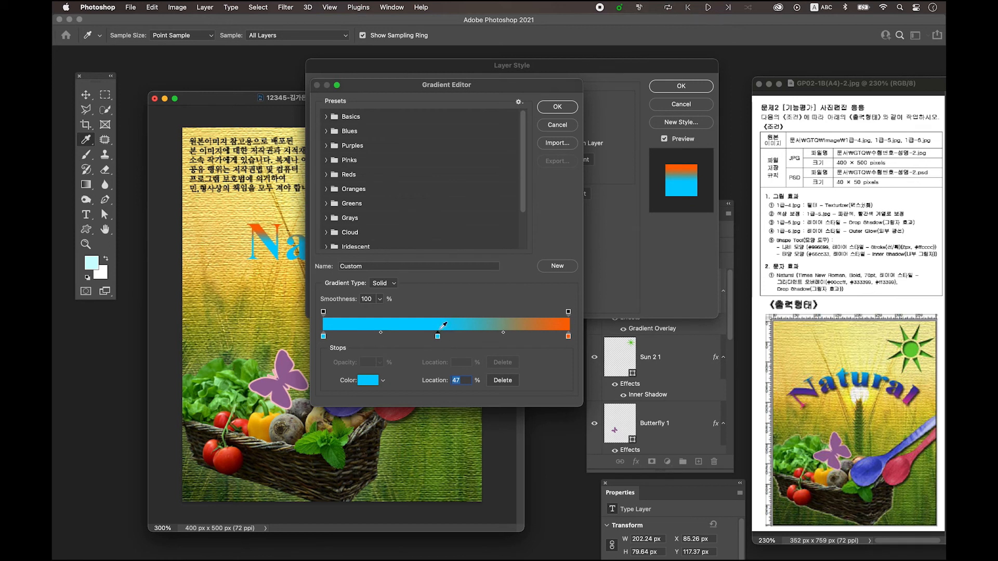
{"action": "double_click", "coordinate": [438, 337]}
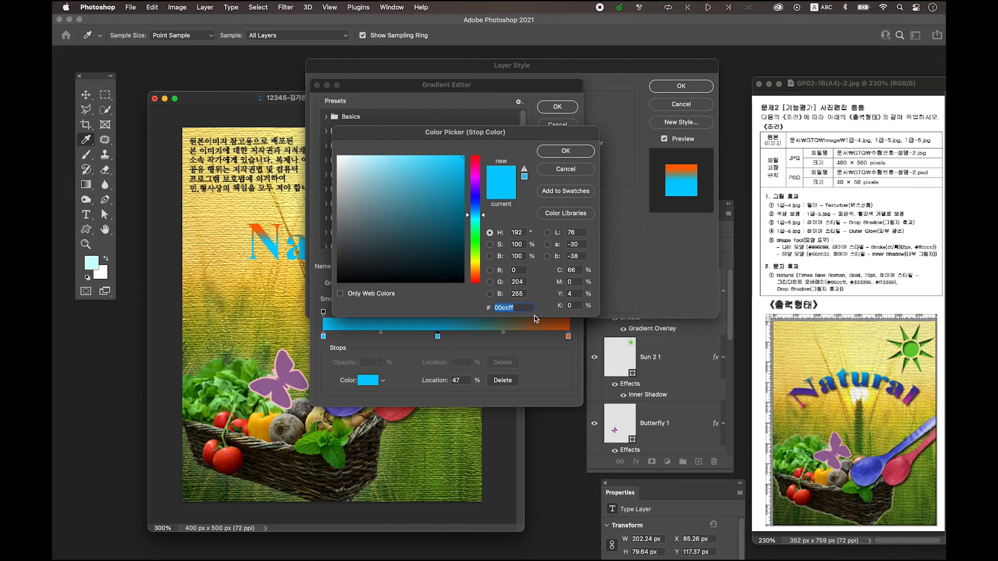
{"action": "type", "text": "3333"}
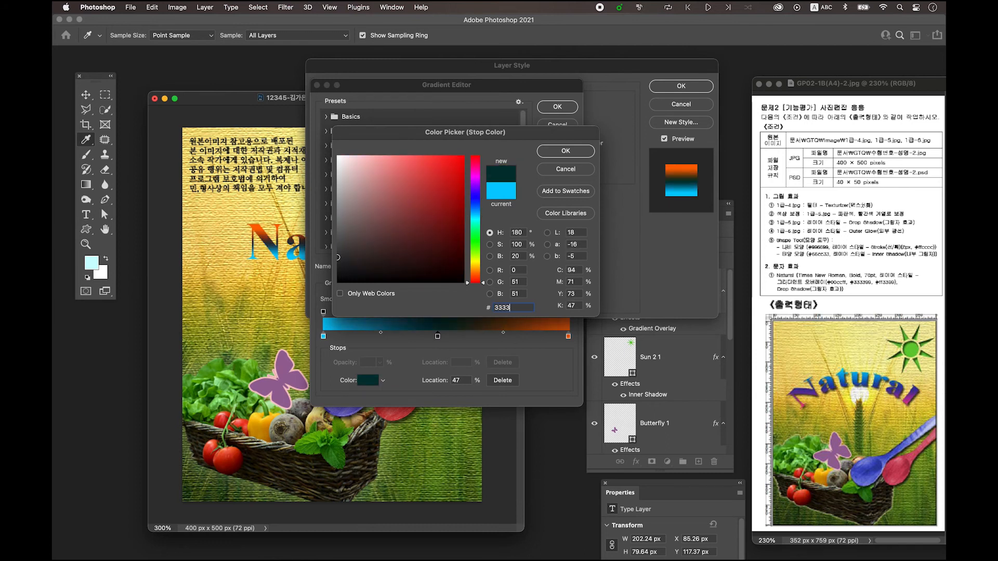
{"action": "type", "text": "99"}
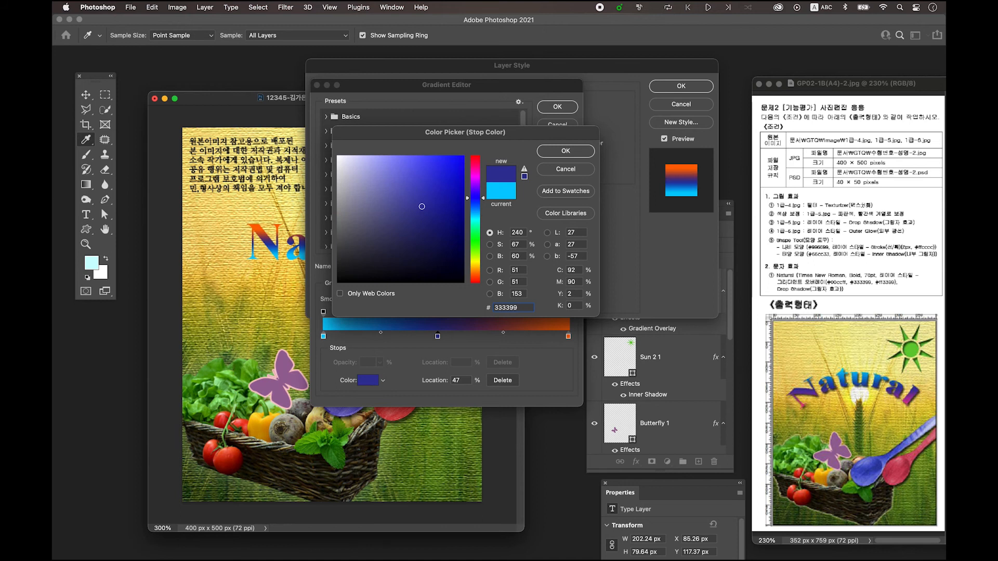
{"action": "left_click", "coordinate": [554, 154]}
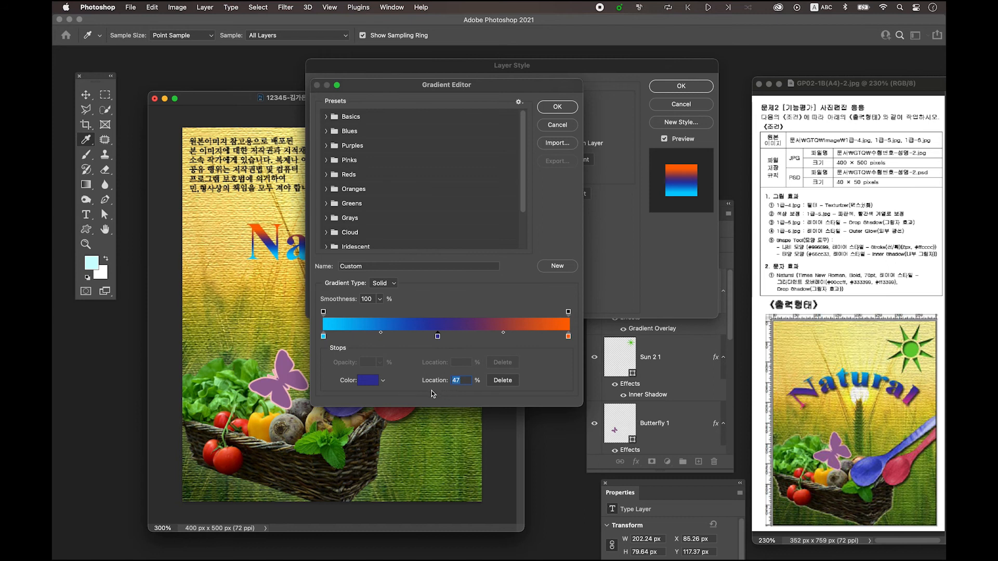
{"action": "type", "text": "50"}
Set the end colour stop of the text's gradient to #ff3399 and accept the edited gradient
{"action": "double_click", "coordinate": [569, 337]}
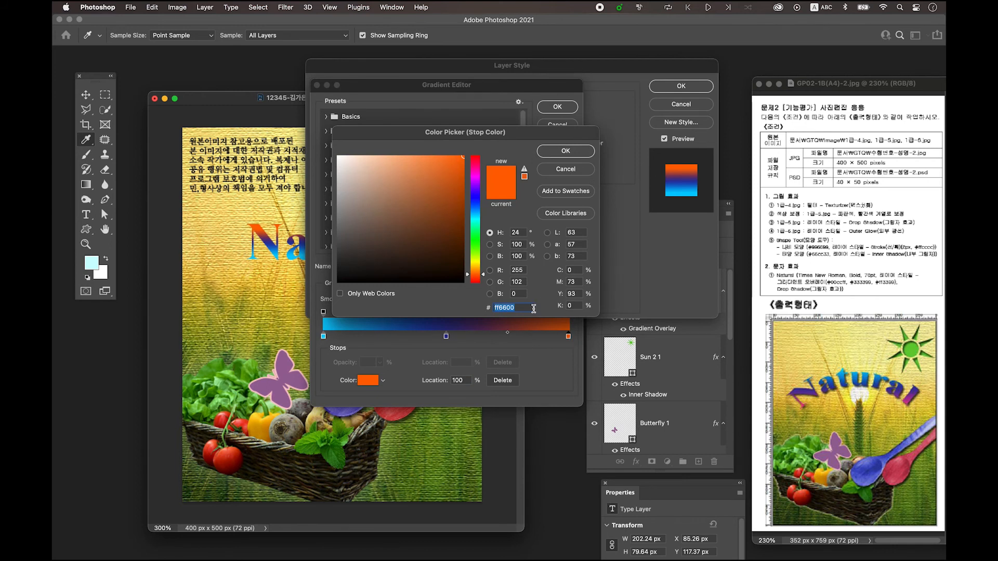
{"action": "type", "text": "ff"}
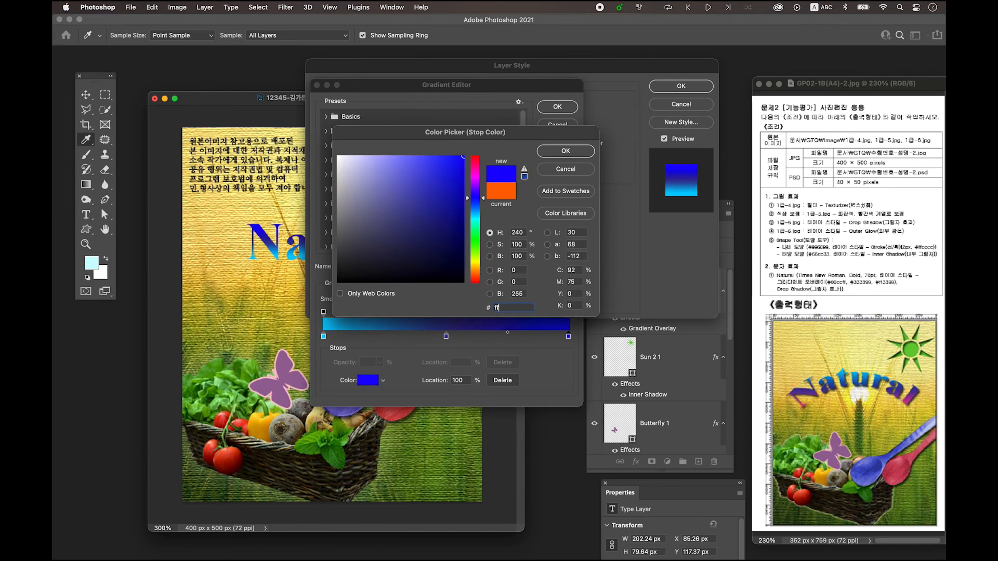
{"action": "type", "text": "3399"}
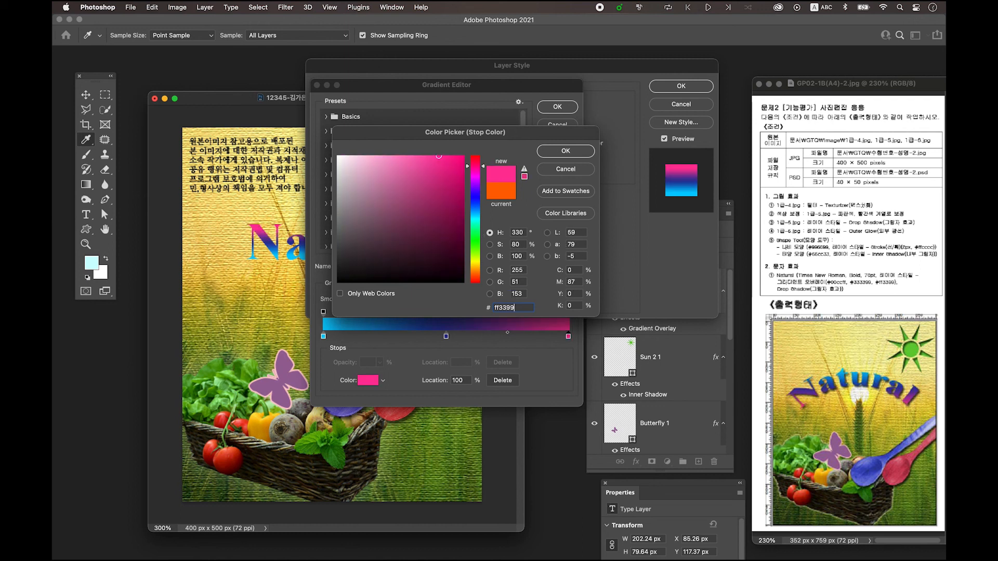
{"action": "left_click", "coordinate": [564, 150]}
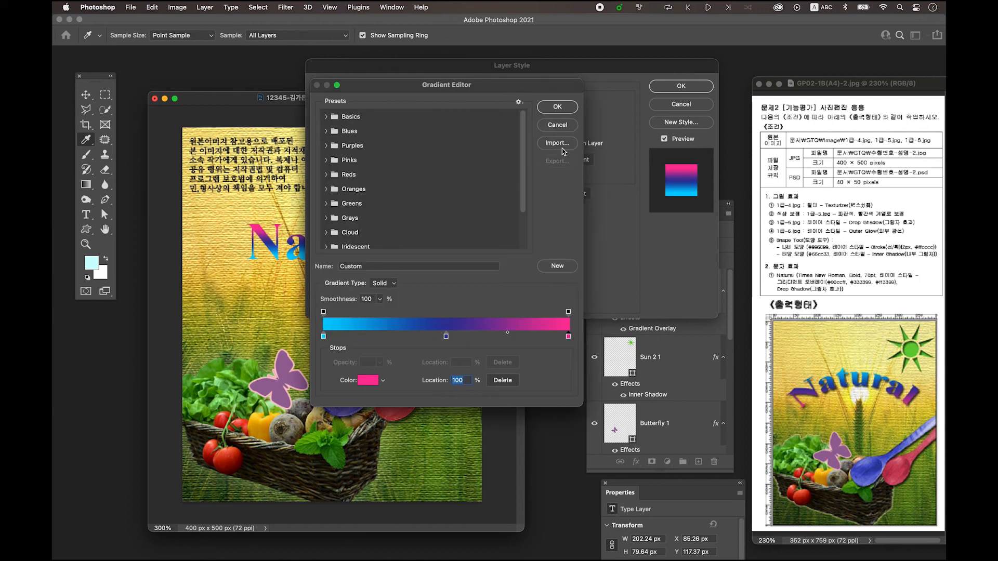
{"action": "left_click", "coordinate": [558, 107]}
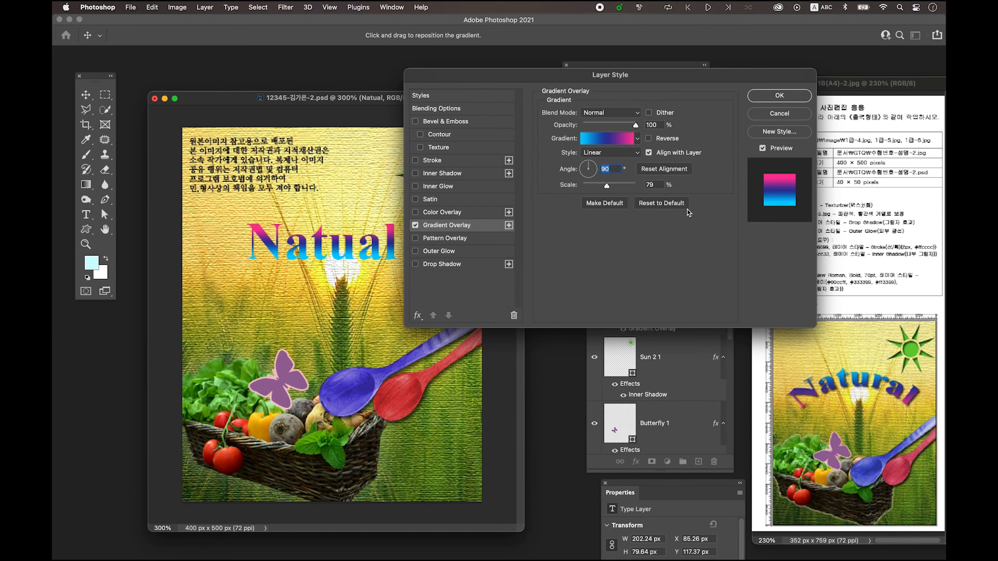
Set the text's gradient overlay angle to -90° and add a Drop Shadow layer style to the text
{"action": "type", "text": "-90"}
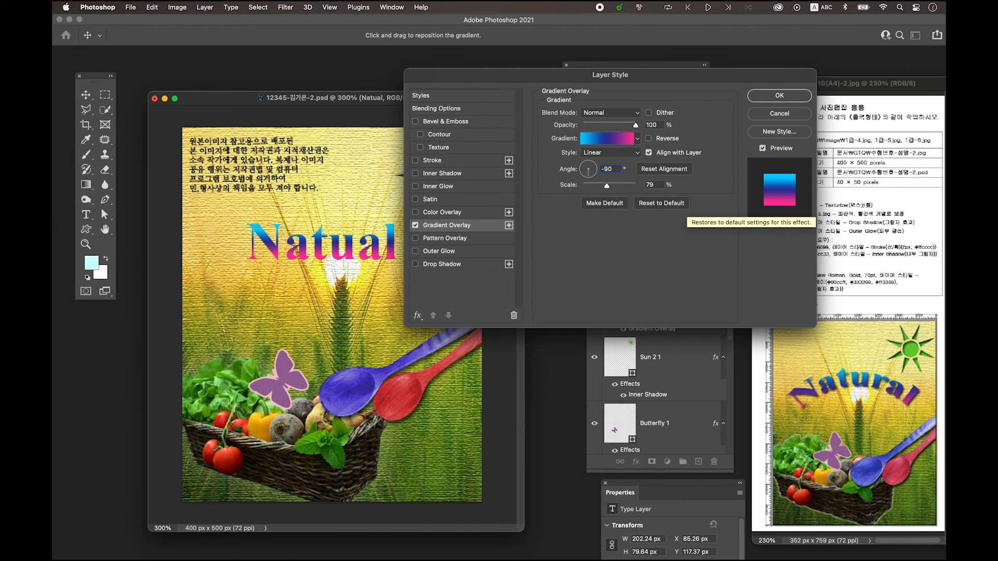
{"action": "left_click", "coordinate": [780, 96]}
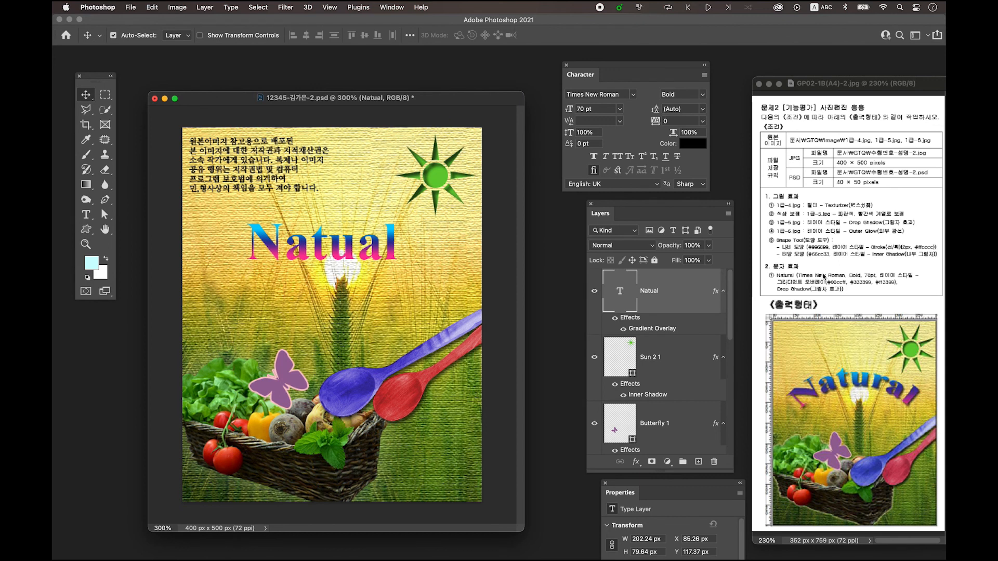
{"action": "double_click", "coordinate": [689, 286]}
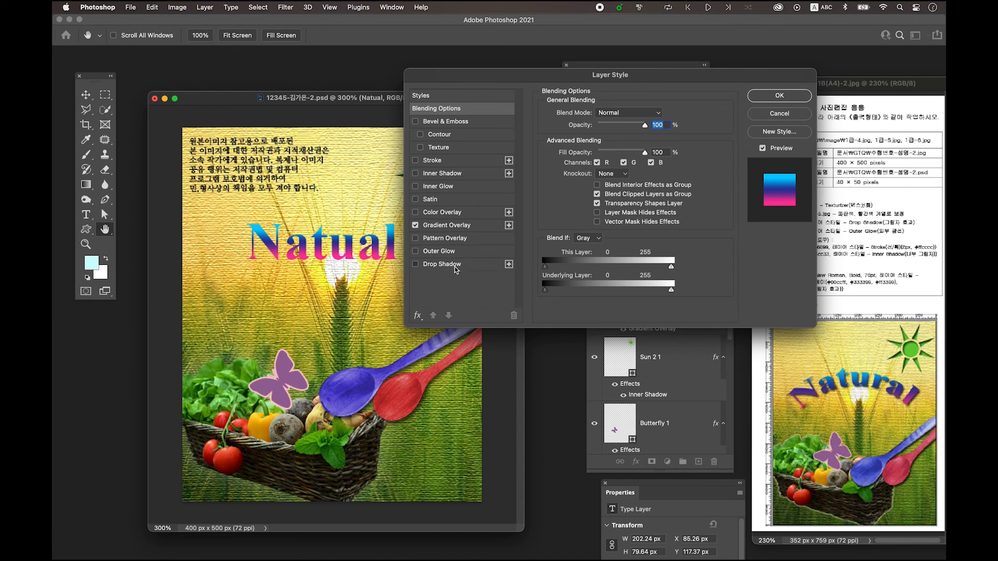
{"action": "left_click", "coordinate": [455, 265]}
{"action": "left_click", "coordinate": [765, 100]}
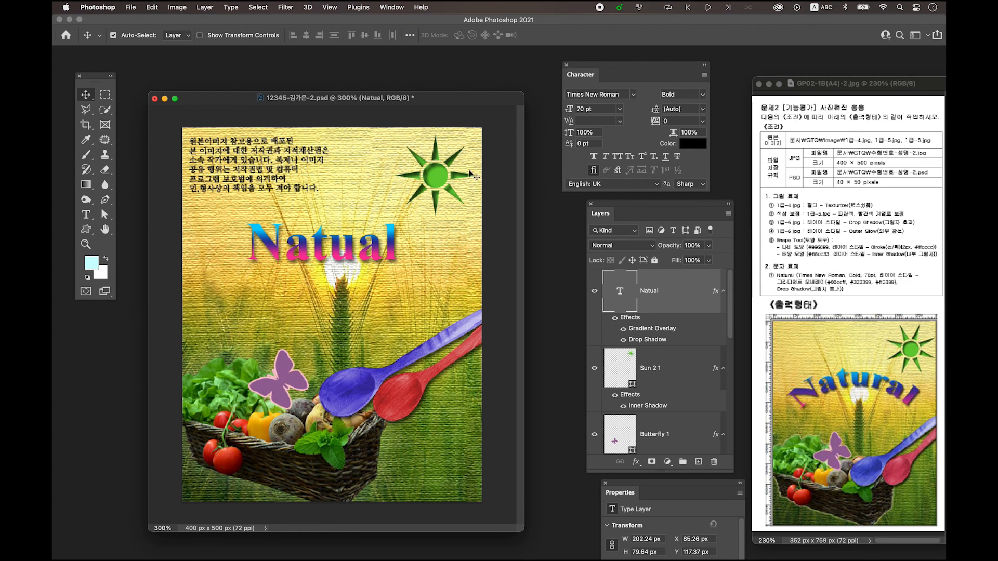
Warp the "Natual" text with the horizontal Arc style at a bend of +39%
{"action": "left_click", "coordinate": [86, 218]}
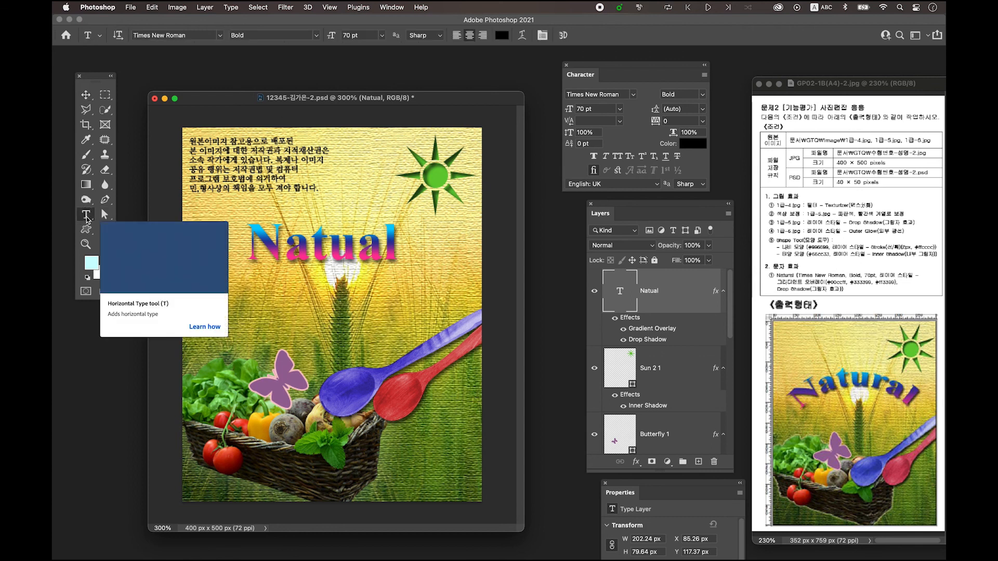
{"action": "left_click", "coordinate": [522, 40]}
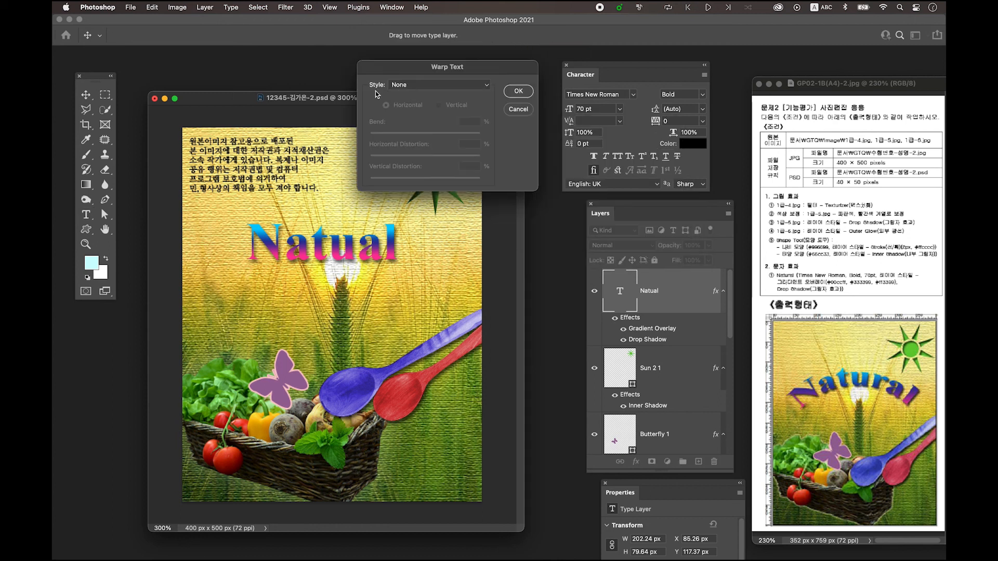
{"action": "left_click", "coordinate": [408, 88]}
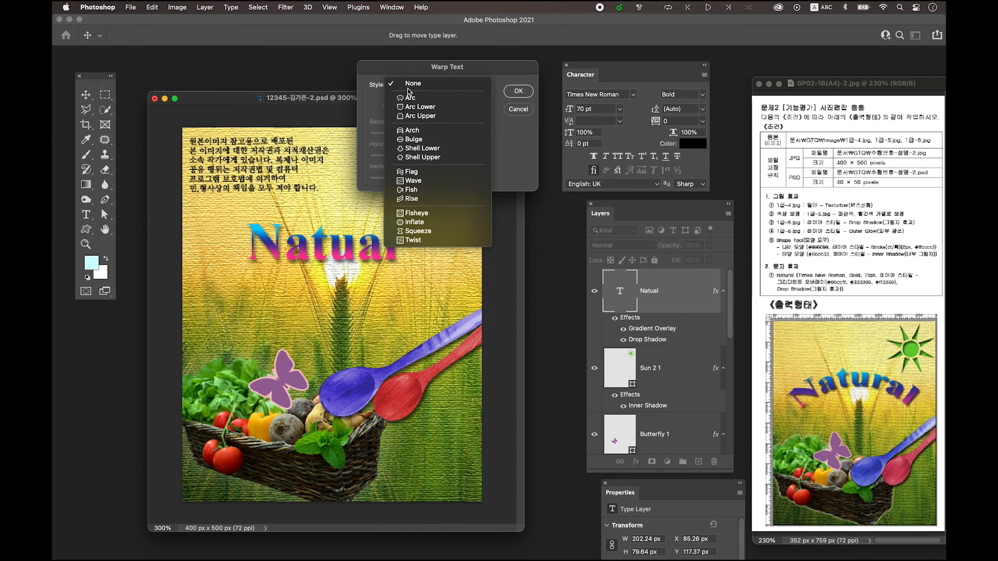
{"action": "left_click", "coordinate": [429, 100]}
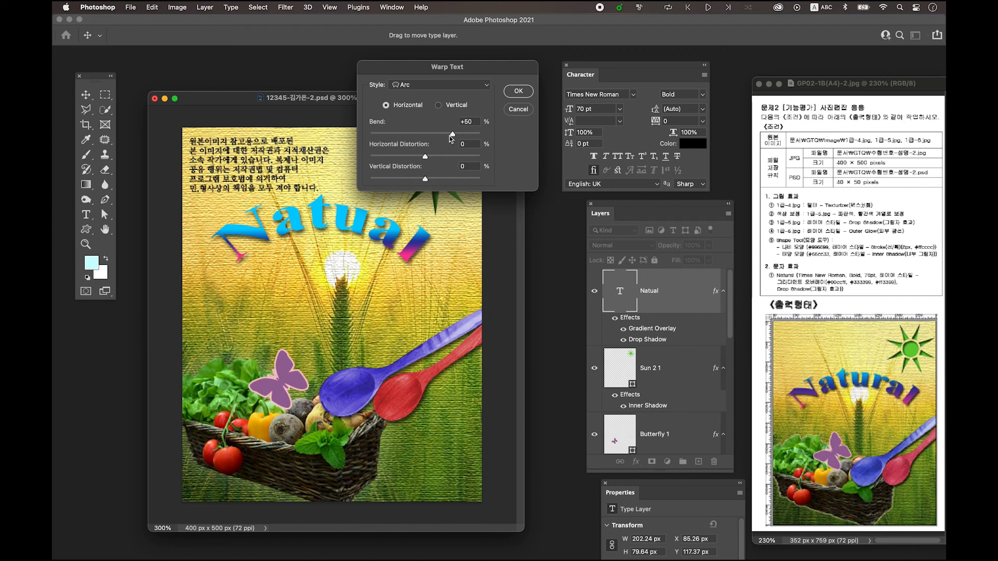
{"action": "left_click_drag", "start_coordinate": [449, 137], "coordinate": [440, 138]}
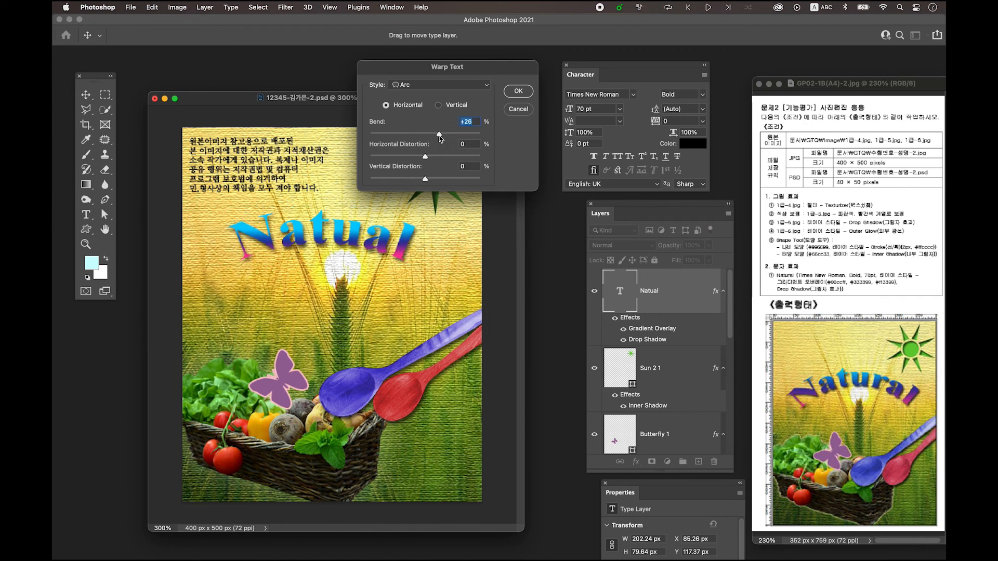
{"action": "left_click_drag", "start_coordinate": [440, 136], "coordinate": [448, 137]}
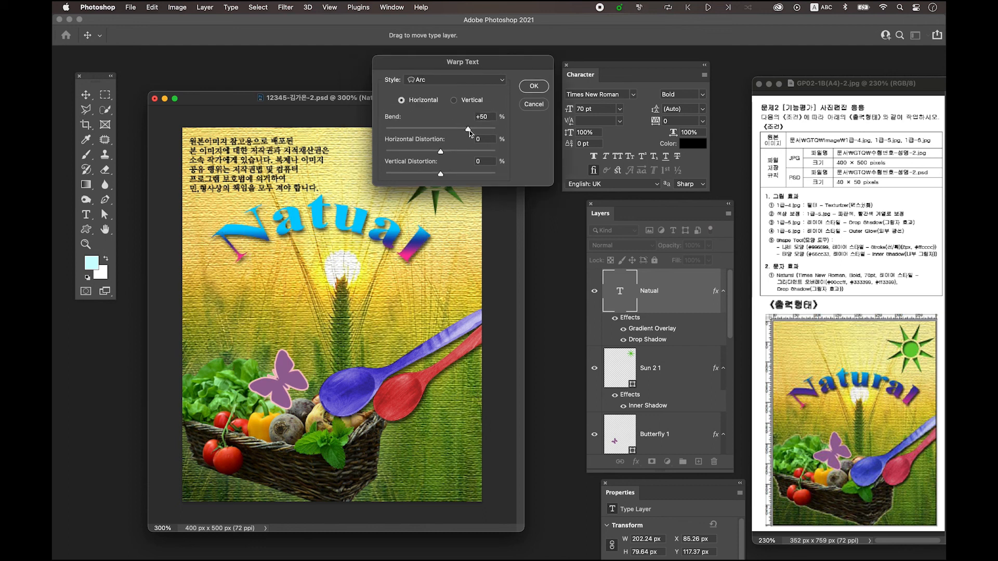
{"action": "left_click_drag", "start_coordinate": [469, 133], "coordinate": [464, 132]}
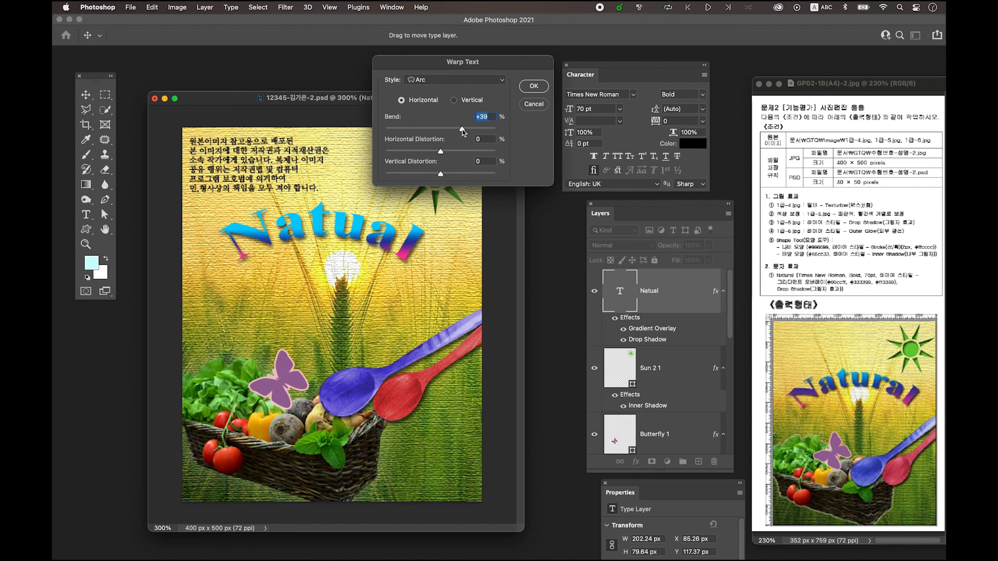
{"action": "left_click", "coordinate": [534, 87]}
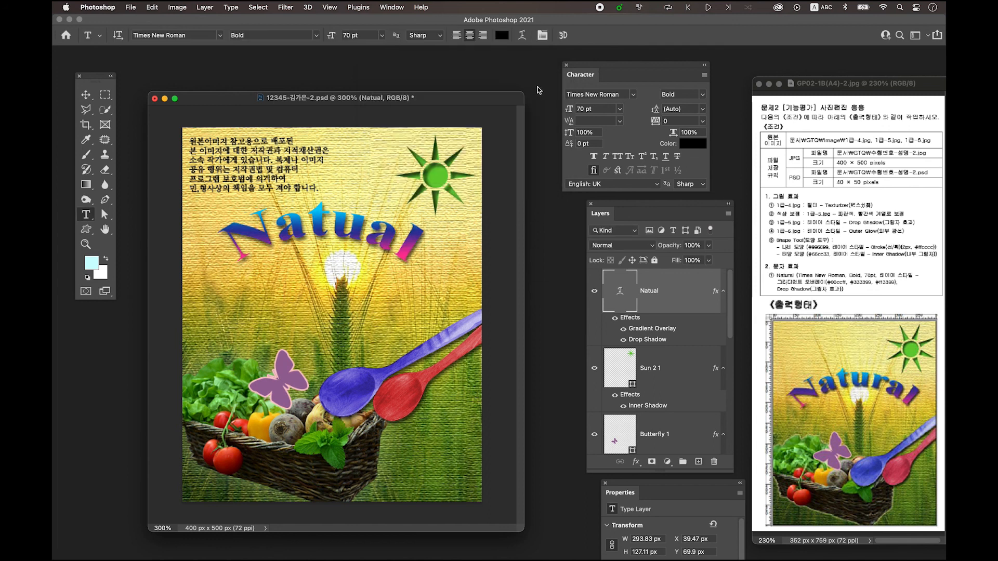
Reposition the warped text to about X 49 px, Y 85 px and the butterfly to about X 89 px, Y 297 px
{"action": "left_click", "coordinate": [86, 94]}
{"action": "left_click_drag", "start_coordinate": [343, 234], "coordinate": [359, 243]}
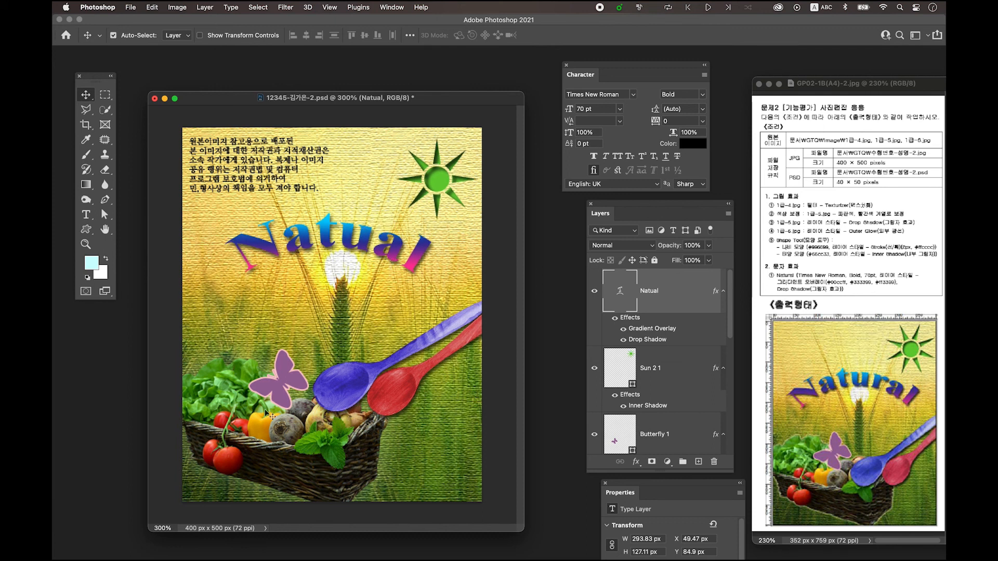
{"action": "left_click", "coordinate": [288, 396]}
{"action": "left_click_drag", "start_coordinate": [288, 379], "coordinate": [287, 379]}
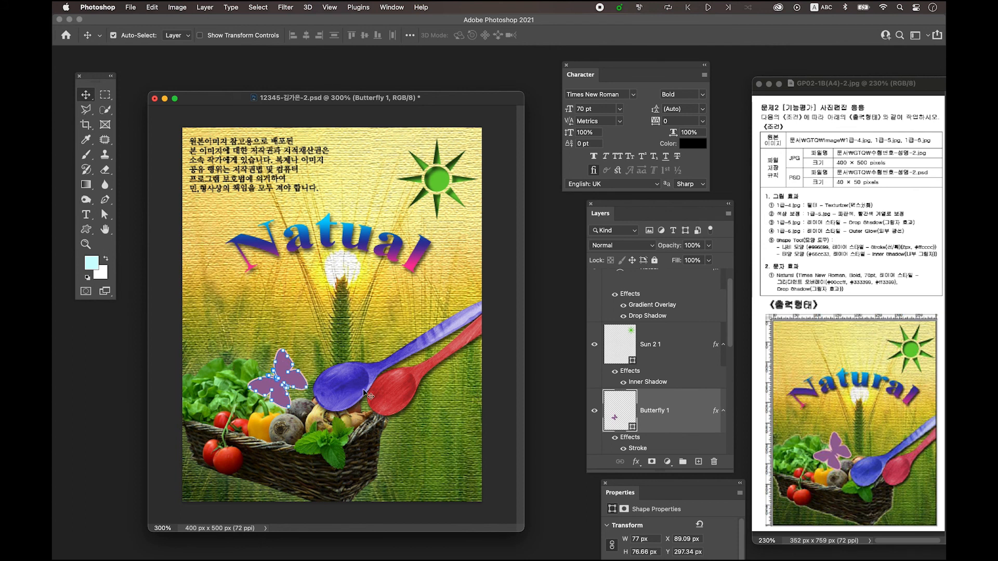
{"action": "left_click", "coordinate": [344, 385]}
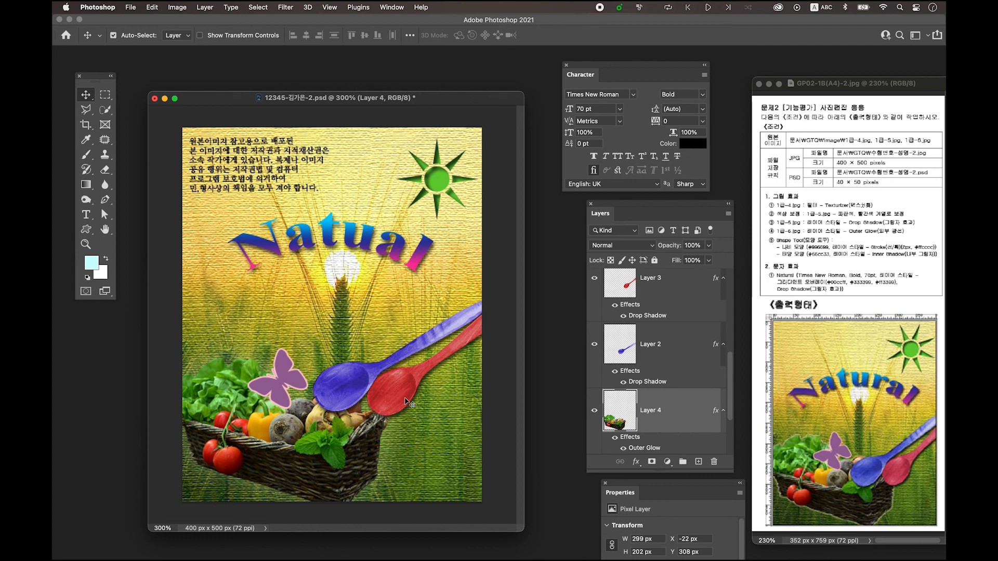
Save a JPEG copy of the composition to the computer's desktop under the same base name, with Maximum quality 12
{"action": "left_click_drag", "start_coordinate": [340, 100], "coordinate": [338, 80]}
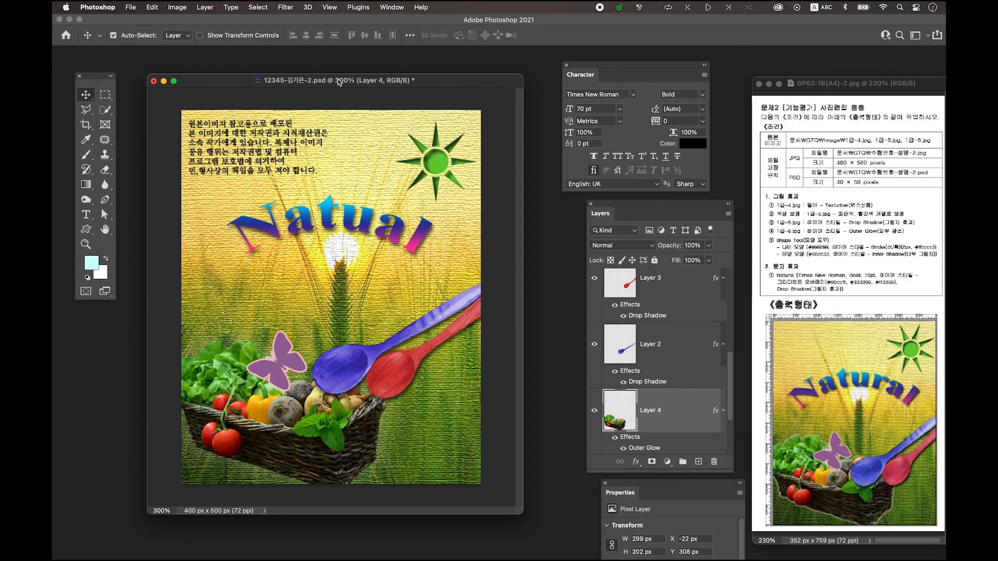
{"action": "left_click", "coordinate": [133, 9]}
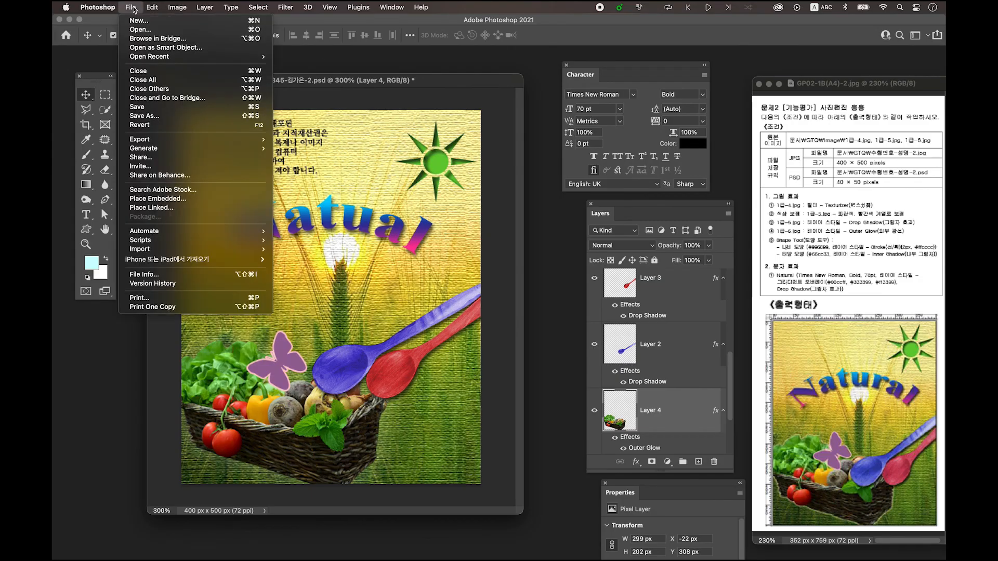
{"action": "left_click", "coordinate": [193, 116]}
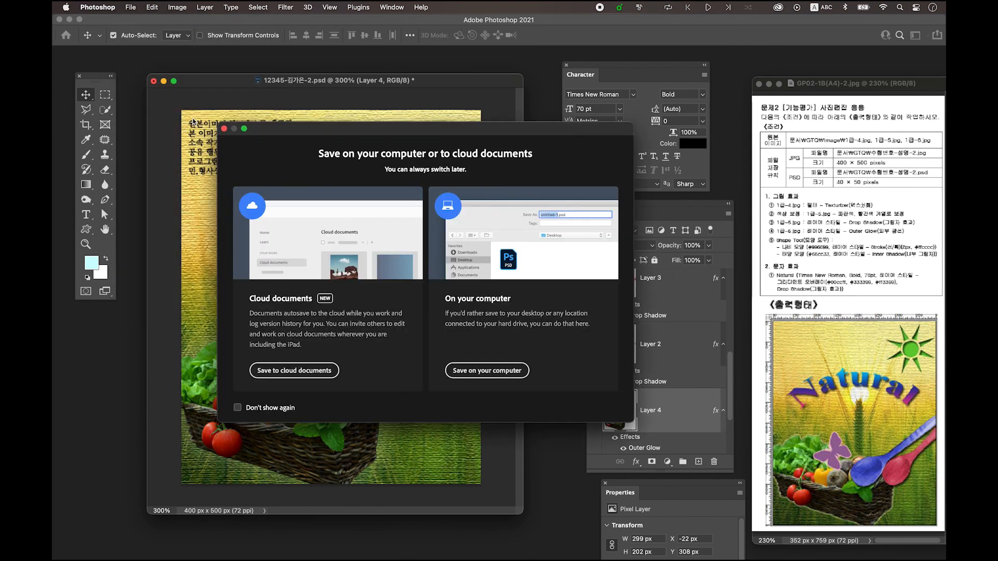
{"action": "left_click", "coordinate": [490, 371]}
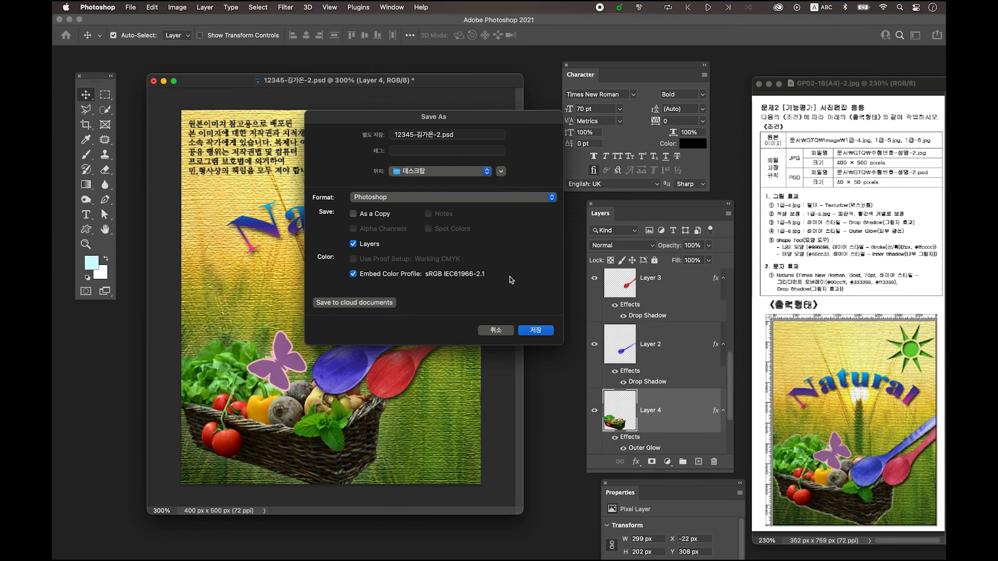
{"action": "left_click", "coordinate": [371, 199]}
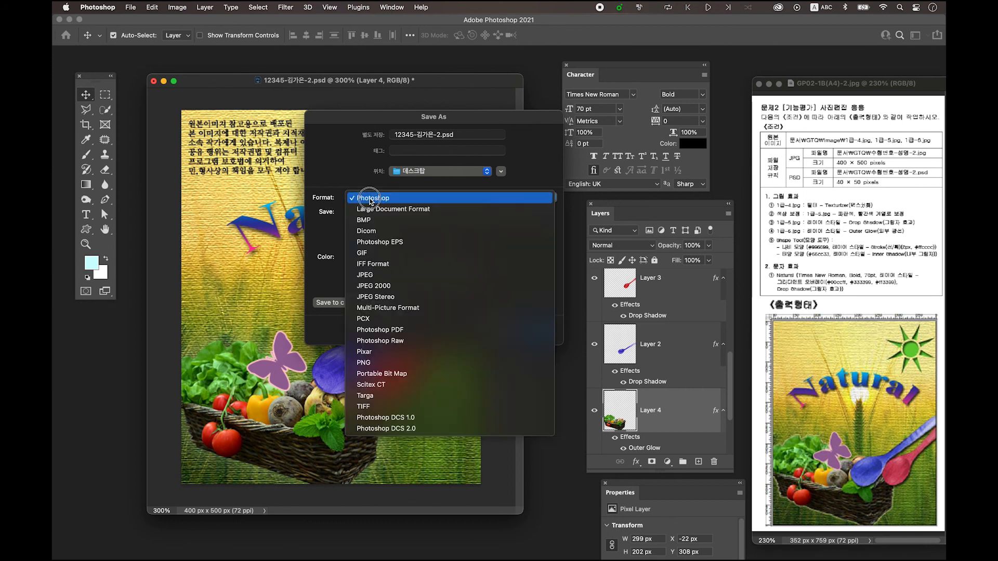
{"action": "left_click", "coordinate": [400, 275]}
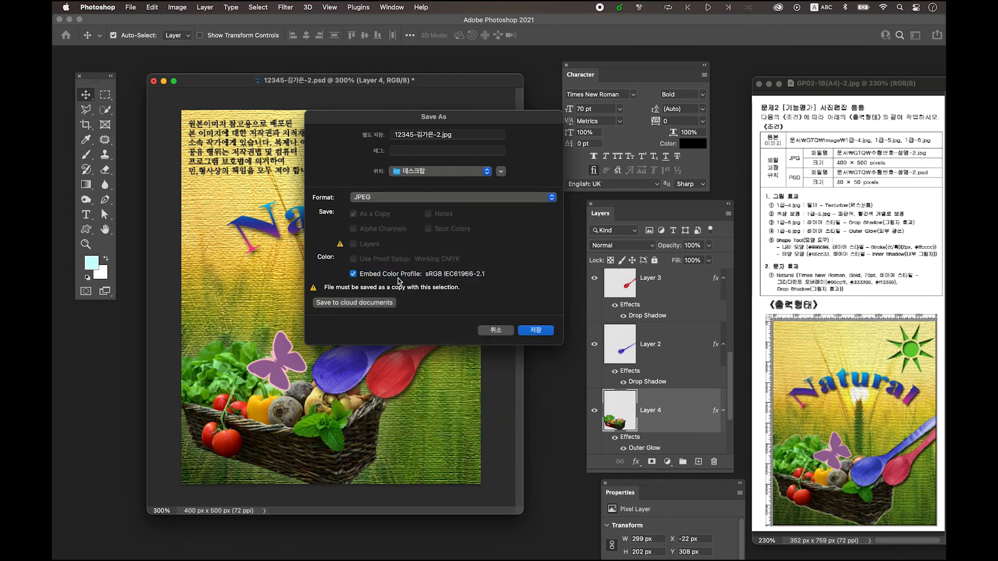
{"action": "left_click", "coordinate": [547, 335]}
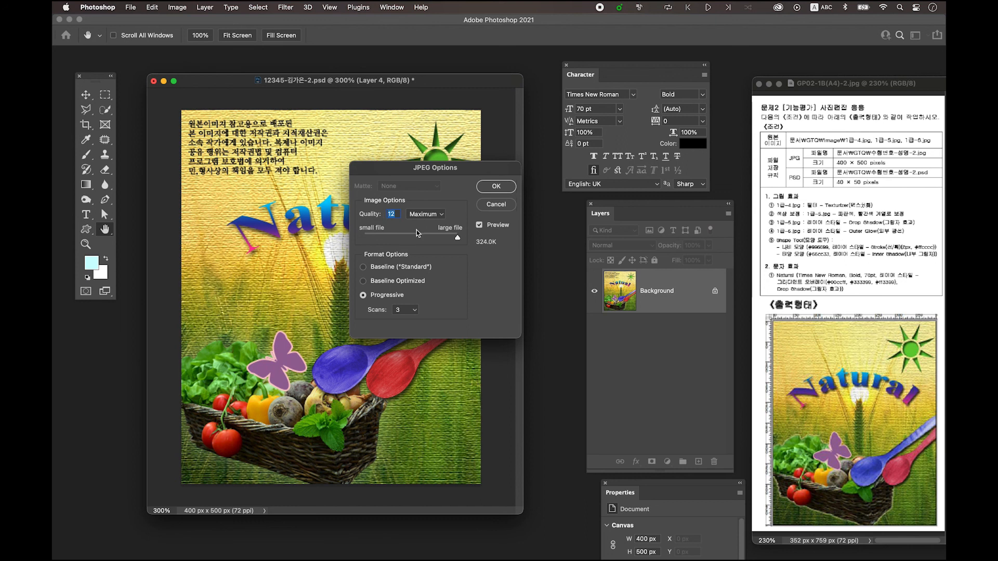
{"action": "left_click", "coordinate": [460, 239]}
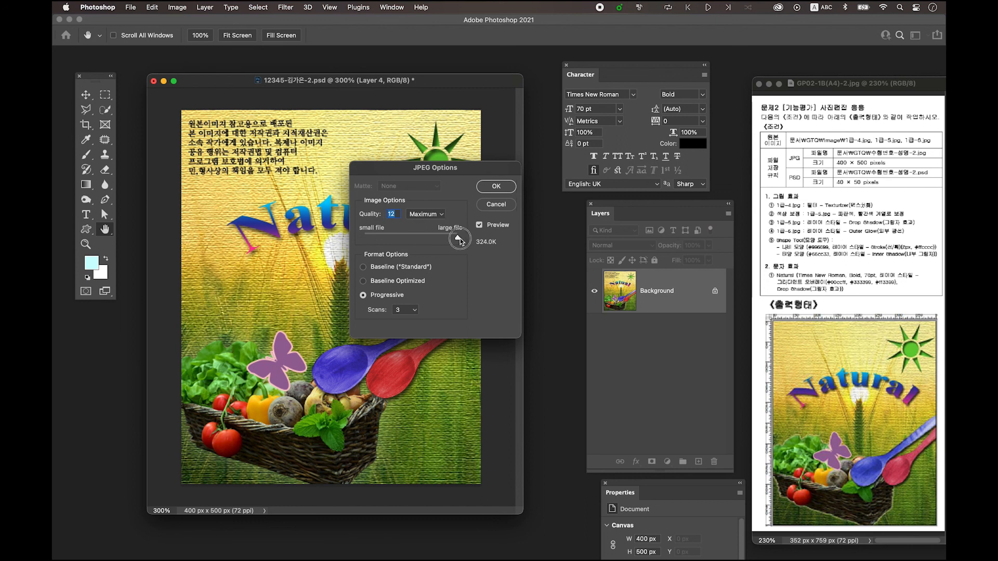
{"action": "left_click", "coordinate": [501, 187]}
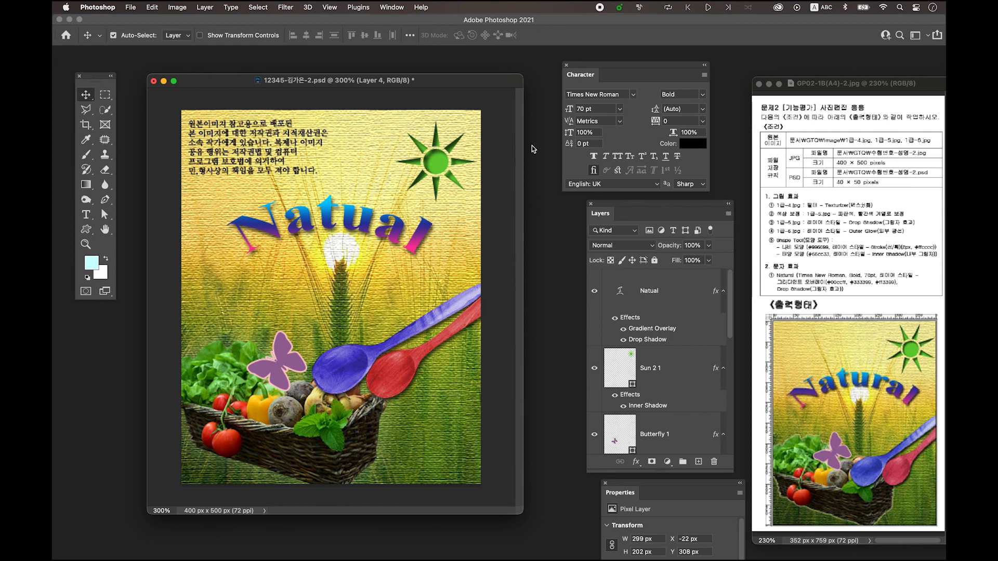
Resize the image to 40 × 50 pixels with the proportions kept linked
{"action": "left_click", "coordinate": [180, 8]}
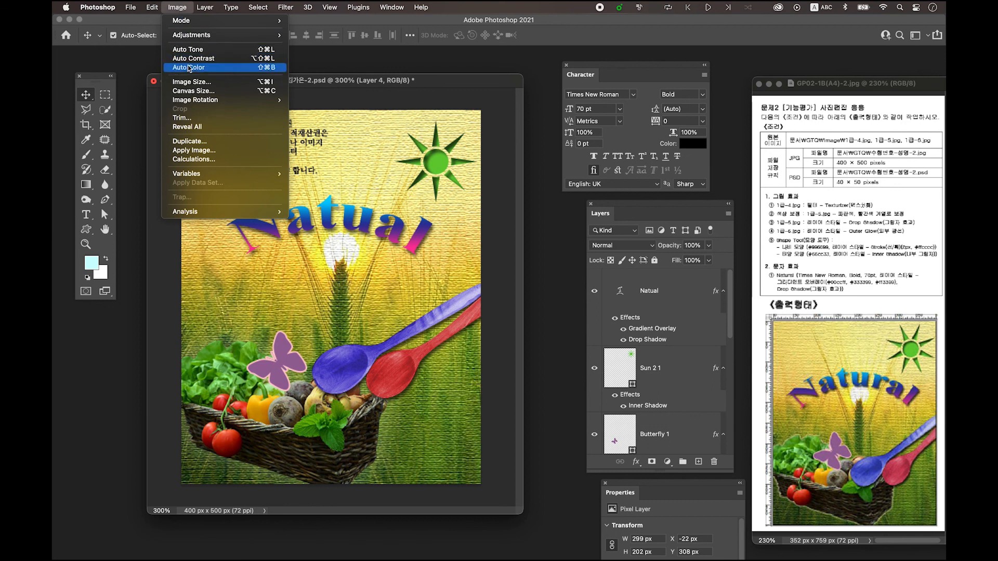
{"action": "left_click", "coordinate": [189, 82]}
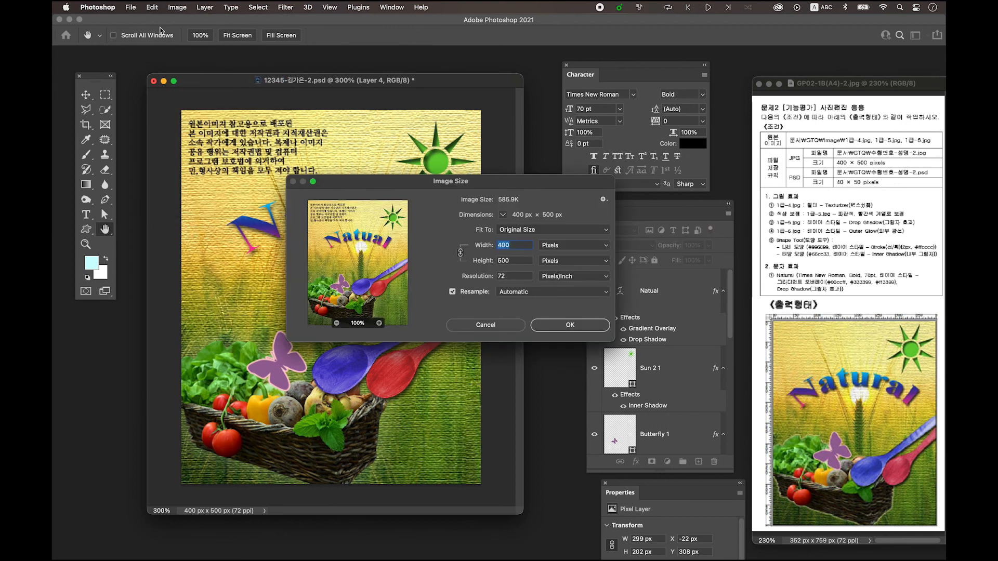
{"action": "type", "text": "40"}
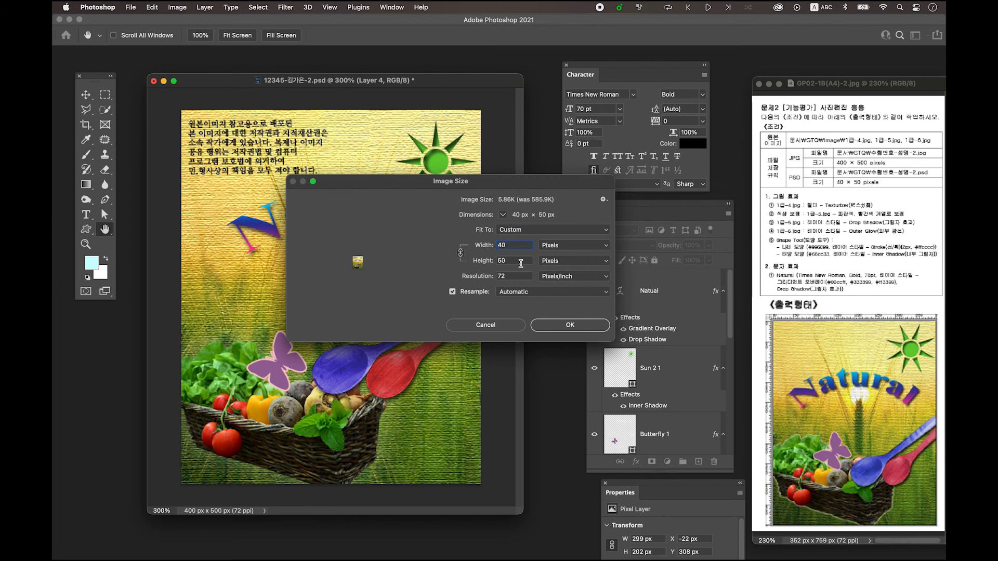
{"action": "left_click", "coordinate": [583, 331]}
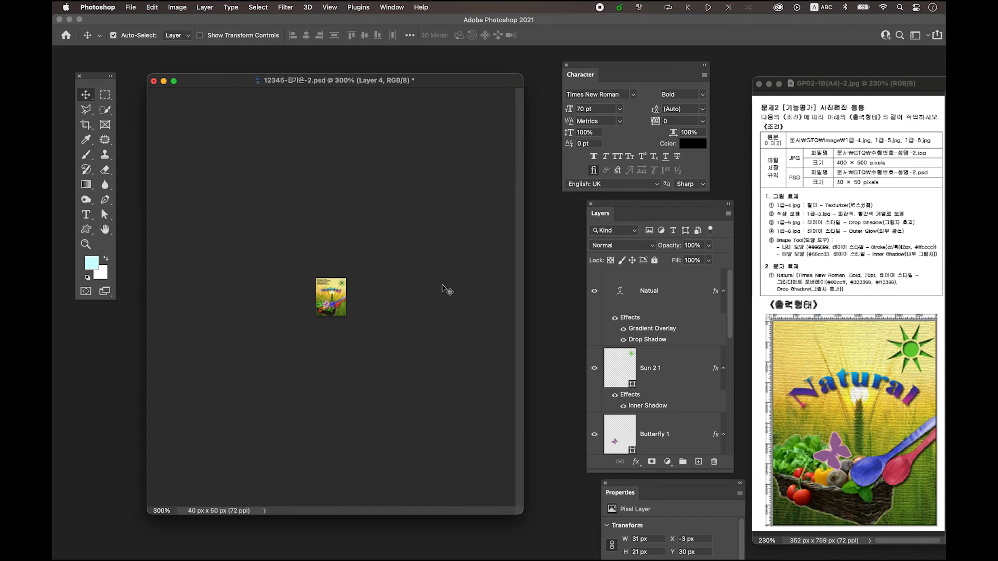
Save the reduced image to the computer's desktop in Photoshop format with layers, replacing the existing PSD file
{"action": "left_click", "coordinate": [133, 8]}
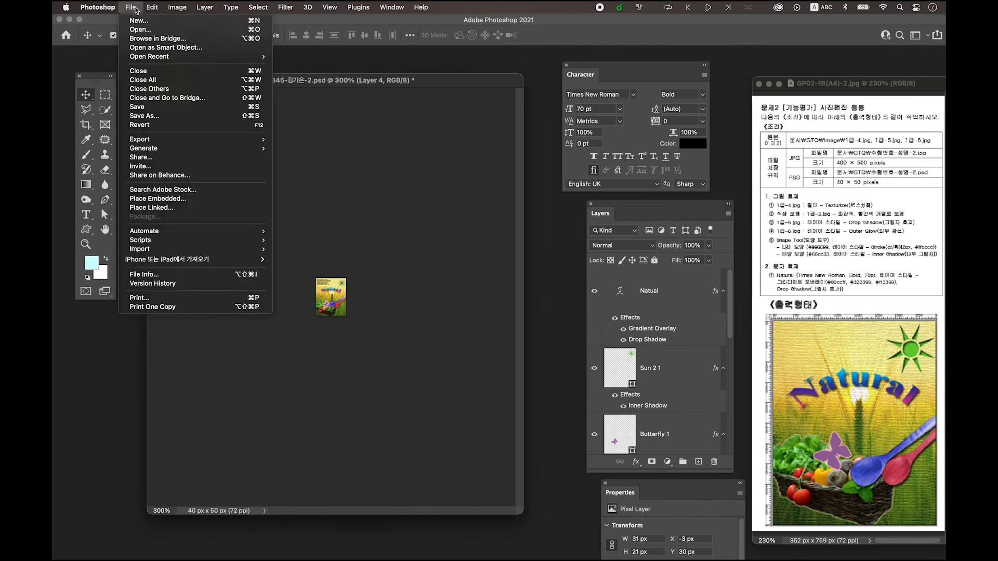
{"action": "left_click", "coordinate": [151, 115]}
{"action": "left_click", "coordinate": [495, 373]}
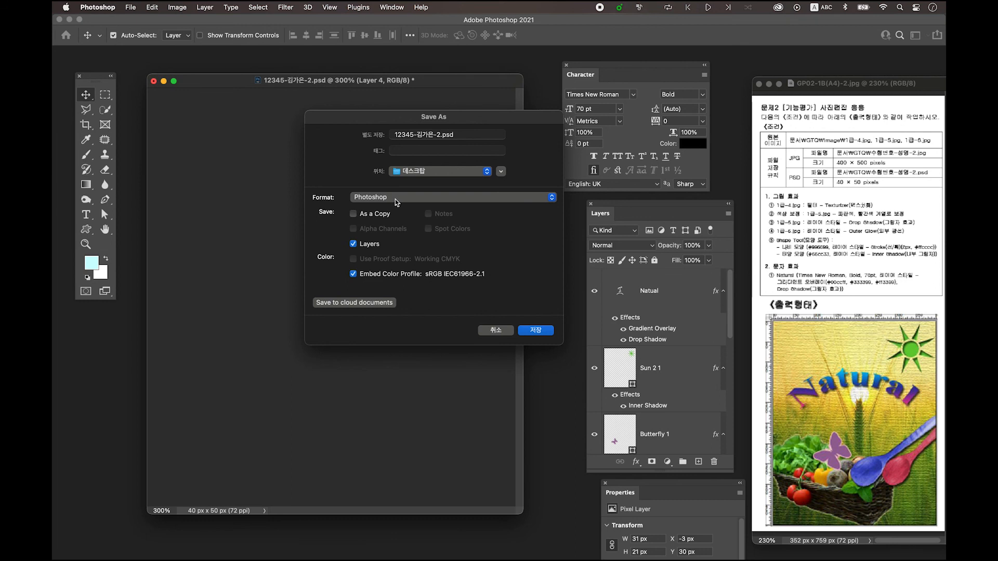
{"action": "left_click", "coordinate": [550, 334]}
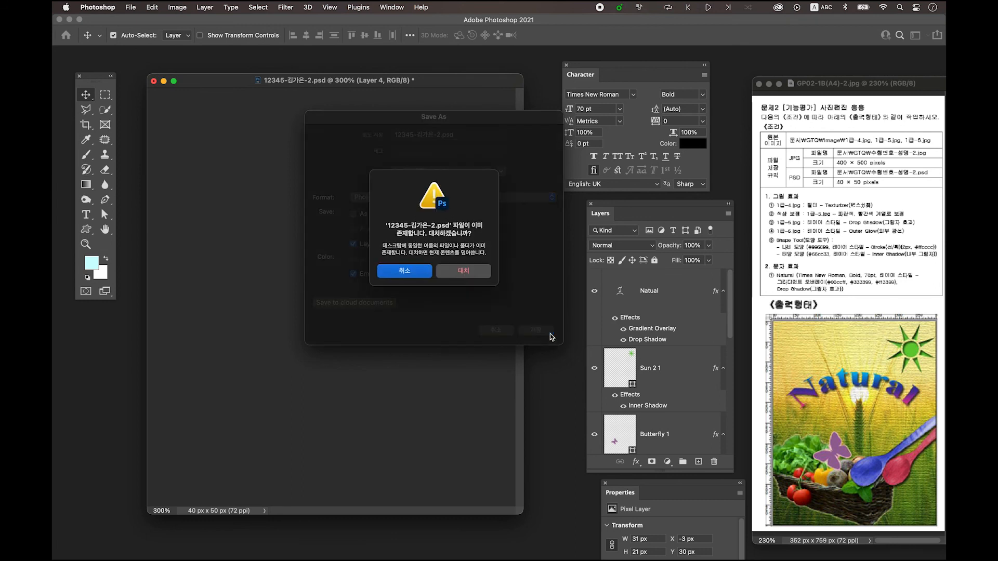
{"action": "left_click", "coordinate": [479, 277]}
{"action": "left_click", "coordinate": [656, 255]}
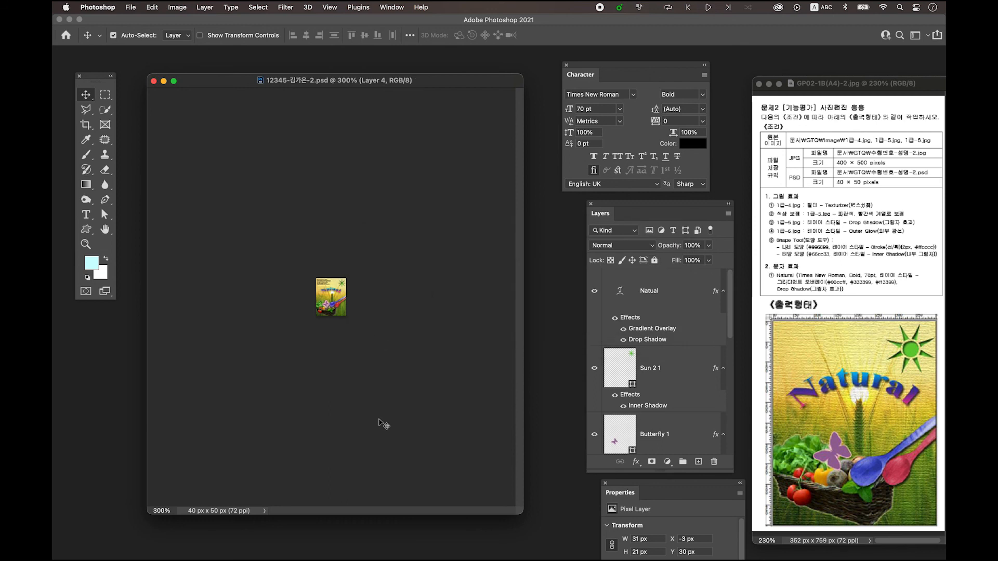